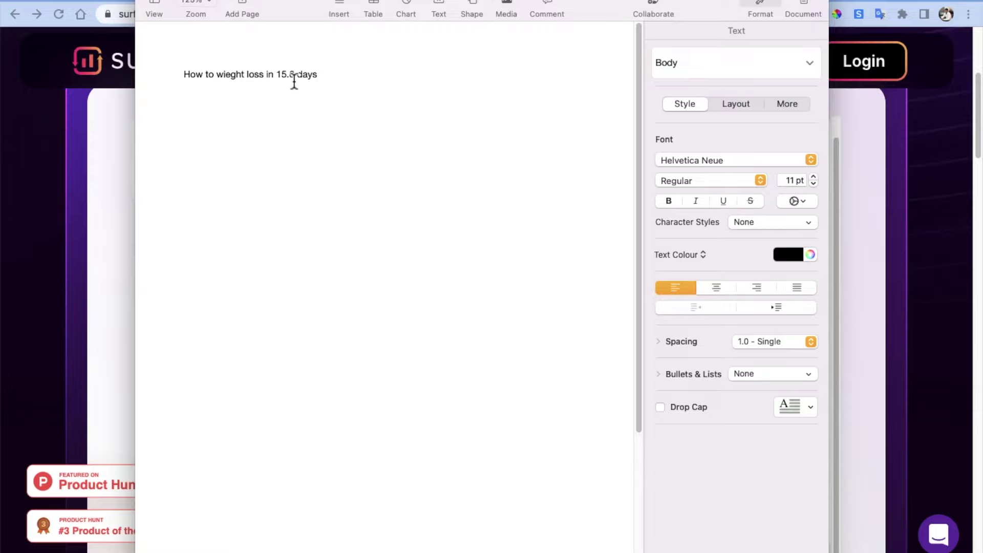
Correct the article title to "How to weight loss at home in 15 days?" and copy the whole line.
key(BackSpace)
text(at home)
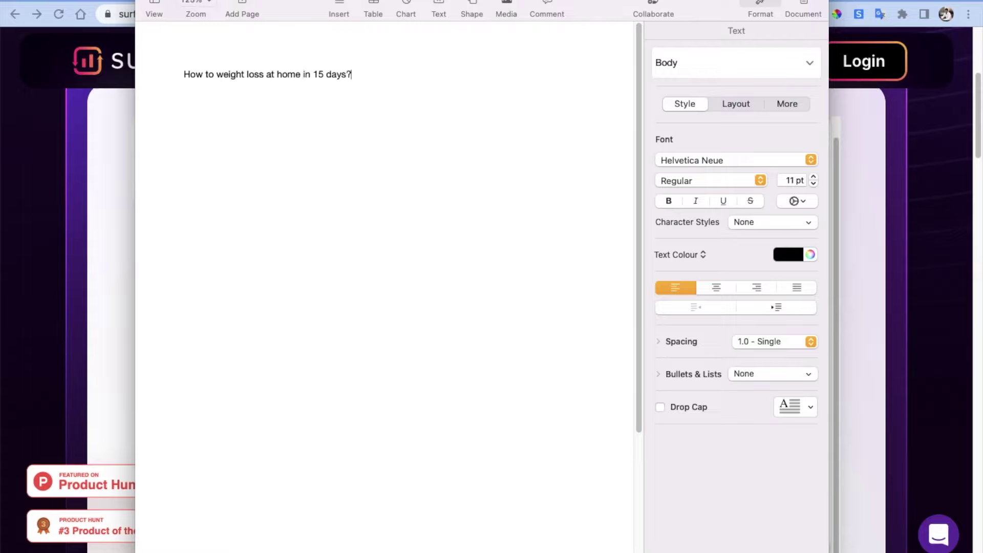
triple_click(354, 77)
key(super+c)
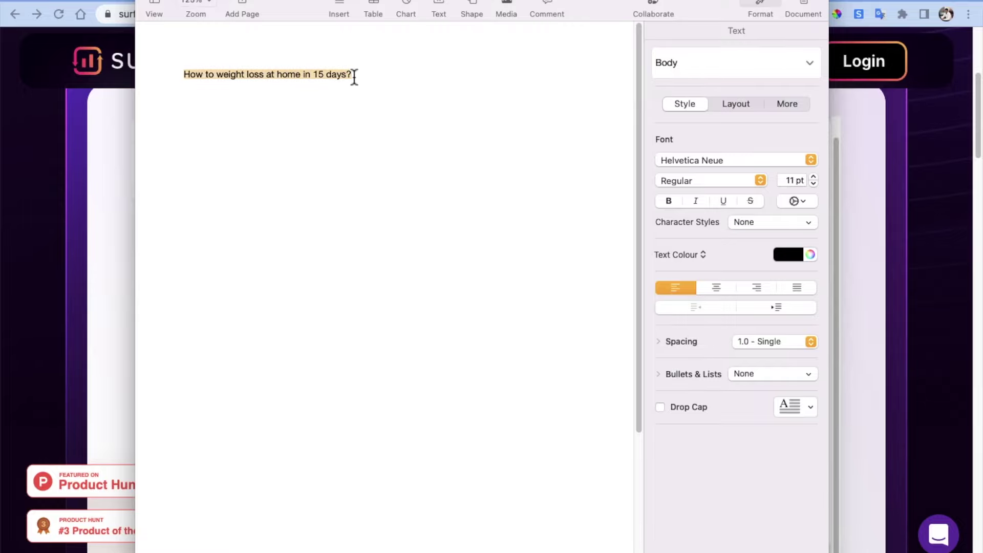
Switch to the browser and generate a Surfer article outline for "How to weight loss at home in 15 days?".
key(super+Tab)
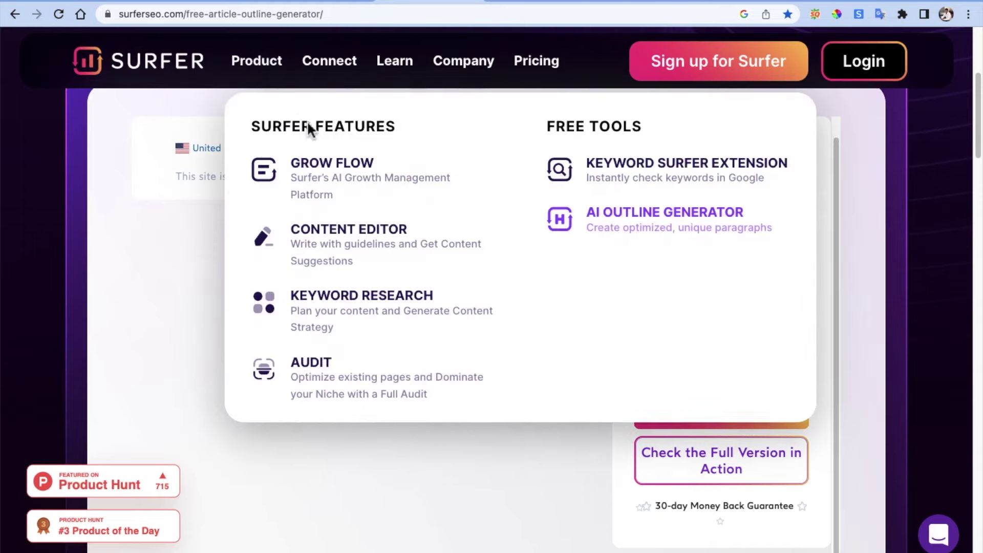
mouse_move(263, 77)
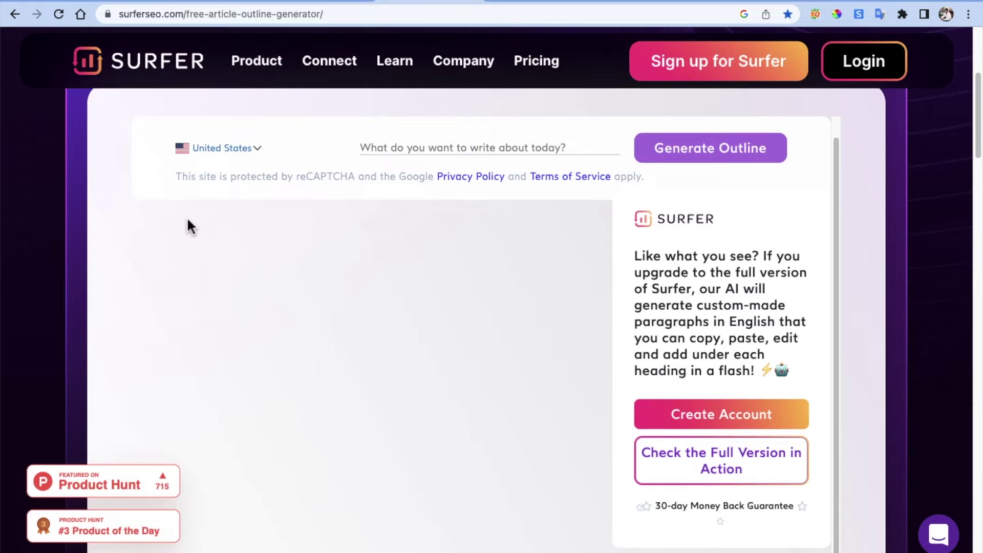
click(396, 148)
key(super+v)
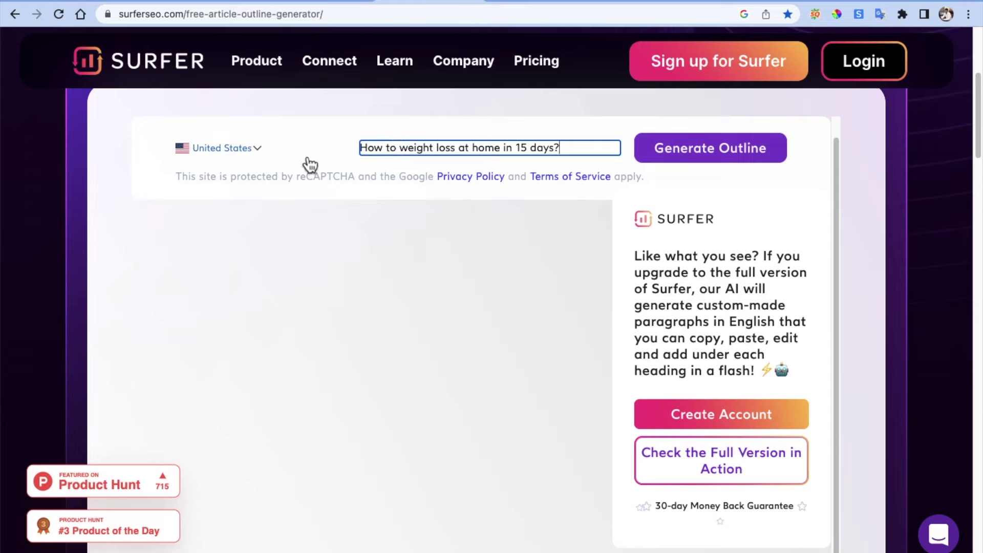
click(702, 161)
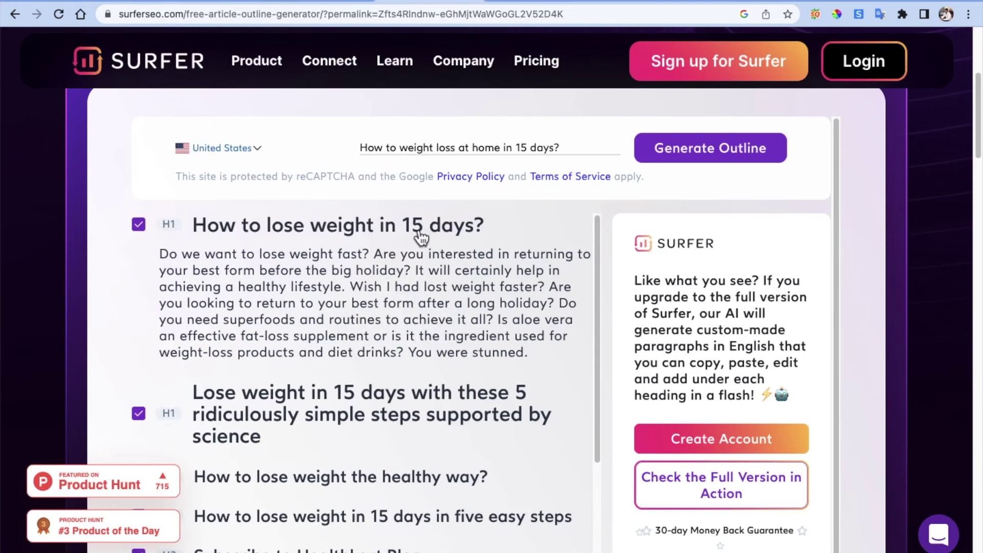
Examine the H1, H2 and H3 headings suggested in the generated outline.
scroll(385, 295, down, 4)
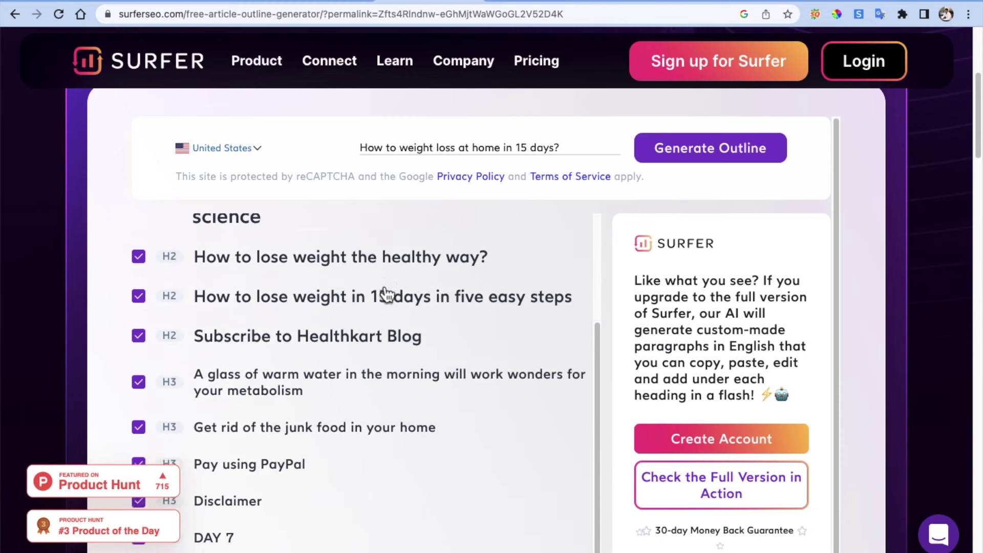
scroll(387, 295, down, 10)
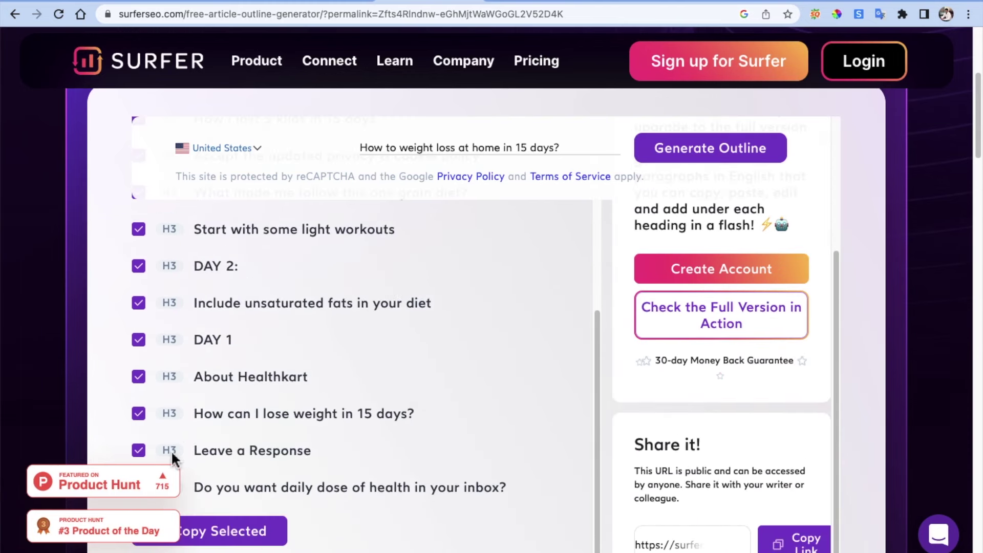
scroll(171, 451, down, 2)
scroll(171, 451, up, 5)
scroll(172, 457, up, 2)
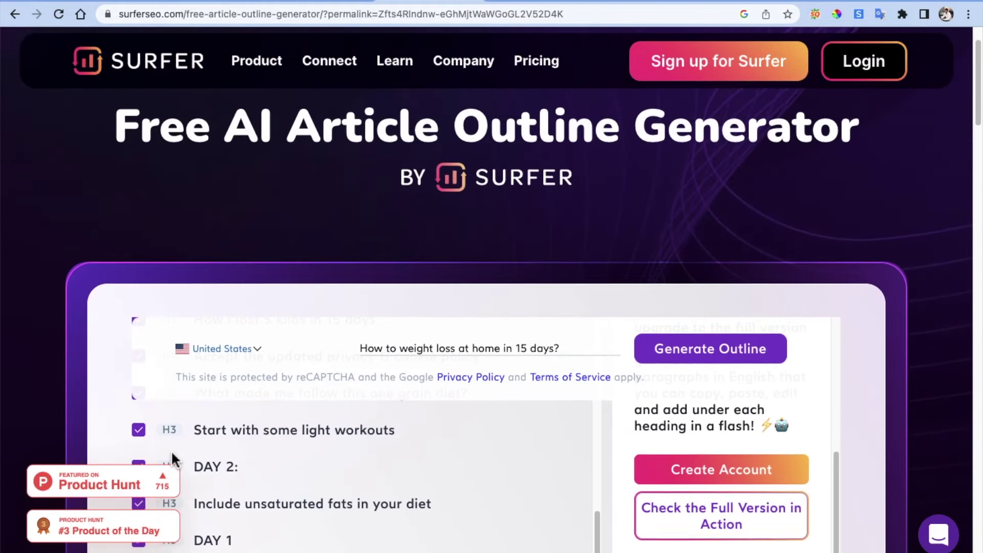
scroll(48, 358, down, 5)
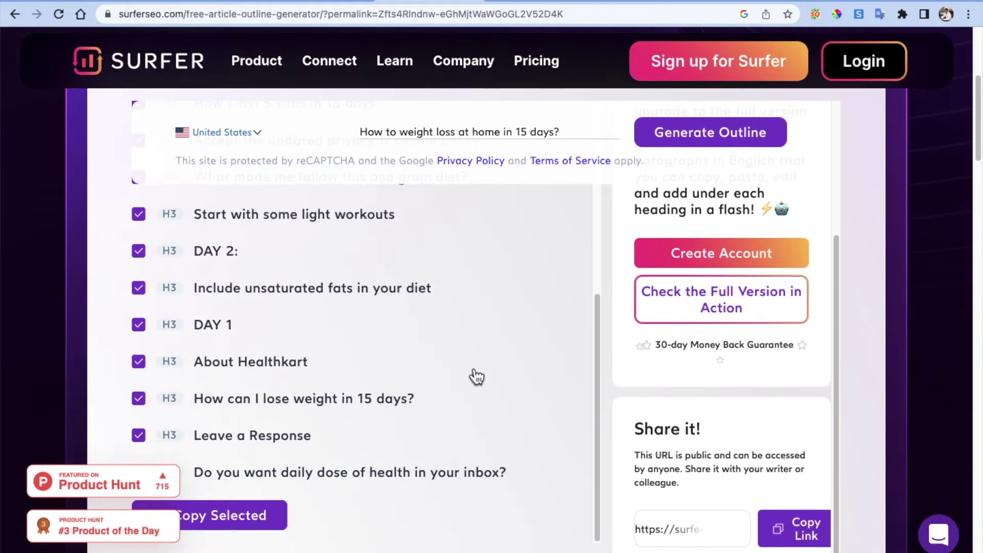
scroll(474, 374, up, 6)
scroll(480, 373, up, 4)
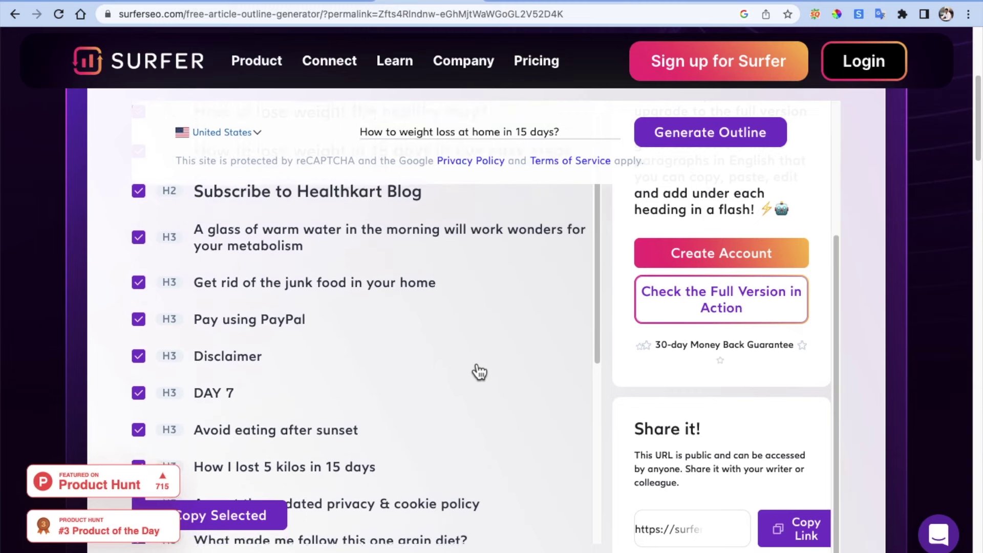
scroll(480, 372, up, 1)
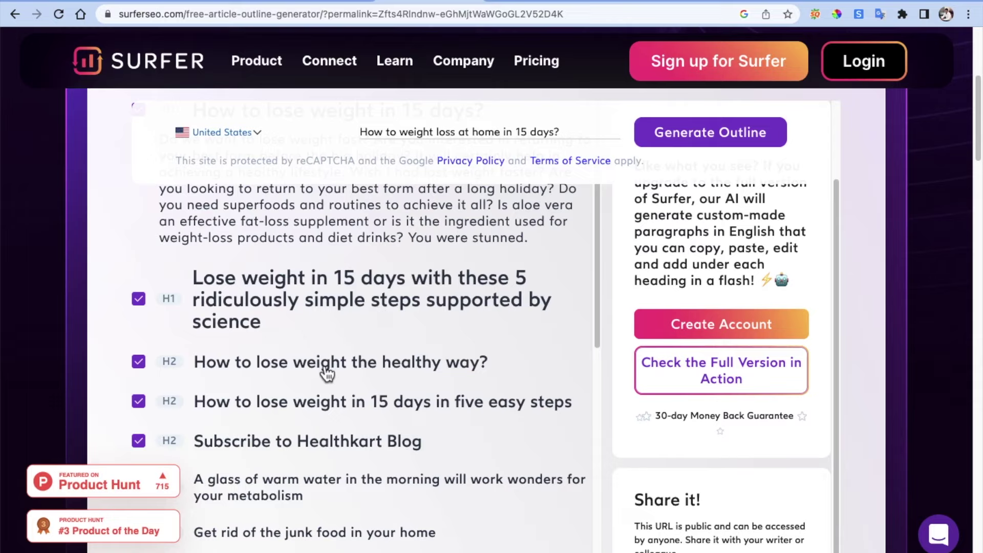
Copy the outline heading "How to lose weight the healthy way?" and paste it after the title in the Pages document.
mouse_move(511, 371)
mouse_down()
mouse_move(195, 358)
mouse_move(205, 365)
mouse_up()
key(super+c)
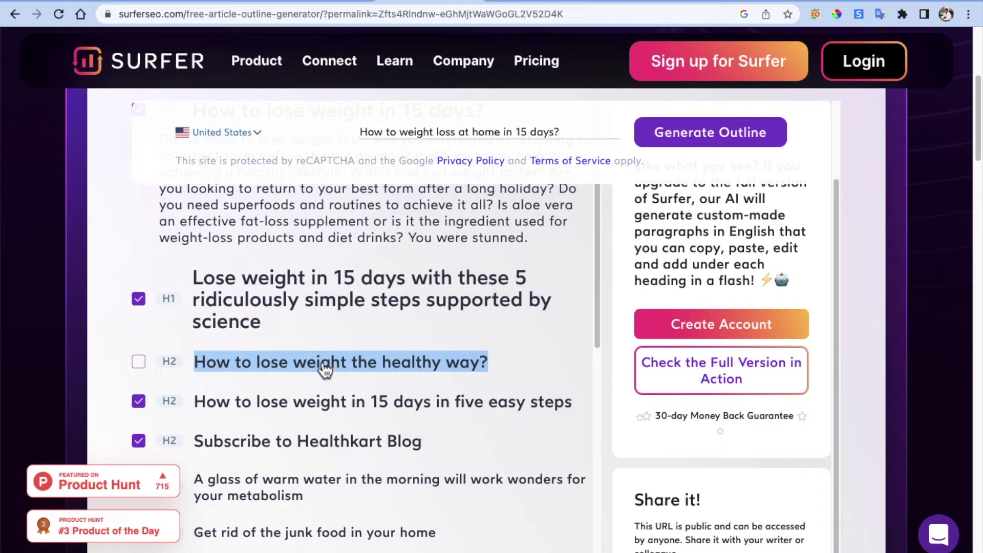
key(super+Tab)
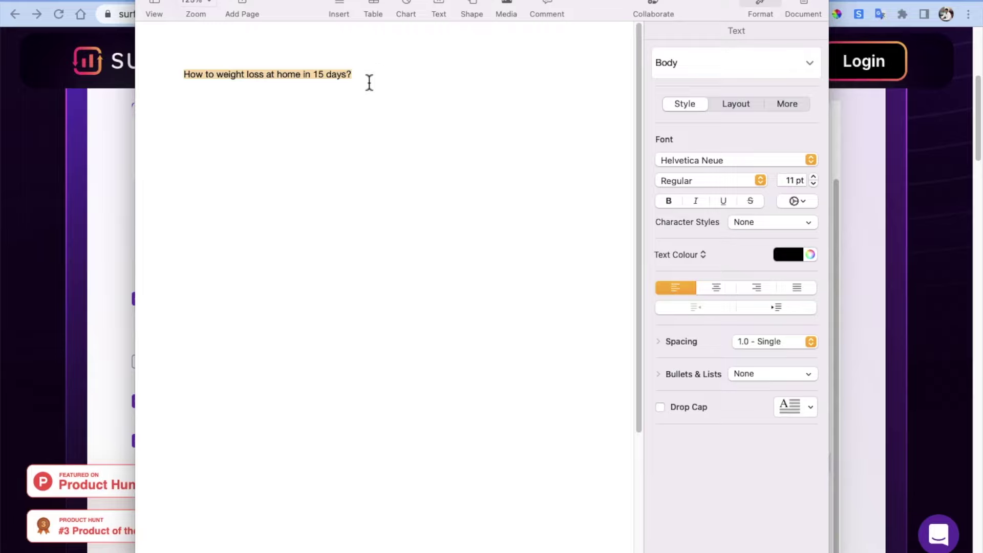
click(369, 82)
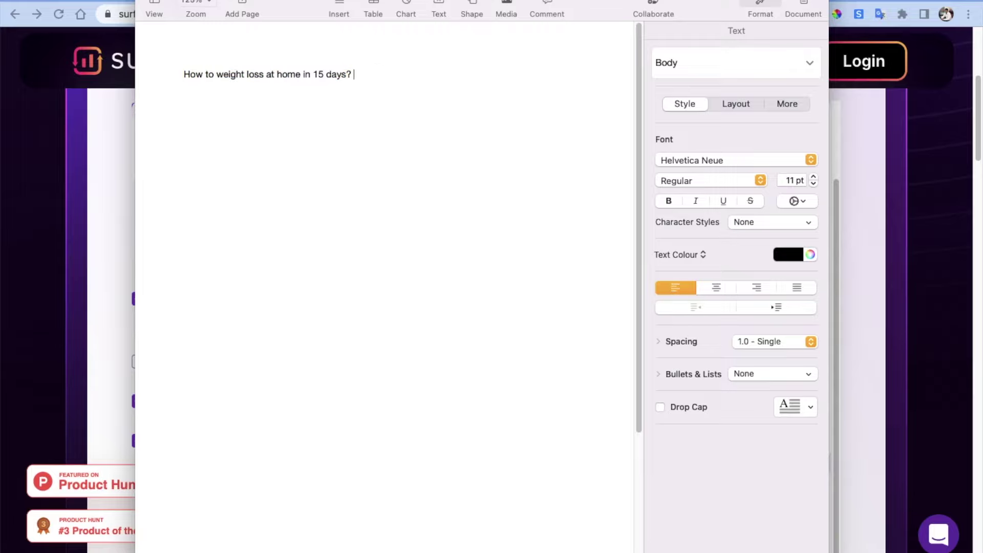
key(super+v)
Merge the two questions into the single title "How to weight loss at home in the healthy way? (15 days)".
click(311, 75)
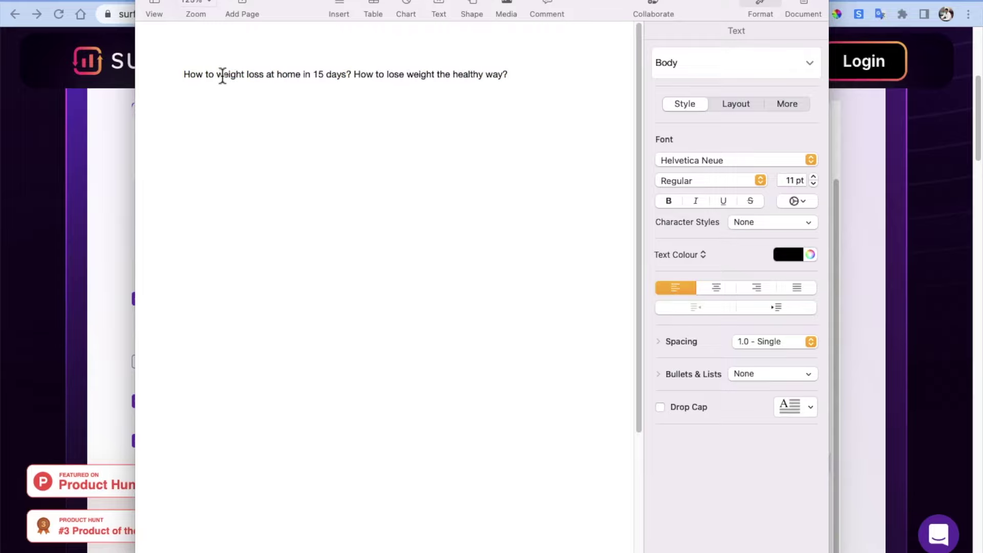
double_click(304, 76)
drag(314, 75, 348, 75)
key(BackSpace)
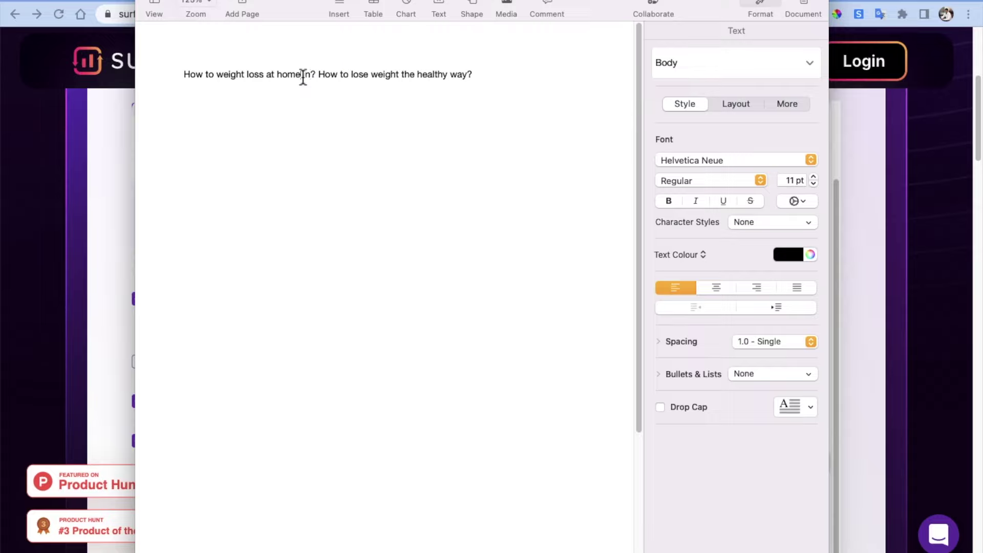
drag(312, 75, 400, 74)
key(BackSpace)
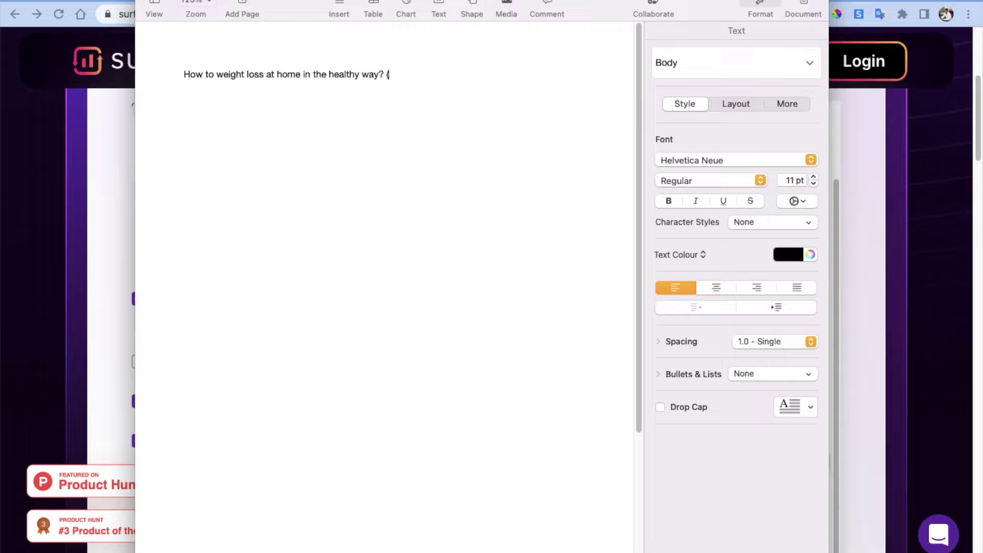
text((15 days)
Return to the Surfer outline in the browser and review its H2 and H3 headings again.
key(super+Tab)
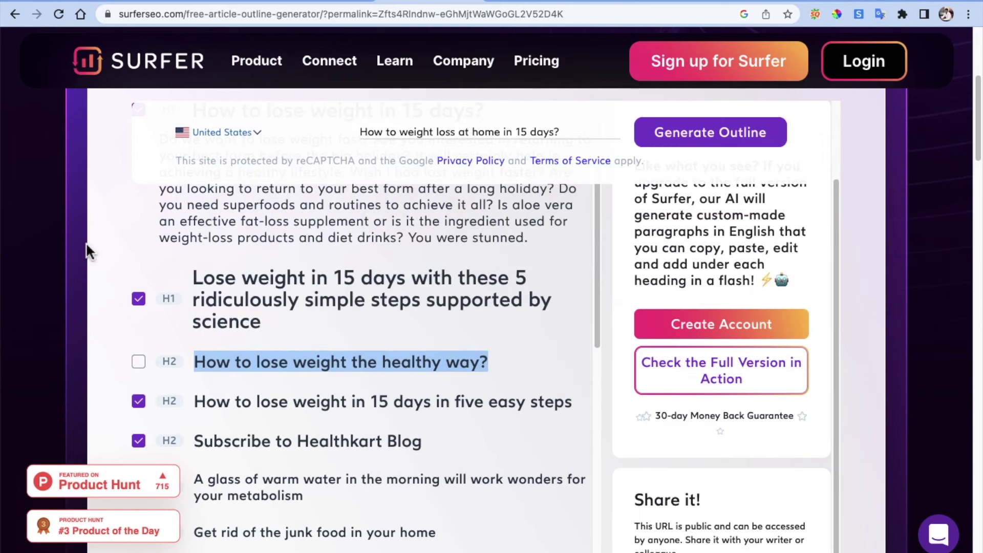
scroll(86, 242, down, 3)
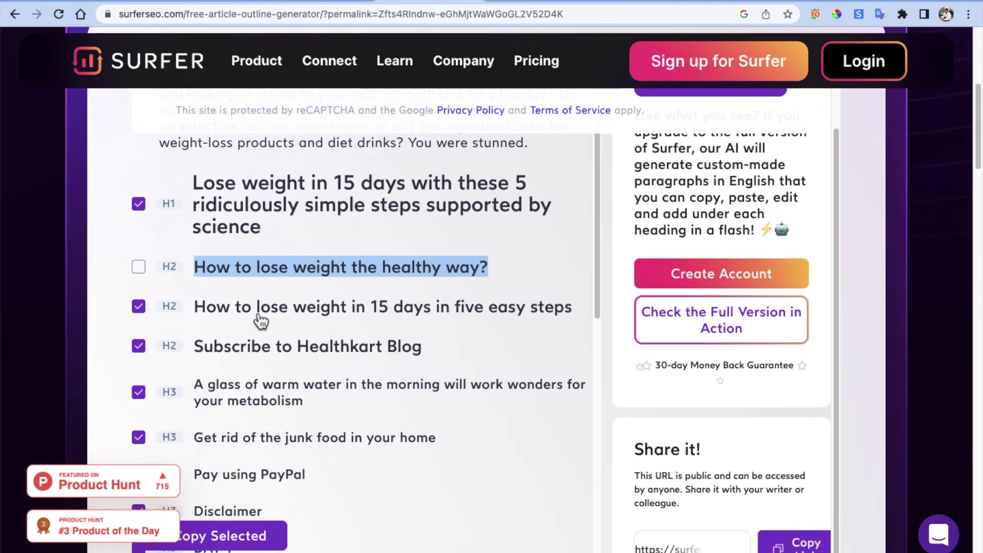
scroll(372, 317, down, 5)
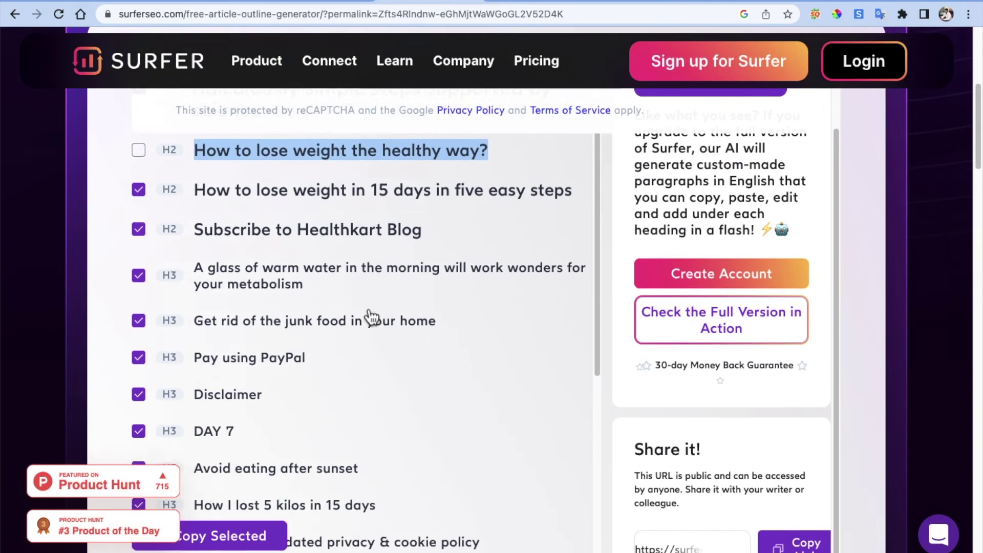
scroll(371, 317, up, 1)
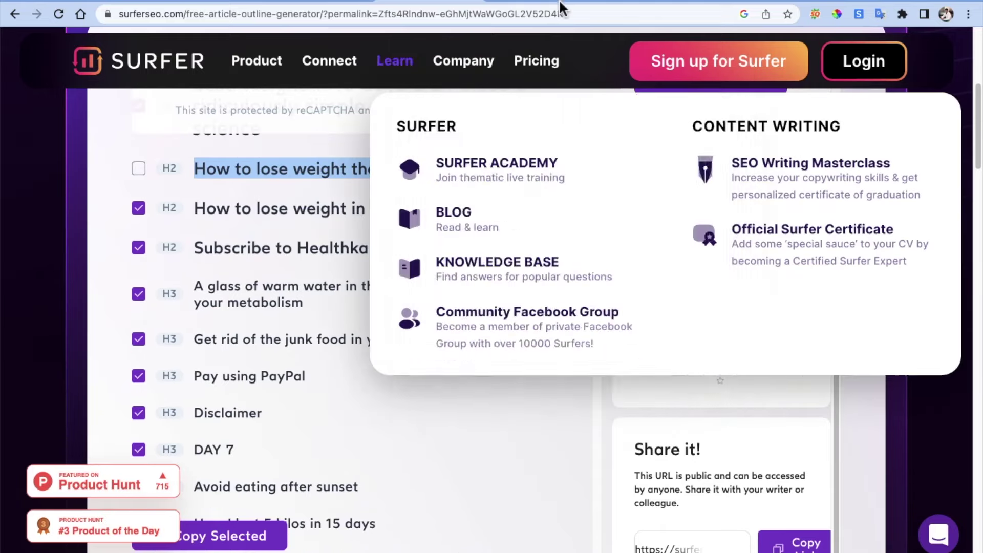
Copy the finished title from the Pages document and search Google for it in a new browser tab.
key(super+Tab)
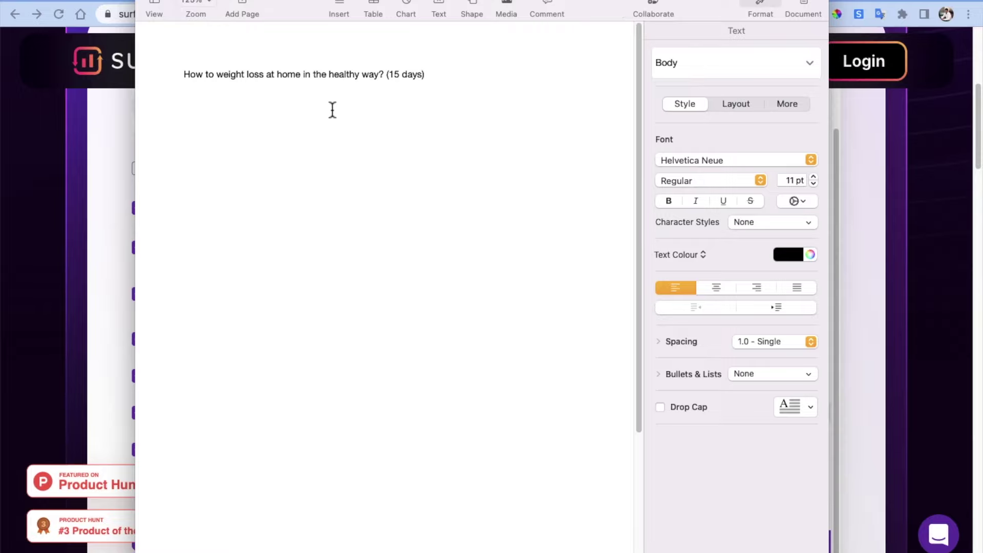
triple_click(311, 77)
key(super+c)
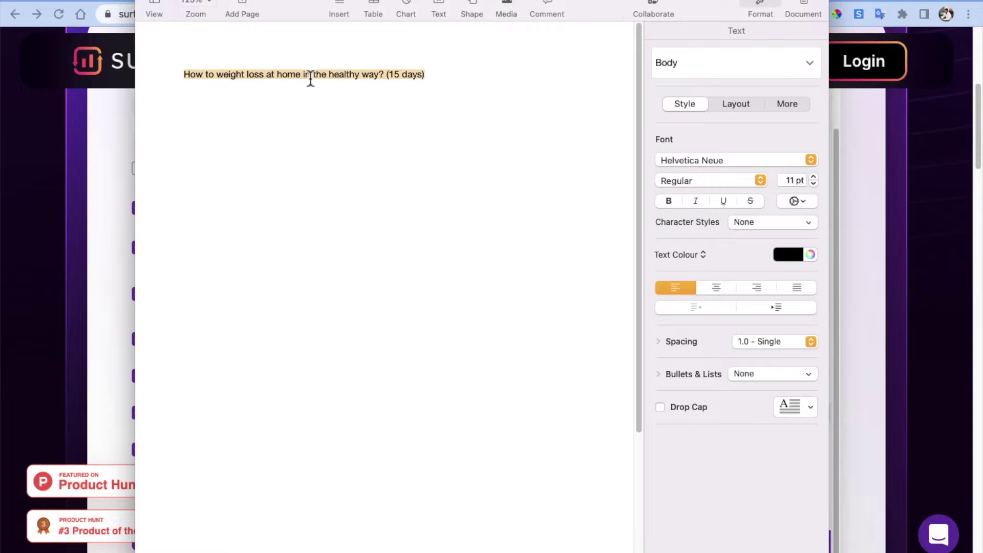
key(super+Tab)
key(super+t)
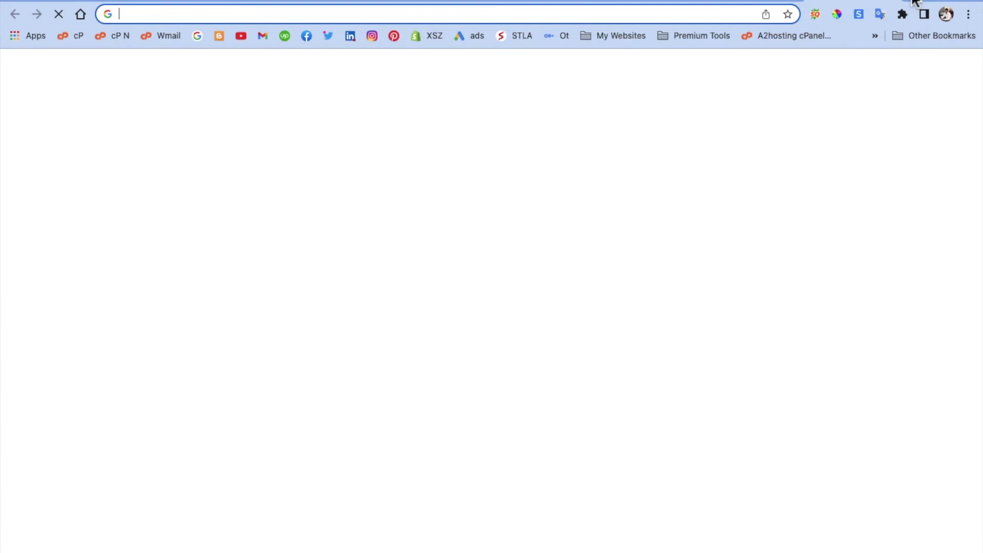
key(super+v)
key(Return)
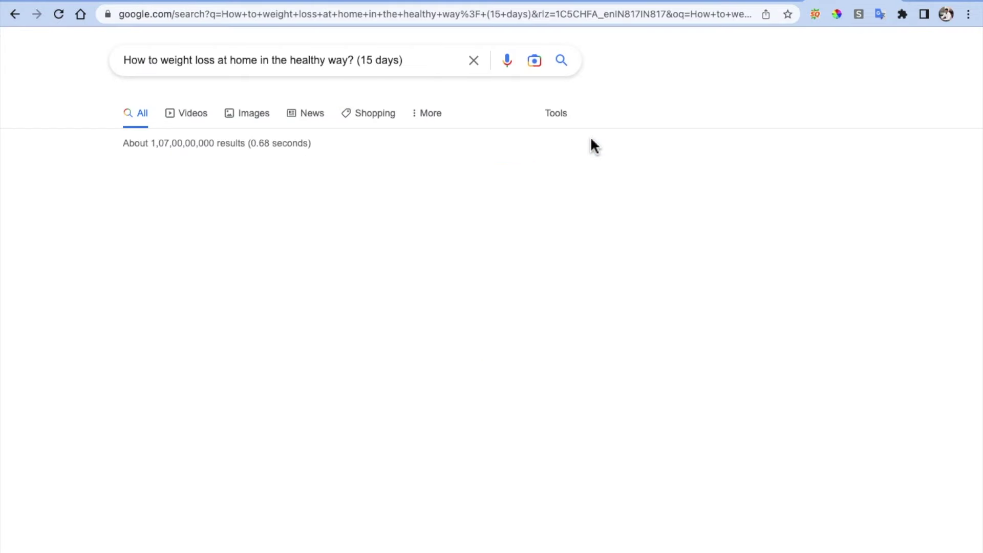
Open the gqindia.com article "Lose weight in 15 days with these 5 ridiculously simple steps" from the search results.
scroll(591, 146, down, 2)
scroll(591, 145, down, 2)
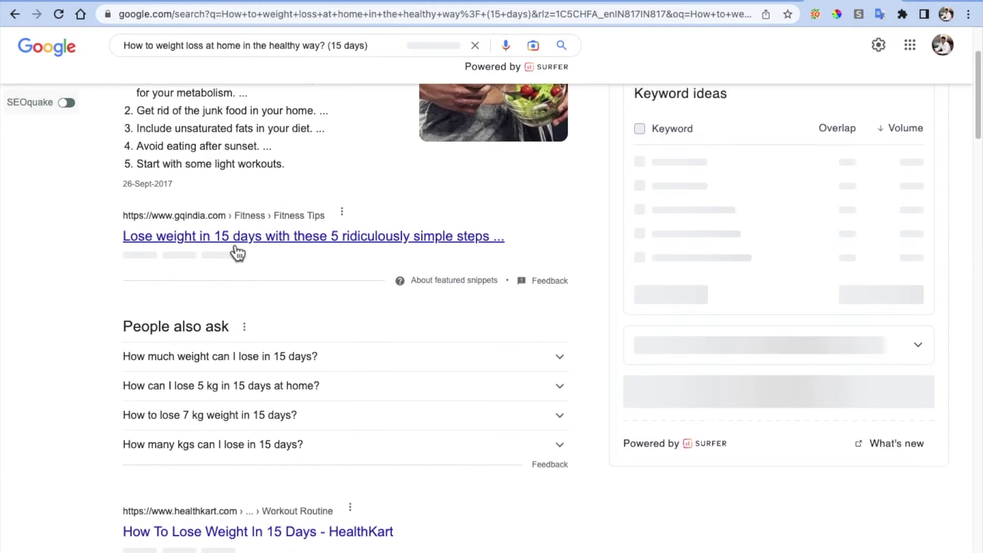
click(218, 241)
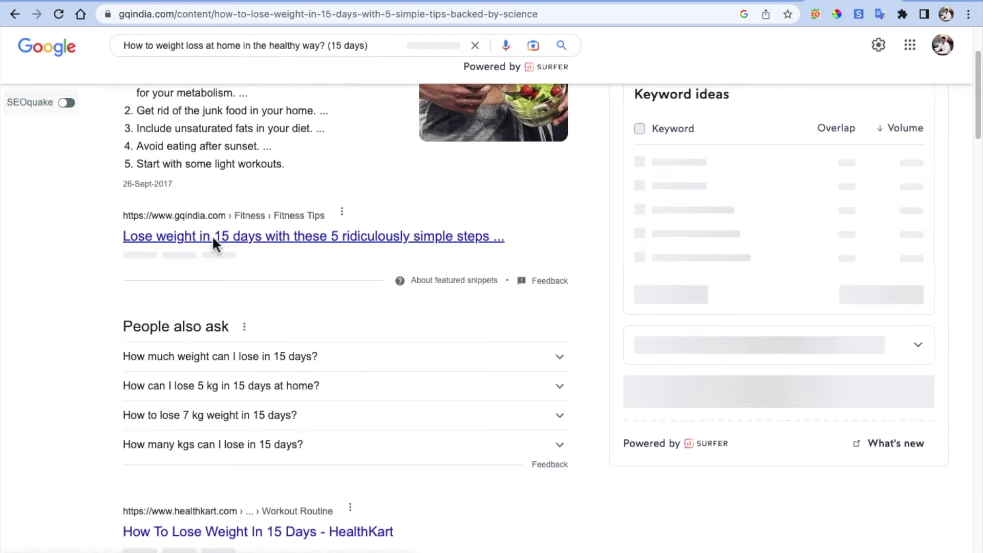
Examine the article's section headings, including "How to lose weight the healthy way", and return to the Surfer outline for comparison.
scroll(273, 257, down, 2)
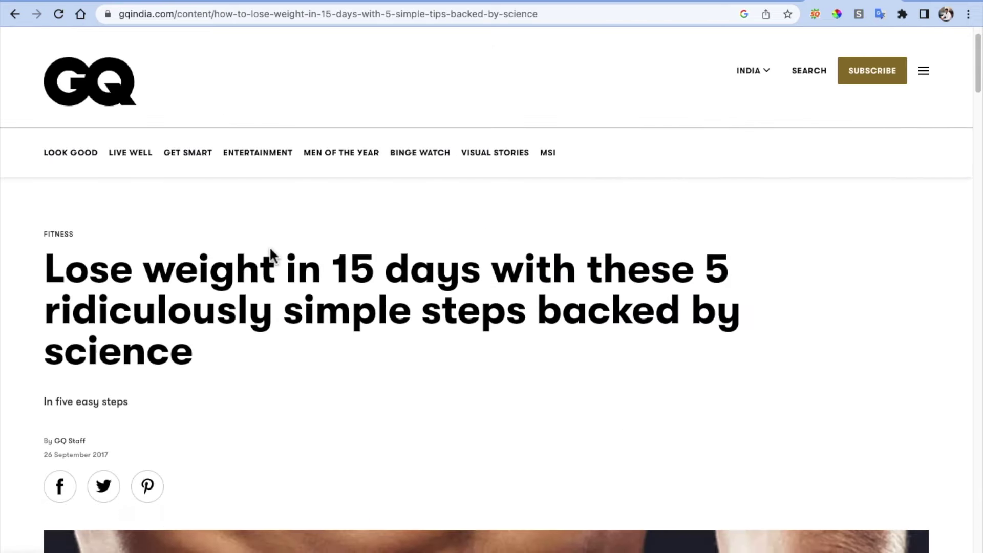
scroll(242, 271, down, 2)
scroll(243, 270, down, 10)
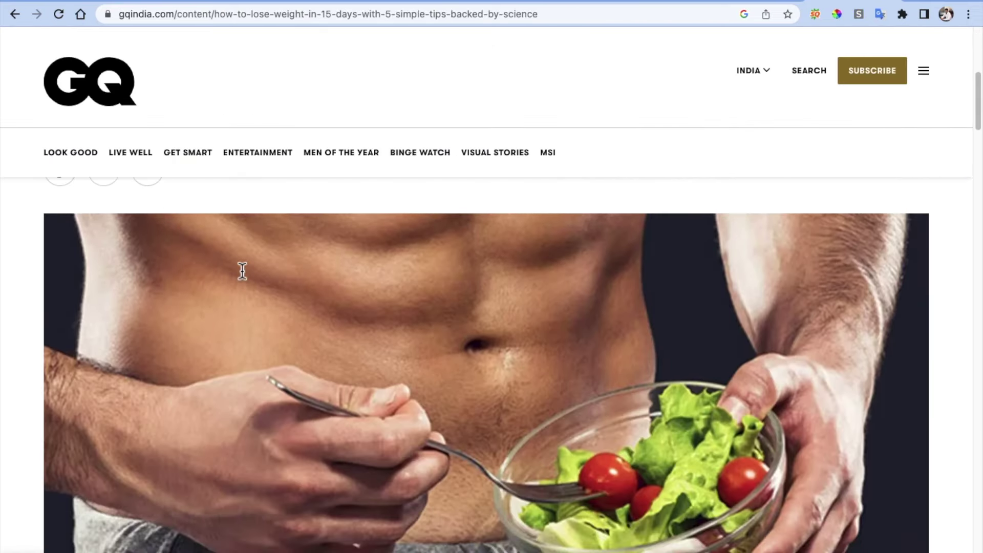
scroll(241, 270, down, 3)
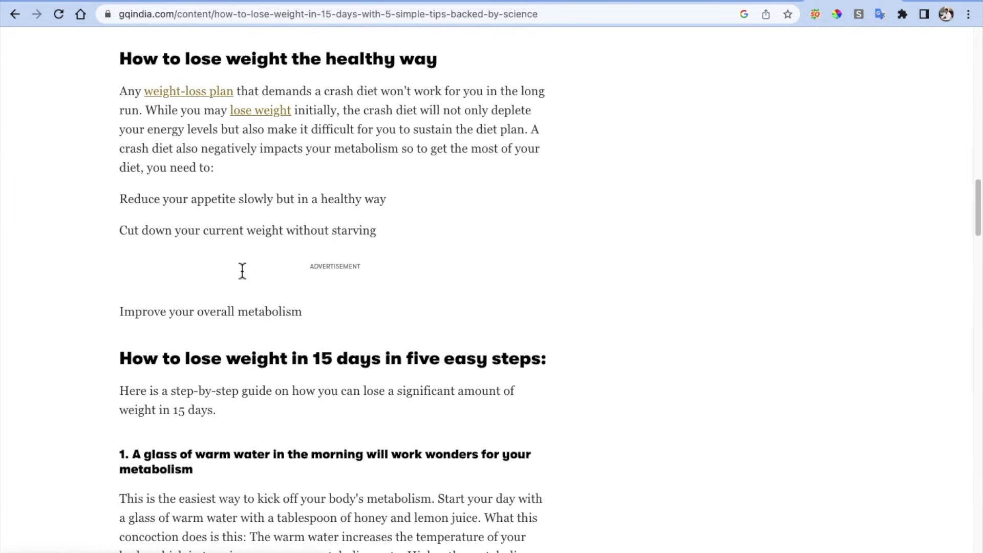
scroll(242, 272, up, 3)
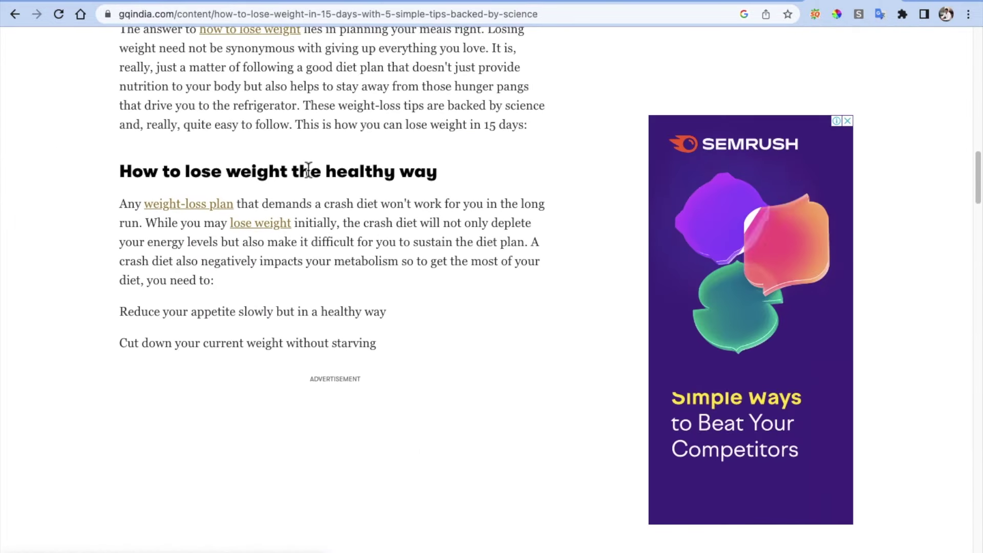
triple_click(308, 170)
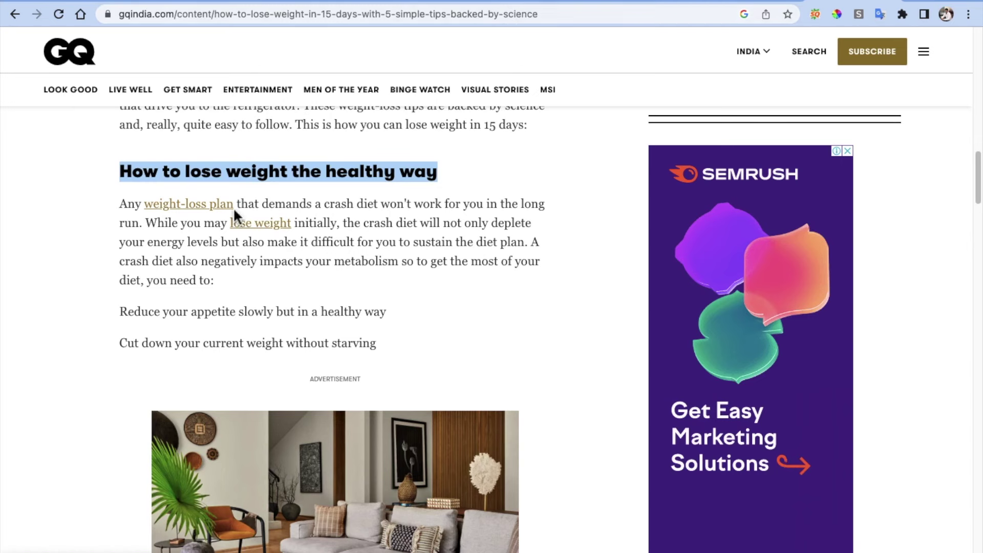
scroll(272, 235, down, 10)
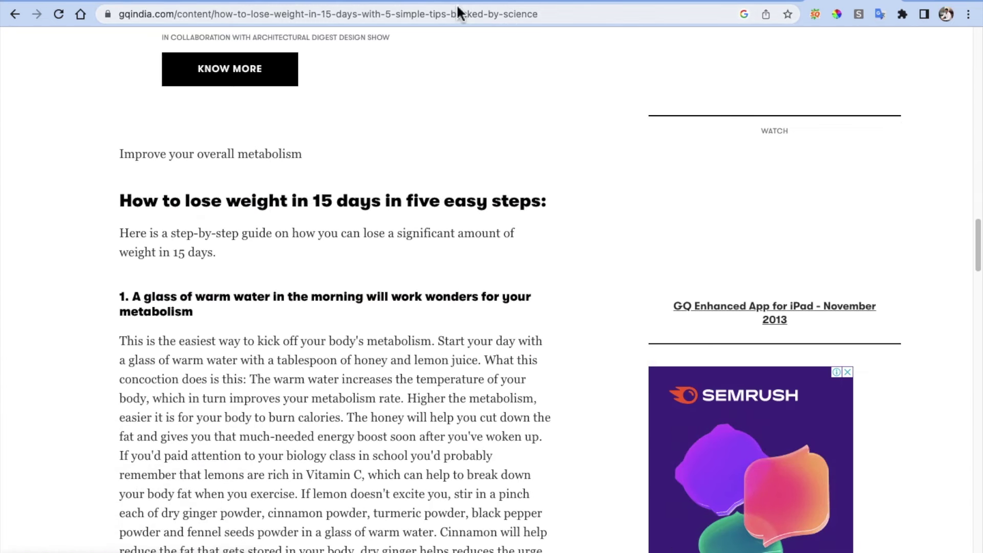
click(393, 2)
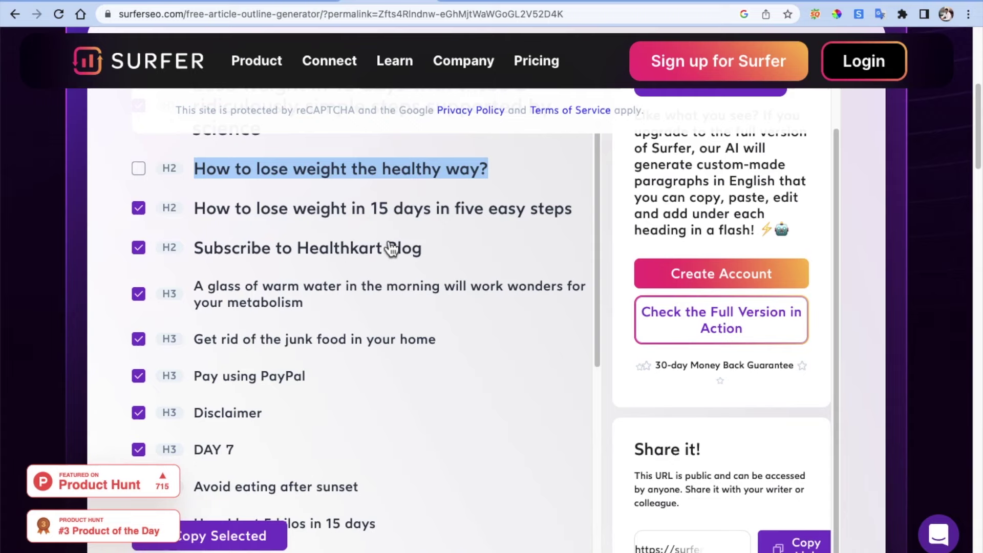
Copy the heading "4. Avoid eating after sunset" from the GQ article and paste it below the title in the Pages document.
key(ctrl+shift+Tab)
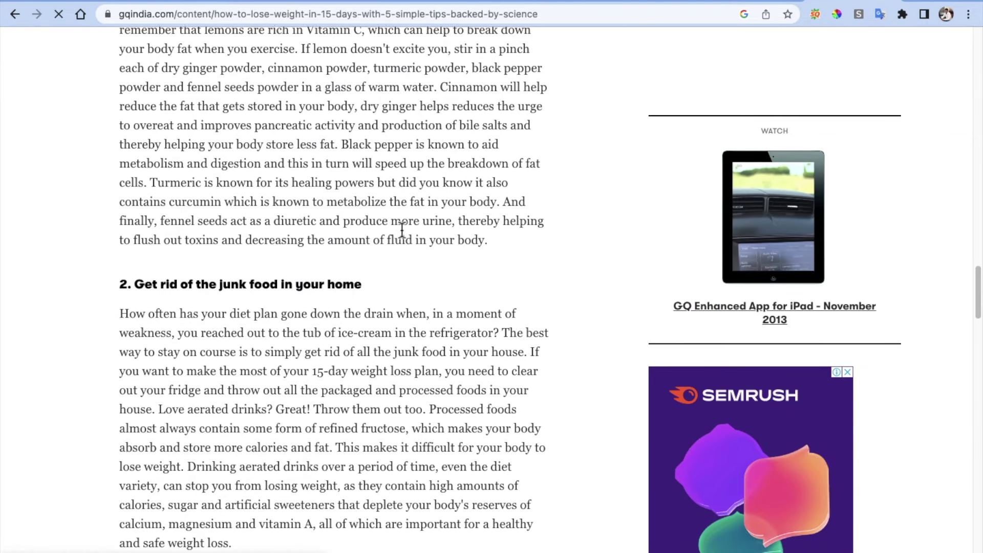
scroll(402, 230, down, 15)
scroll(402, 236, up, 5)
drag(295, 252, 122, 252)
key(super+c)
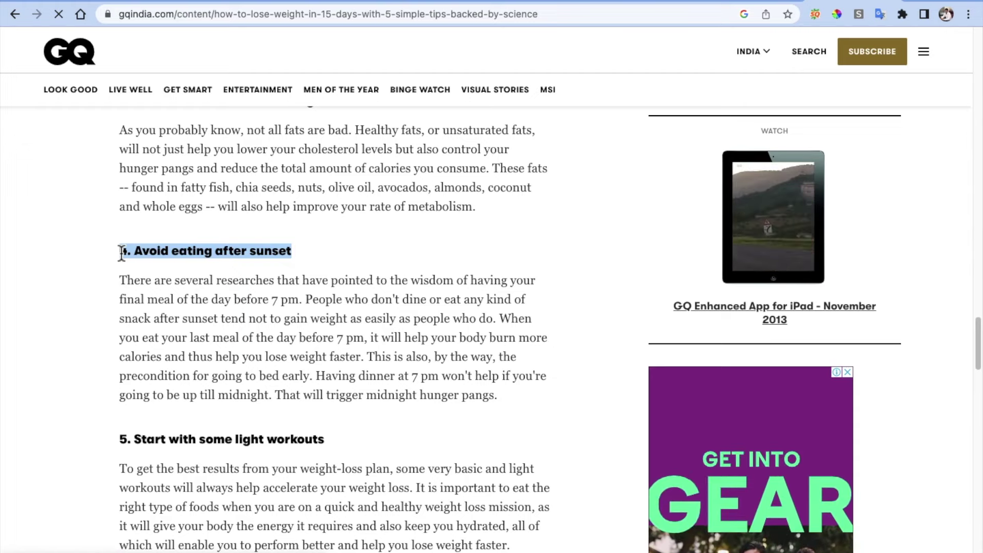
key(super+Tab)
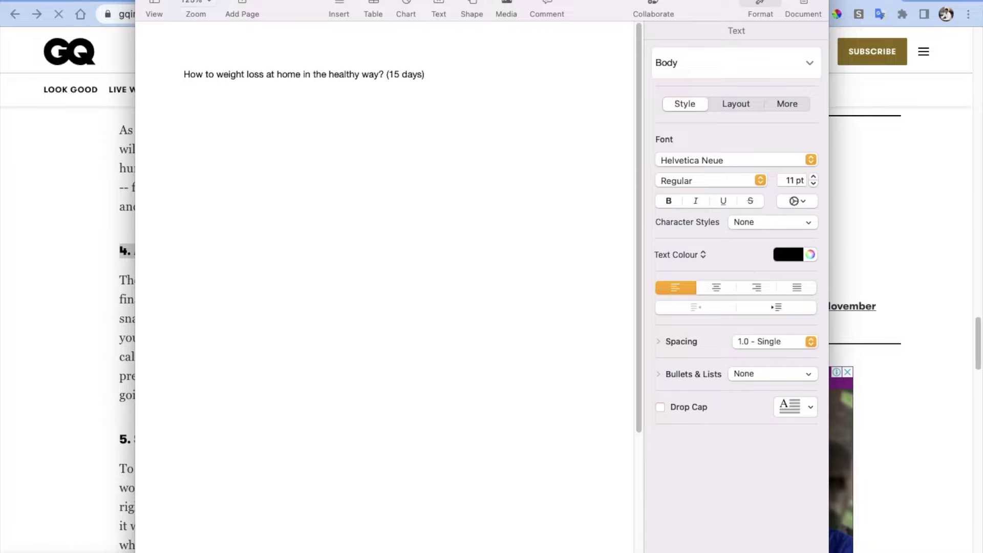
key(Return)
key(super+v)
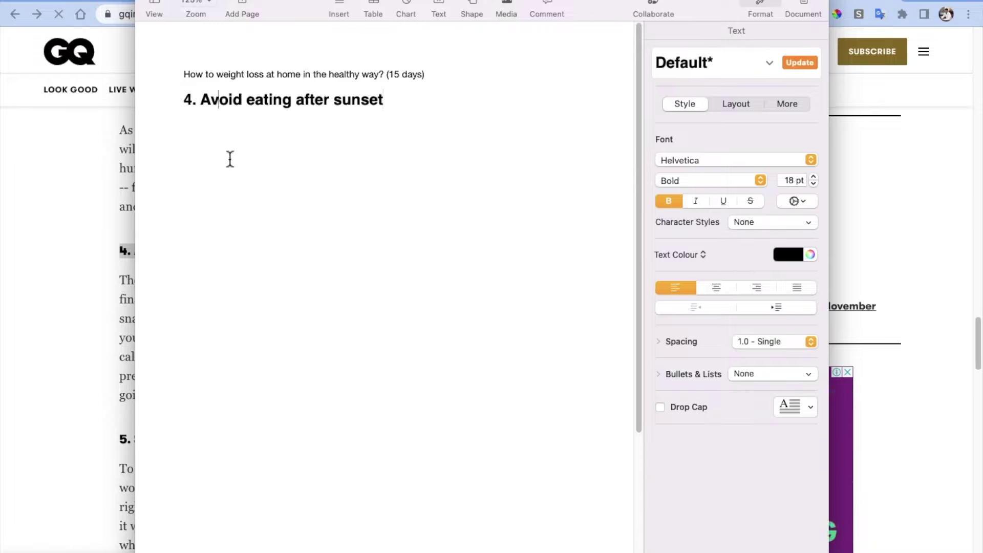
Replace the pasted GQ heading in Pages with Surfer's headings from "How to lose weight the healthy way?" through "Get rid of the junk food in your home".
key(super+Tab)
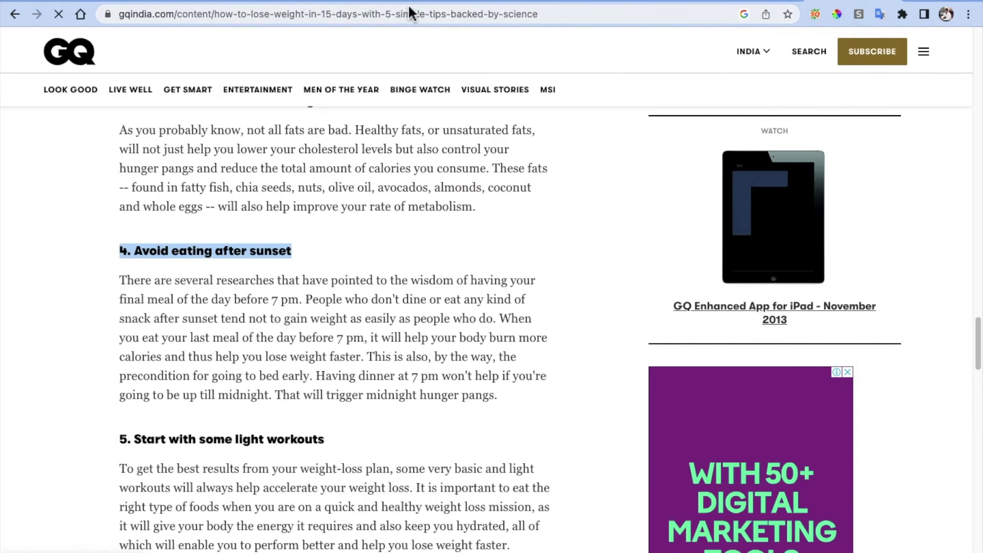
click(402, 2)
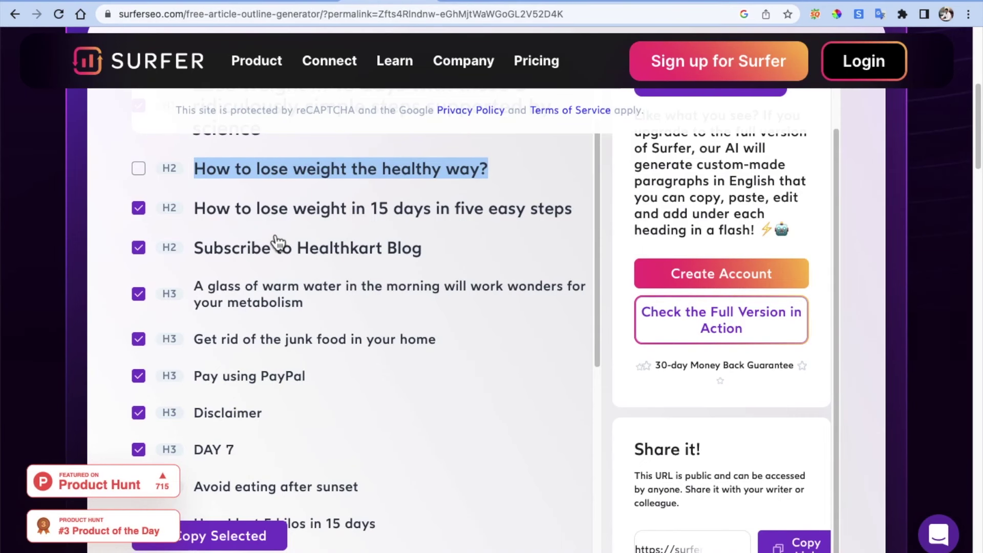
scroll(277, 382, up, 3)
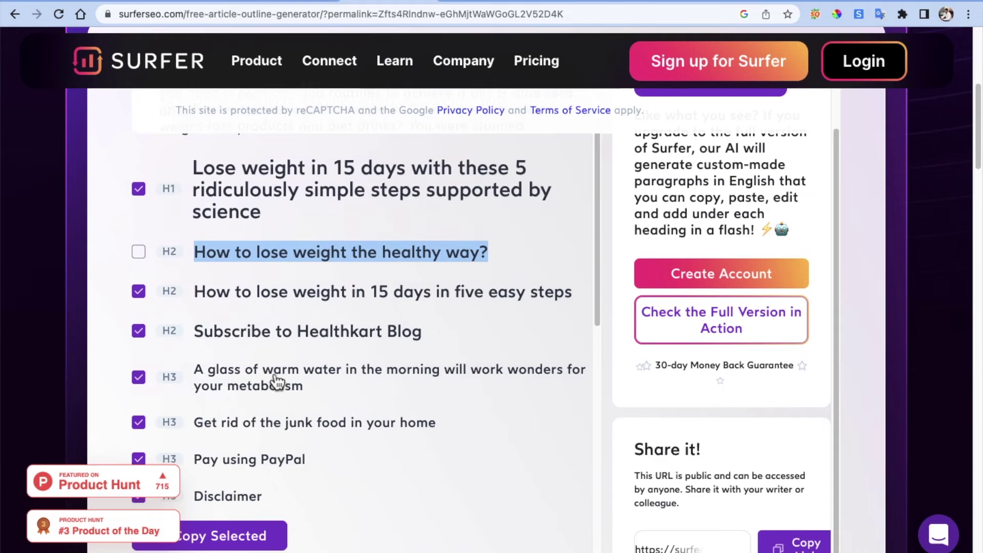
mouse_move(448, 441)
mouse_down()
mouse_move(281, 340)
mouse_move(220, 258)
mouse_move(205, 251)
mouse_move(203, 263)
mouse_up()
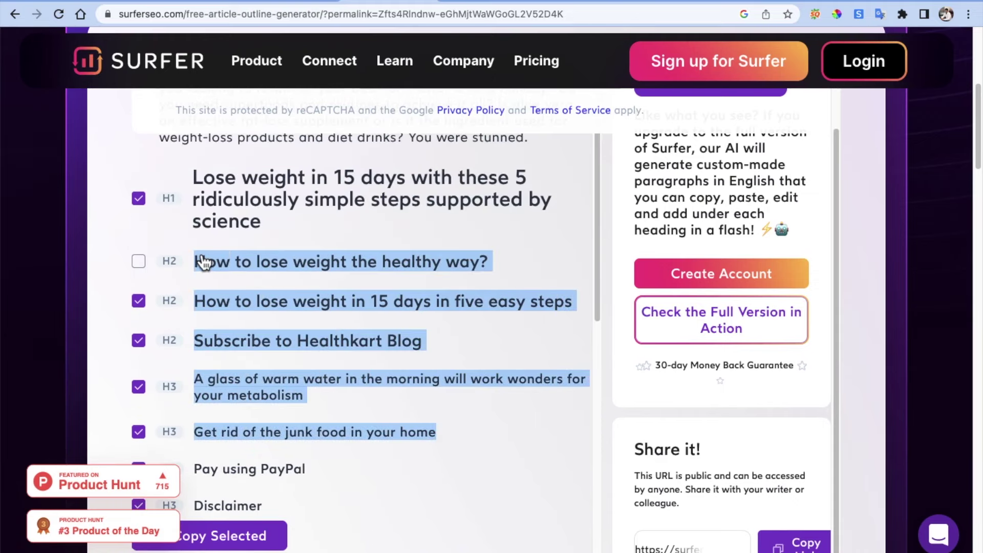
key(super+Tab)
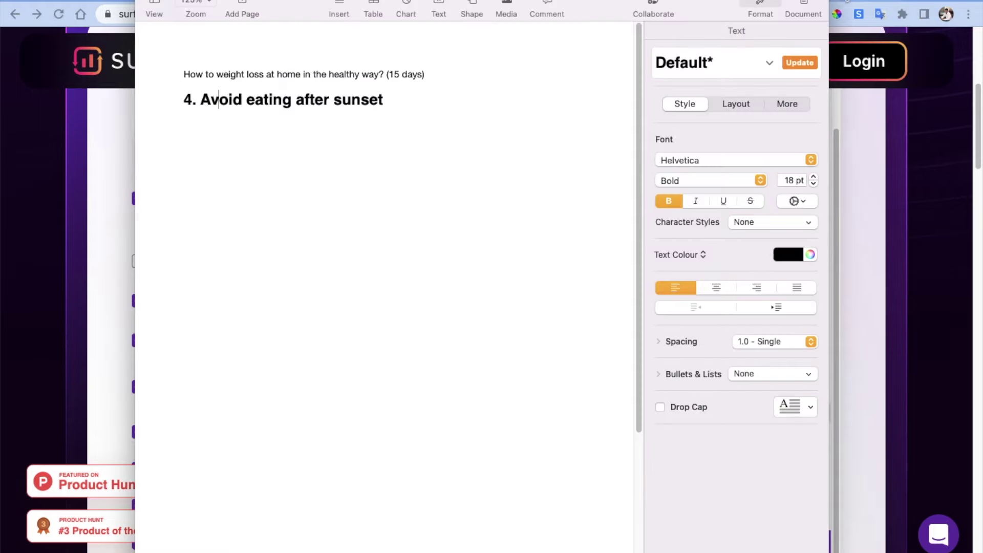
drag(397, 103, 178, 99)
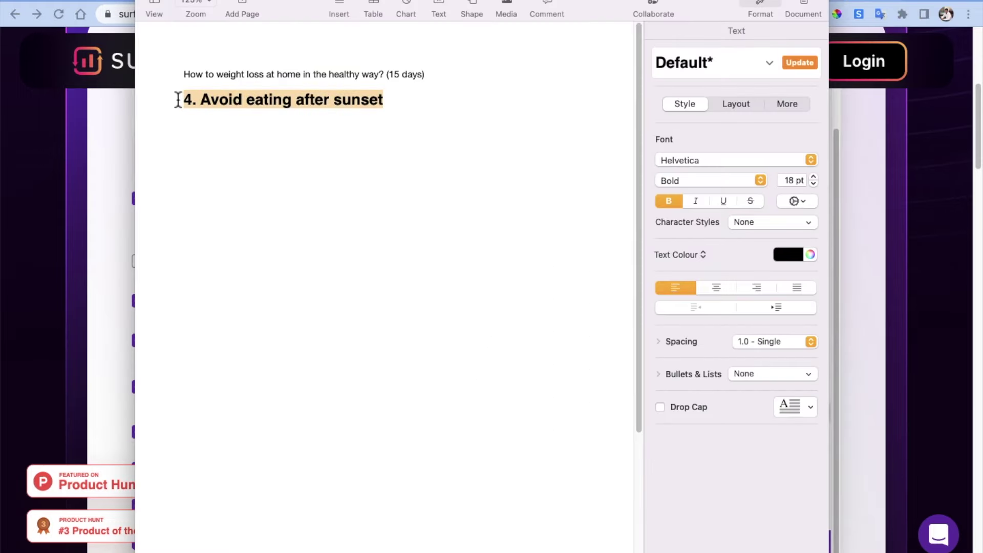
text(How to lose weight the healthy way?   H2 How to lose weight in 15 days in five easy steps   H2 Subscribe to Healthkart Blog   H3 A glass of warm water in the morning will work wonders for your metabolism   H3 Get rid of the junk food in your home)
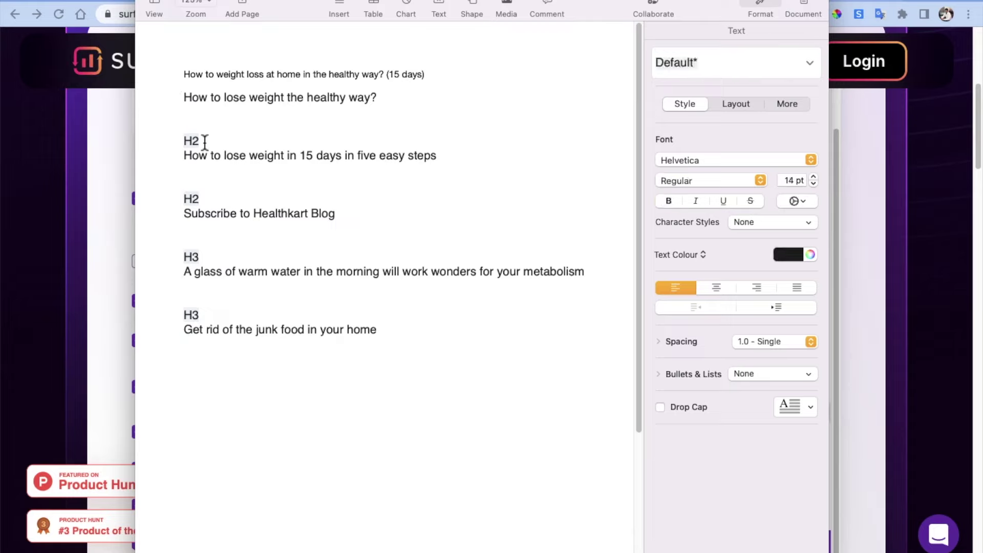
Delete the "Subscribe to Healthkart Blog" heading and its H2 label from the Pages outline.
triple_click(262, 214)
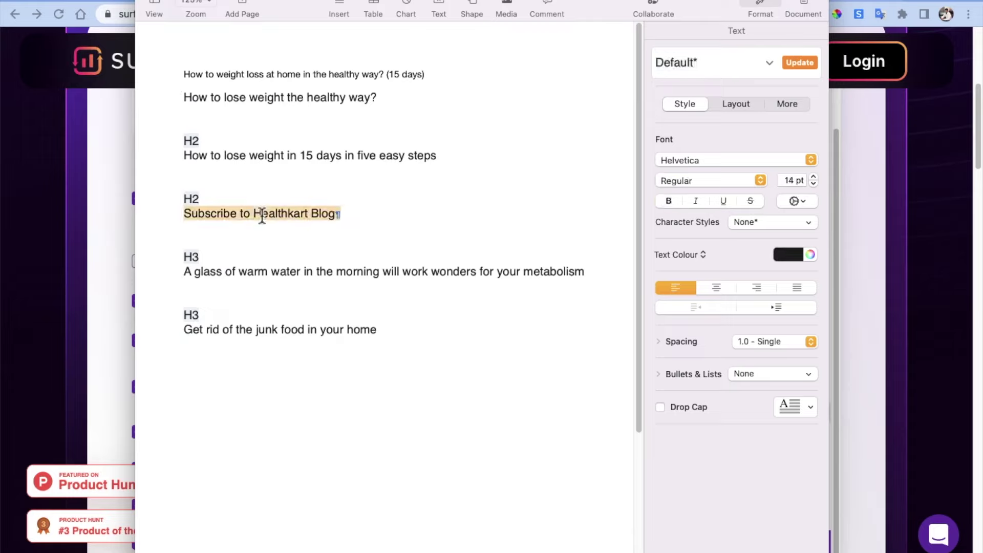
key(BackSpace)
key(BackSpace)
key(BackSpace)
key(BackSpace)
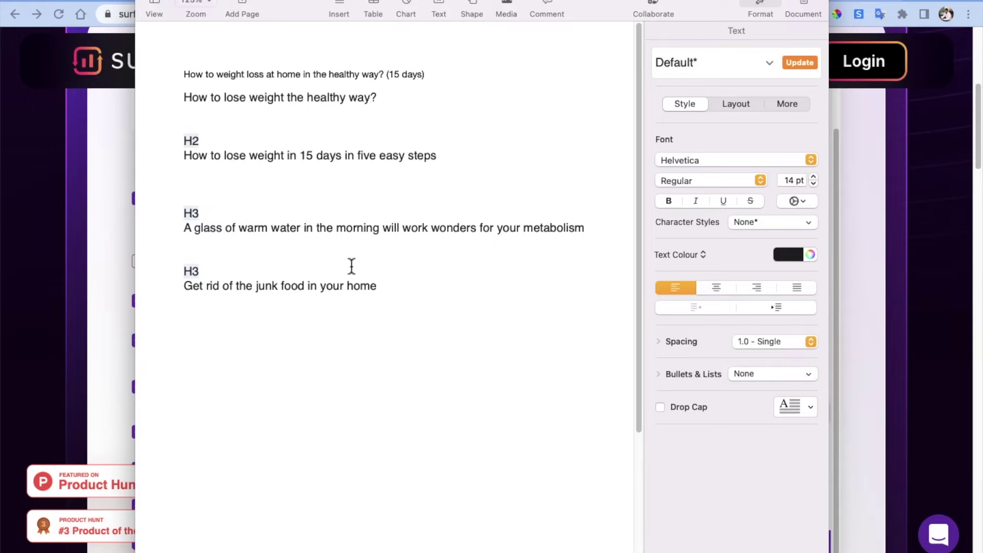
Copy the single H3 heading "Avoid eating after sunset" from Surfer and paste it below "Get rid of the junk food in your home" in Pages.
key(super+Tab)
scroll(356, 274, down, 4)
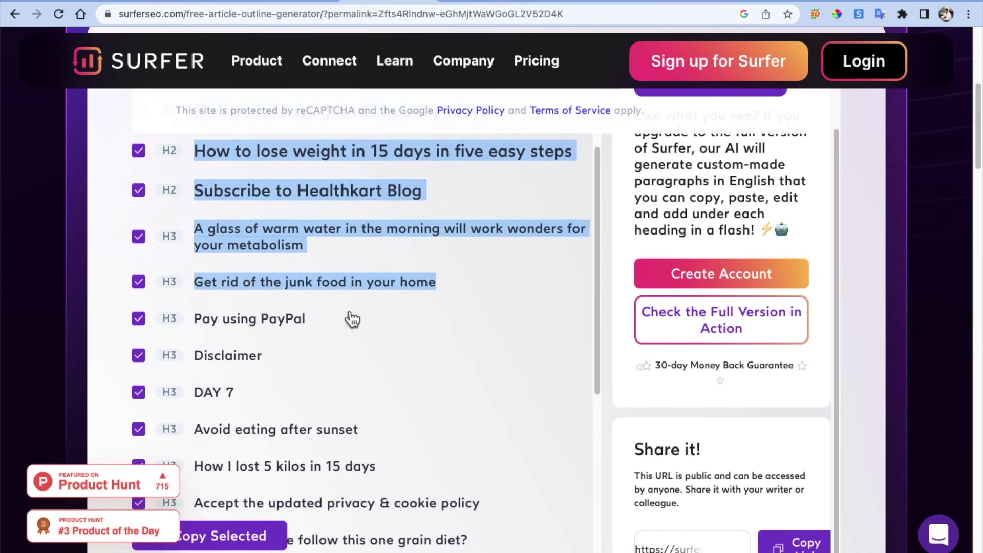
scroll(343, 358, down, 3)
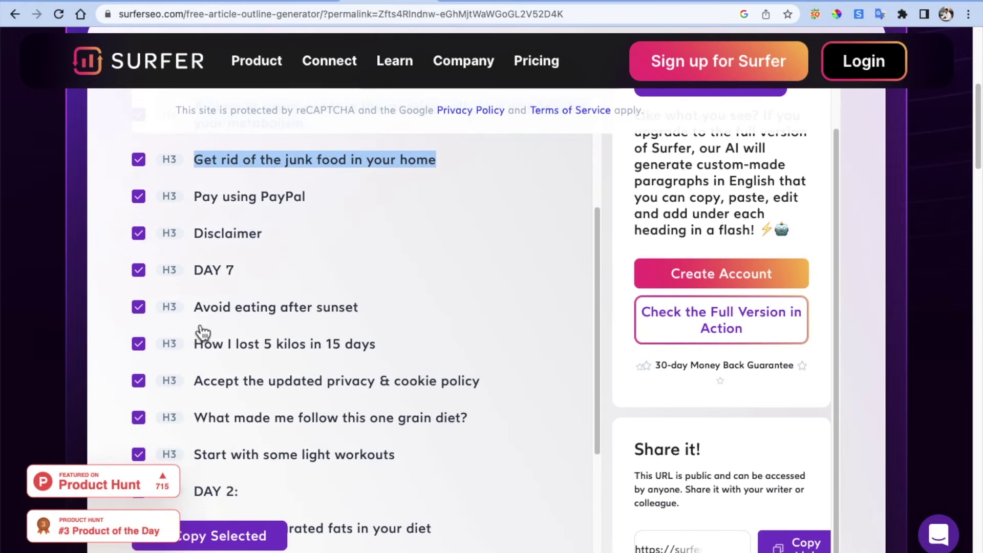
drag(376, 315, 203, 315)
key(super+c)
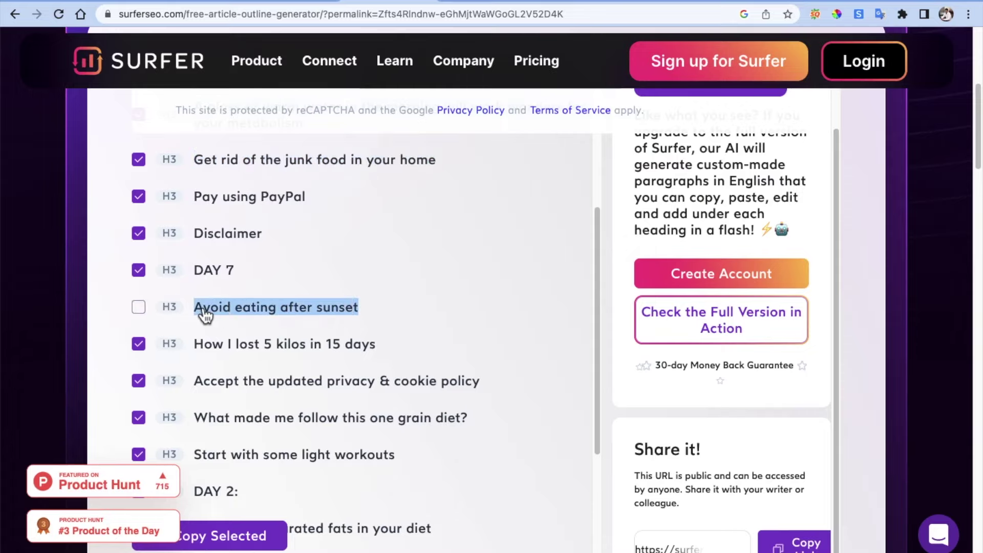
key(super+Tab)
click(390, 285)
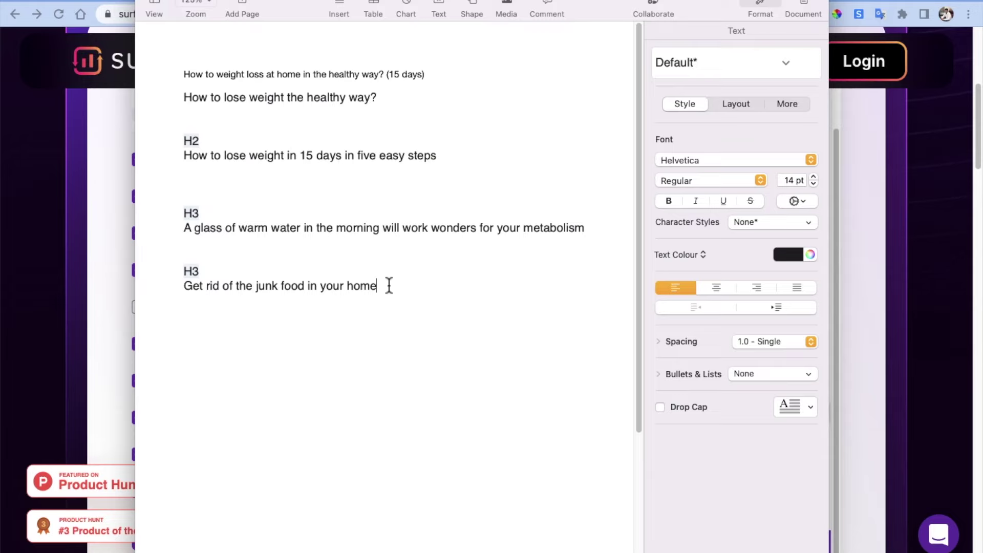
key(Return)
key(super+v)
Copy Surfer's headings from "Avoid eating after sunset" through "How can I lose weight in 15 days?" and paste them at the end of the Pages outline.
key(super+Tab)
drag(417, 463, 207, 355)
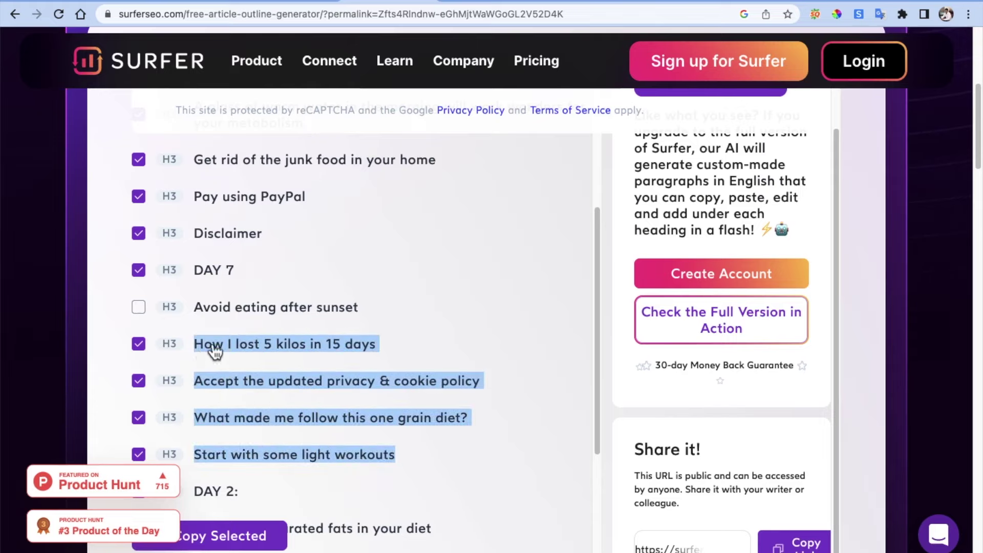
click(432, 340)
drag(201, 304, 412, 523)
key(super+c)
key(super+Tab)
scroll(184, 321, up, 10)
scroll(183, 321, up, 2)
scroll(183, 321, down, 12)
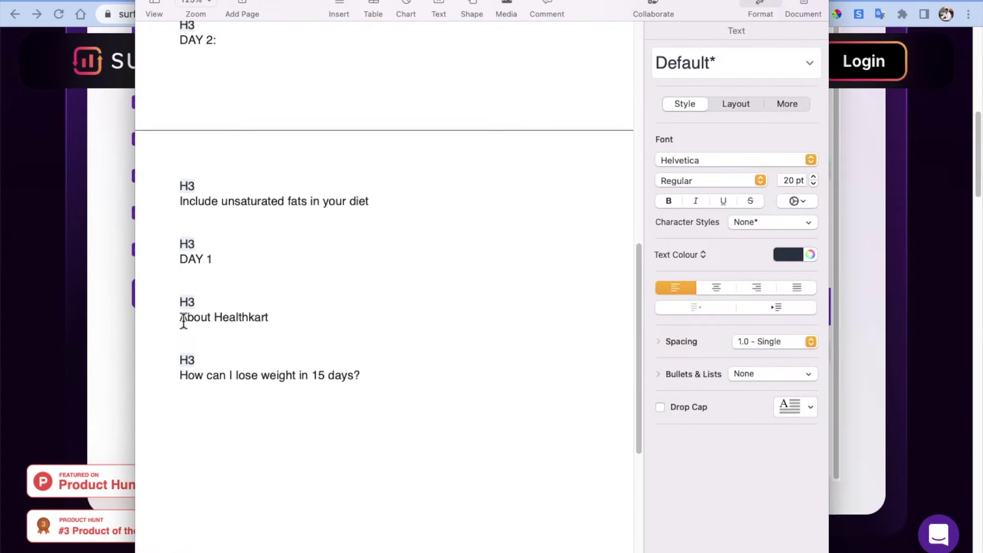
Delete the "About Healthkart" heading and its H3 label from the Pages outline.
triple_click(239, 323)
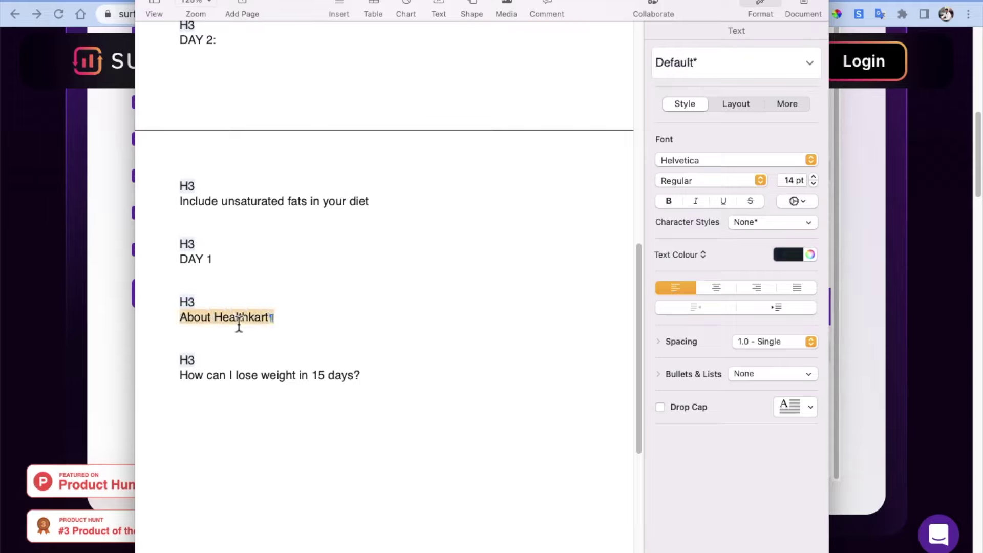
key(BackSpace)
key(BackSpace)
key(BackSpace)
key(BackSpace)
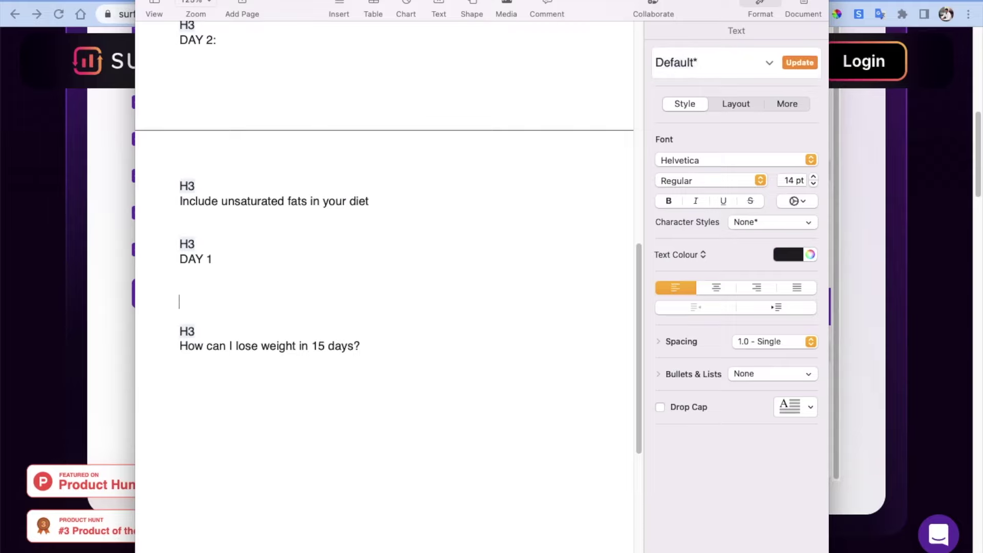
key(BackSpace)
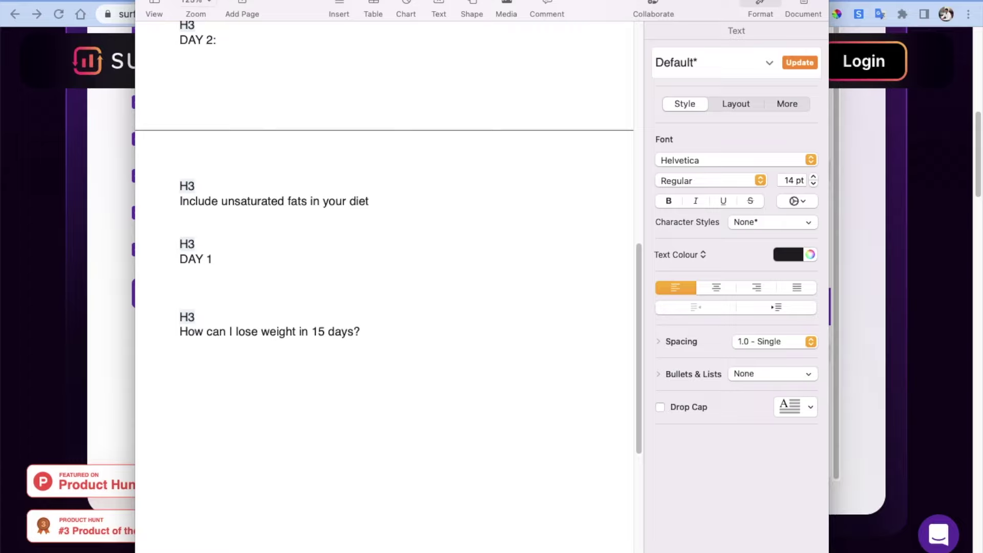
scroll(239, 324, up, 10)
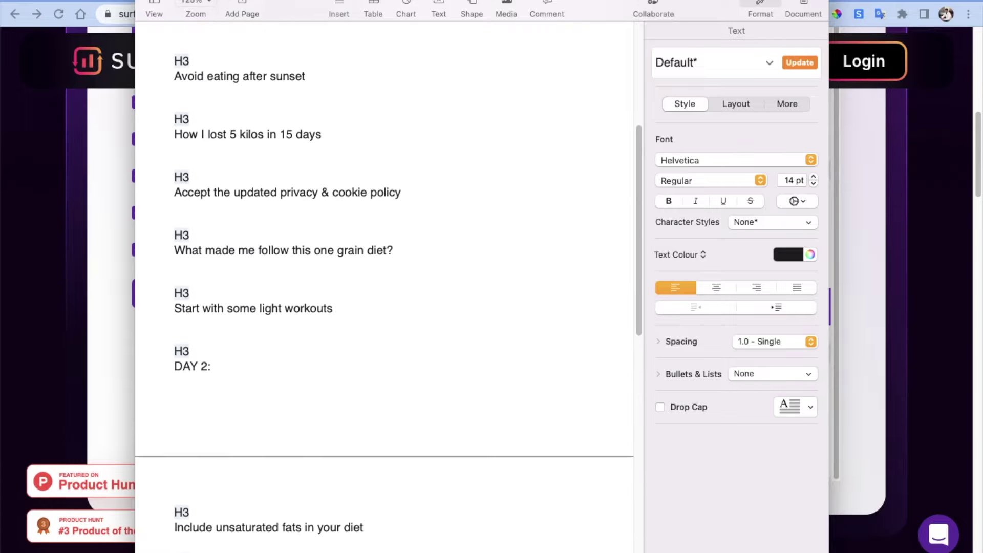
Switch to the browser, view the OpenAI blog page about ChatGPT, and bring up the ChatGPT chat page.
click(59, 309)
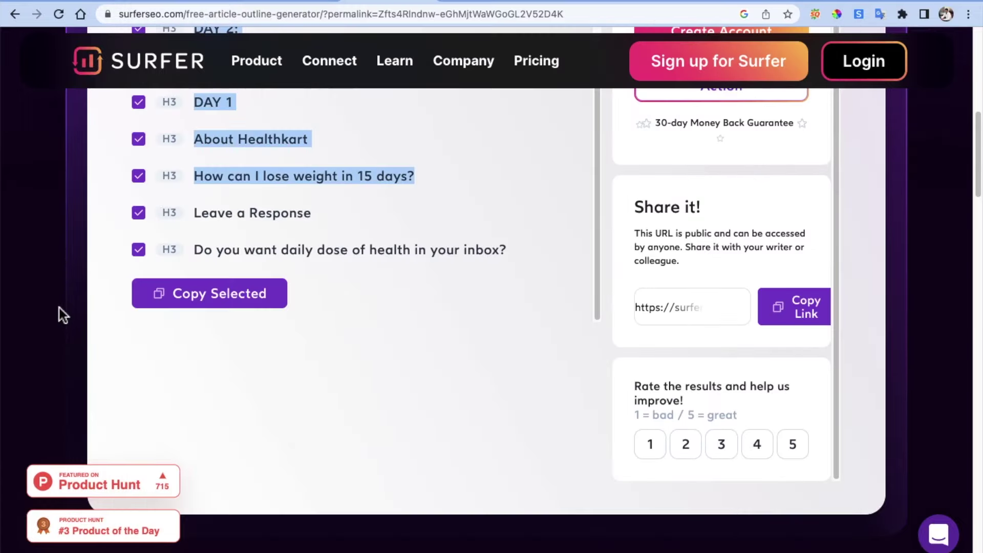
click(303, 6)
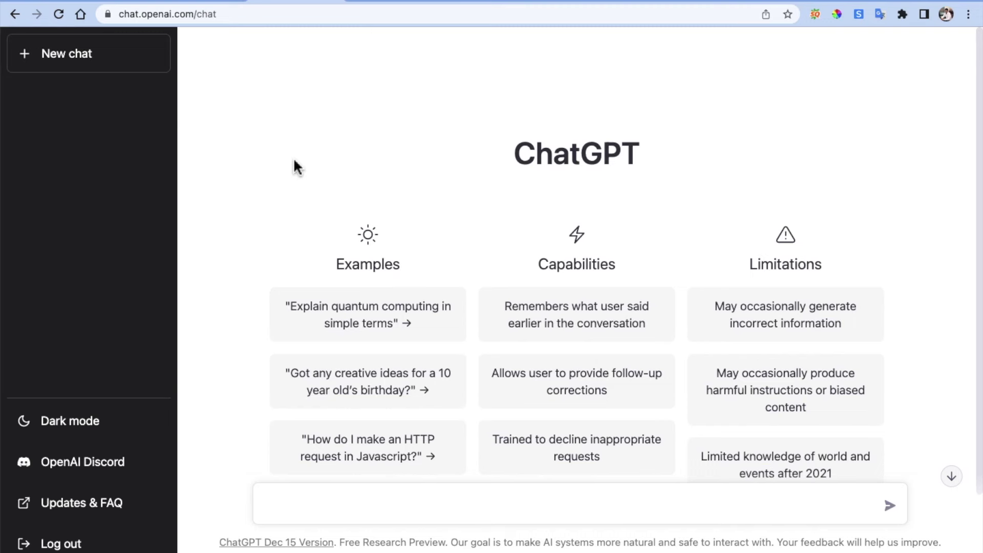
click(220, 5)
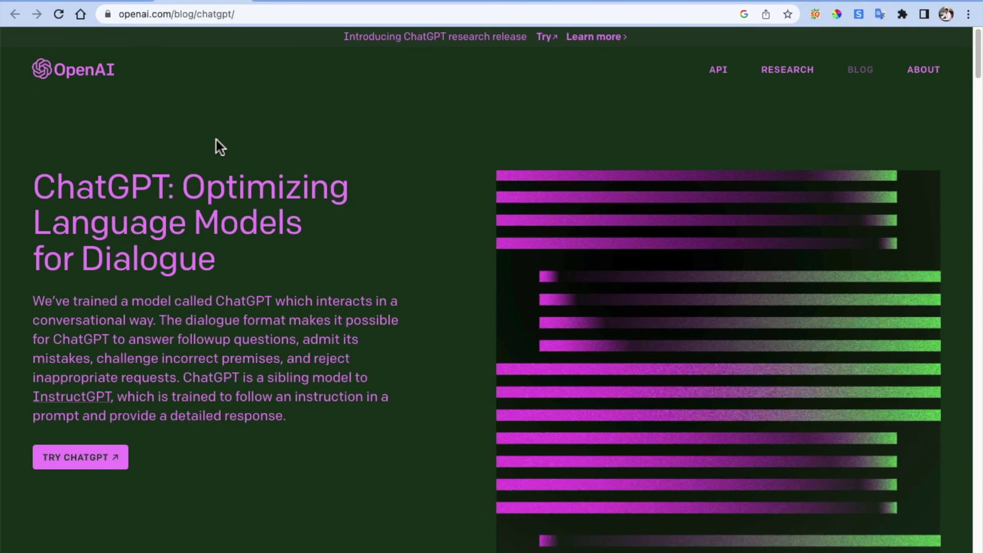
click(276, 4)
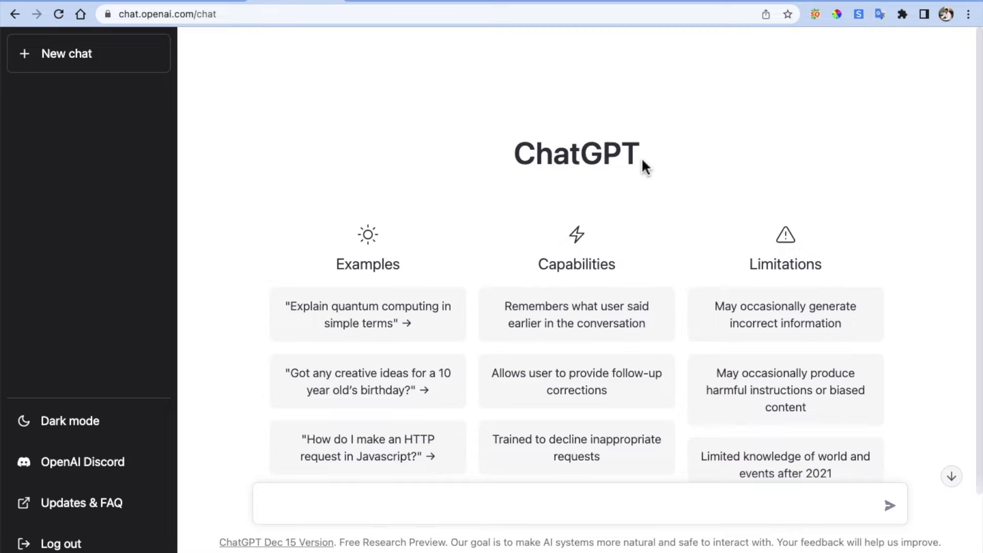
Copy the heading "How to lose weight the healthy way?" from the Pages outline and paste it into ChatGPT's message field.
key(super+Tab)
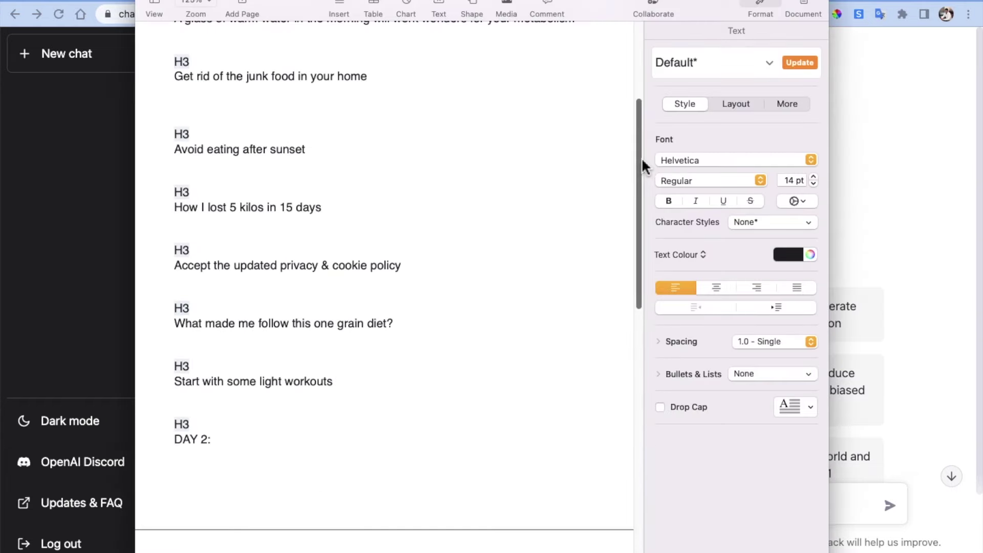
scroll(314, 197, up, 5)
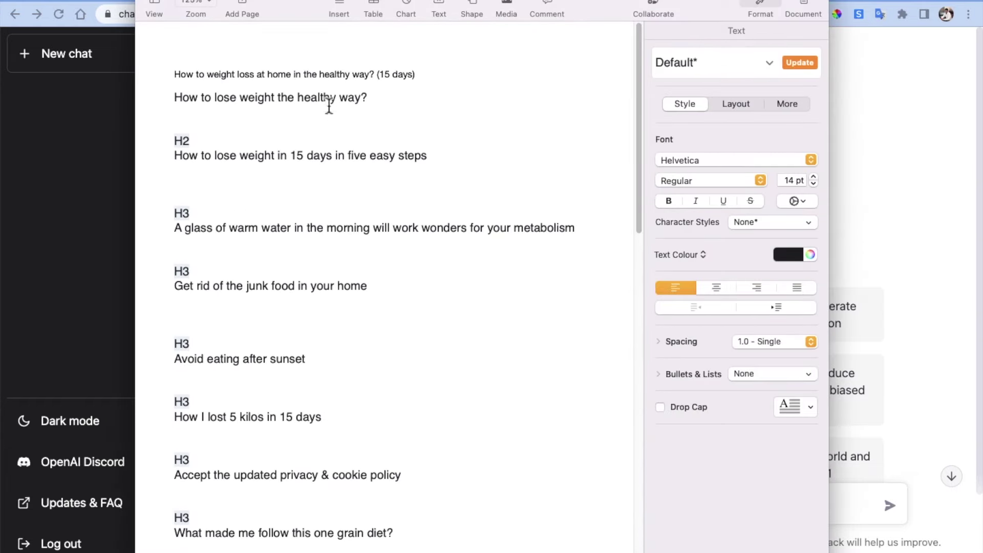
drag(174, 100, 366, 99)
key(super+c)
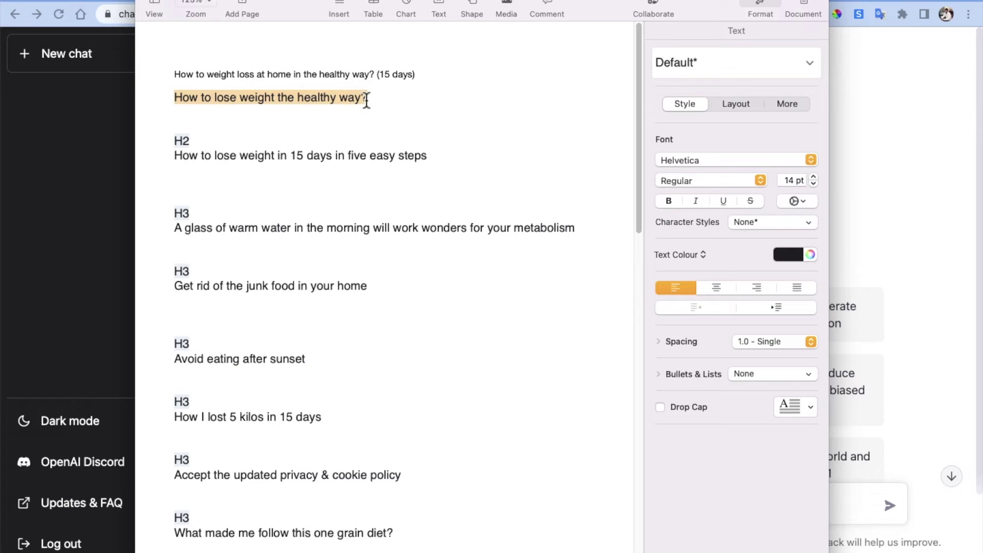
key(super+Tab)
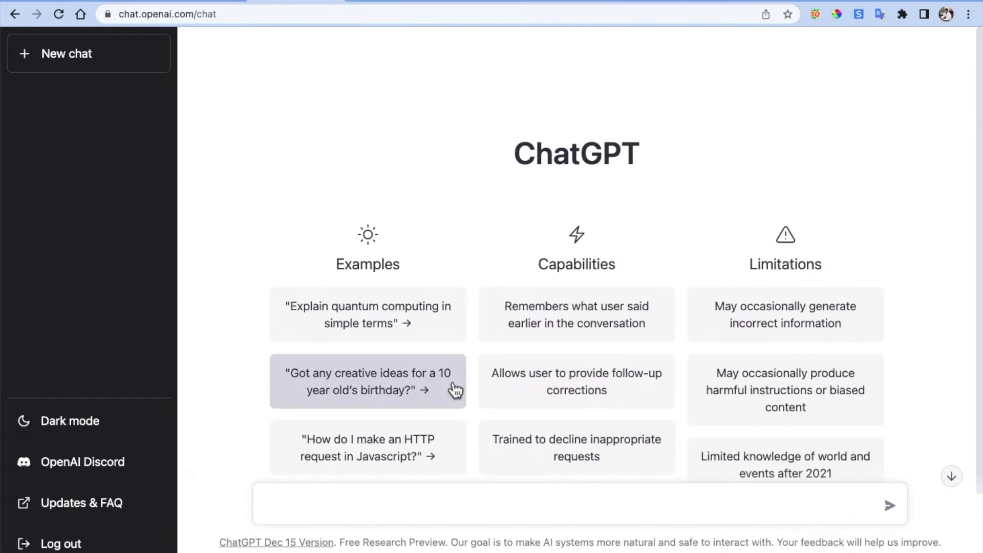
click(306, 506)
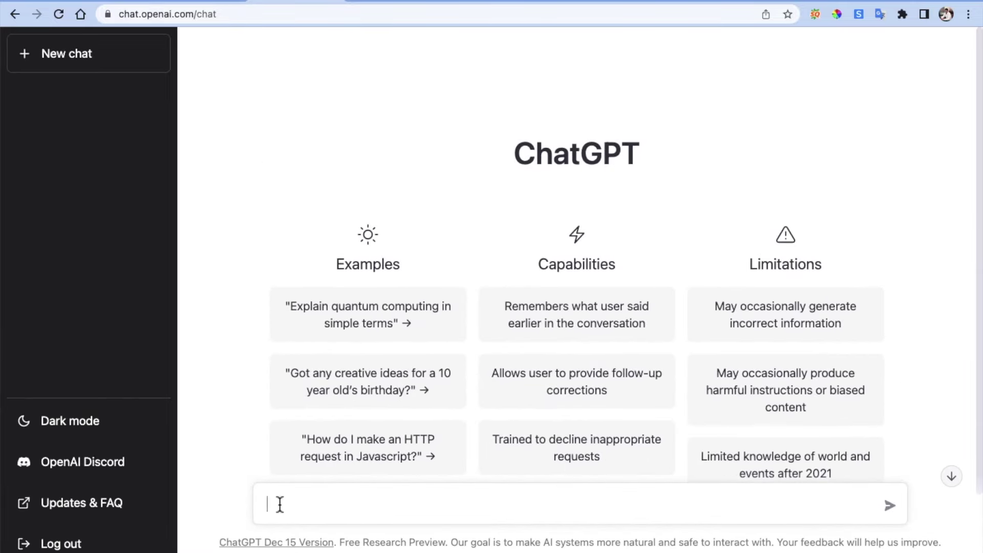
key(super+v)
Add "Article Introduction" at the start of the ChatGPT prompt, before the pasted heading.
click(271, 507)
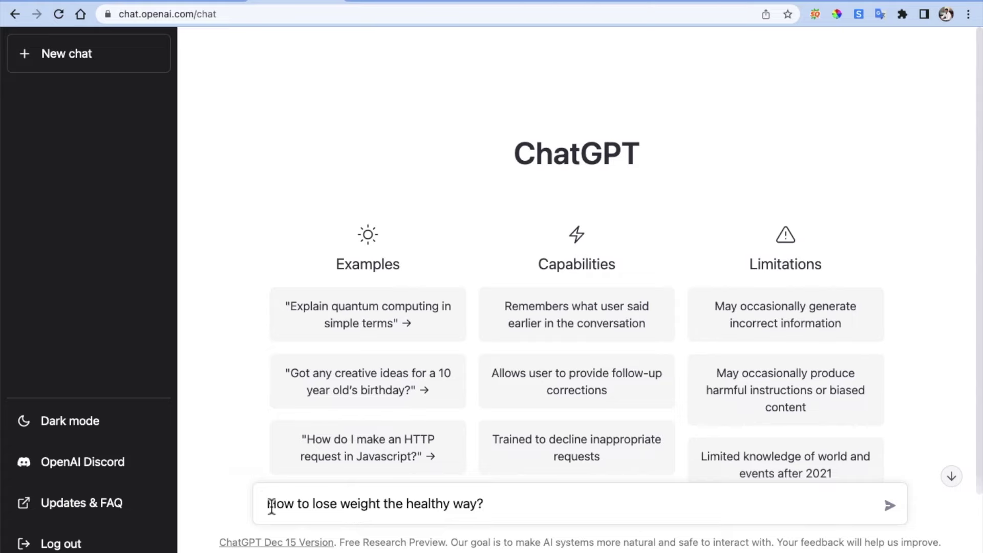
key(super+Tab)
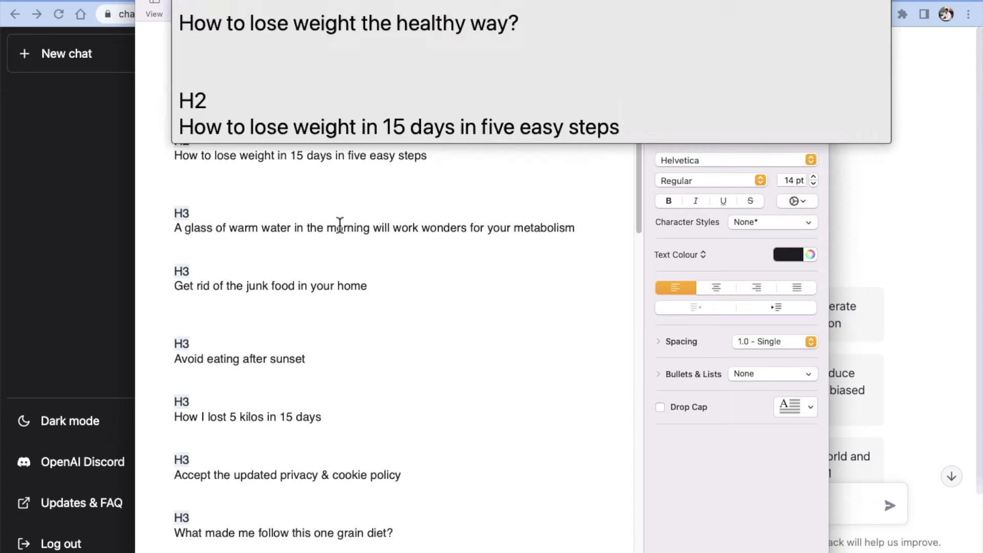
key(super+Tab)
text(Article Introduction )
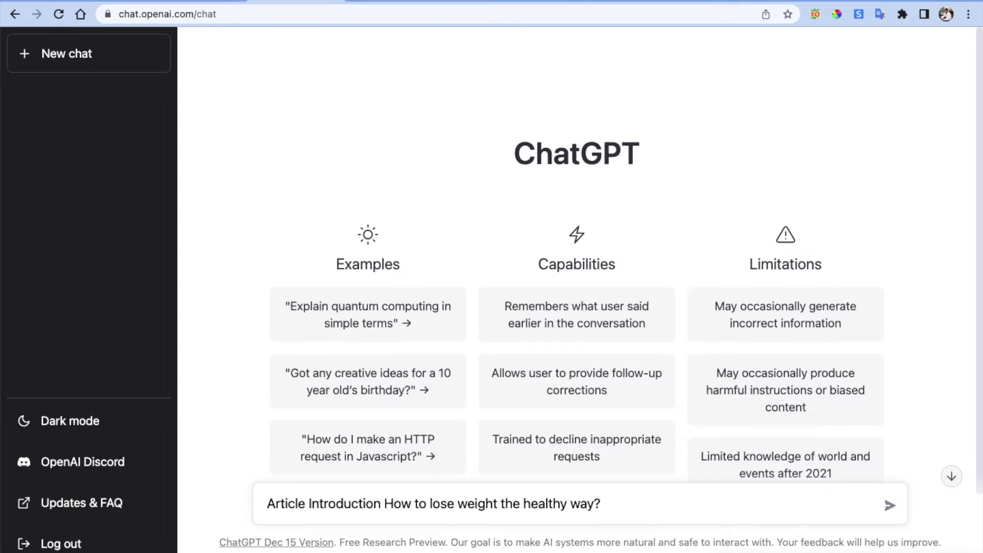
Enclose the heading "How to lose weight the healthy way?" in quotation marks and send the introduction prompt to ChatGPT.
text(")
click(606, 507)
text(")
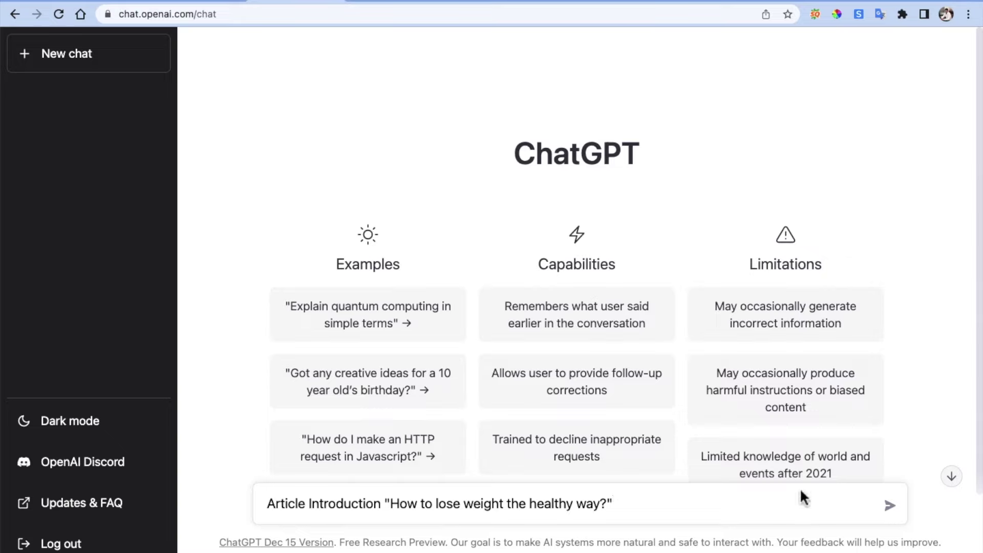
click(890, 505)
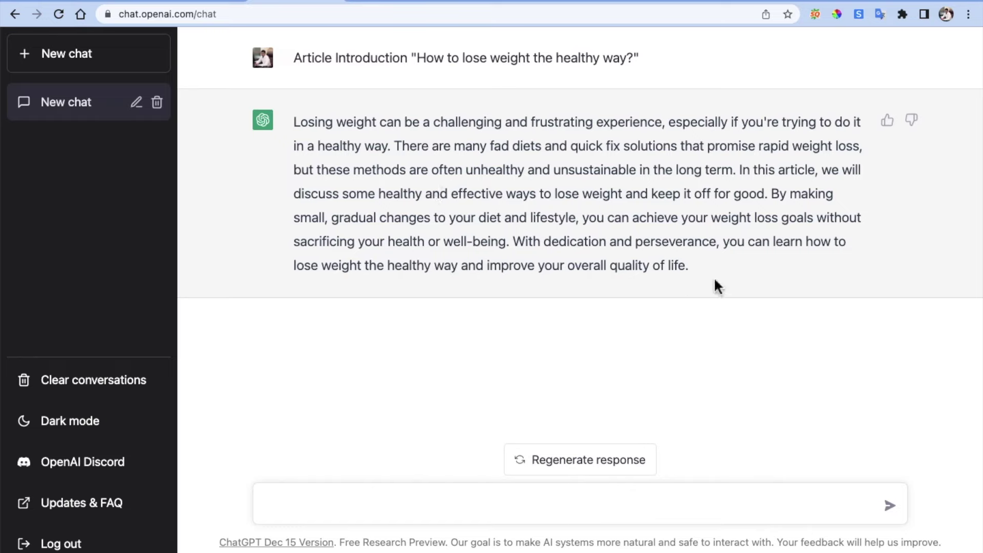
Copy ChatGPT's introduction under the first heading in the Pages document and set its text size to 15 pt.
drag(702, 275, 290, 124)
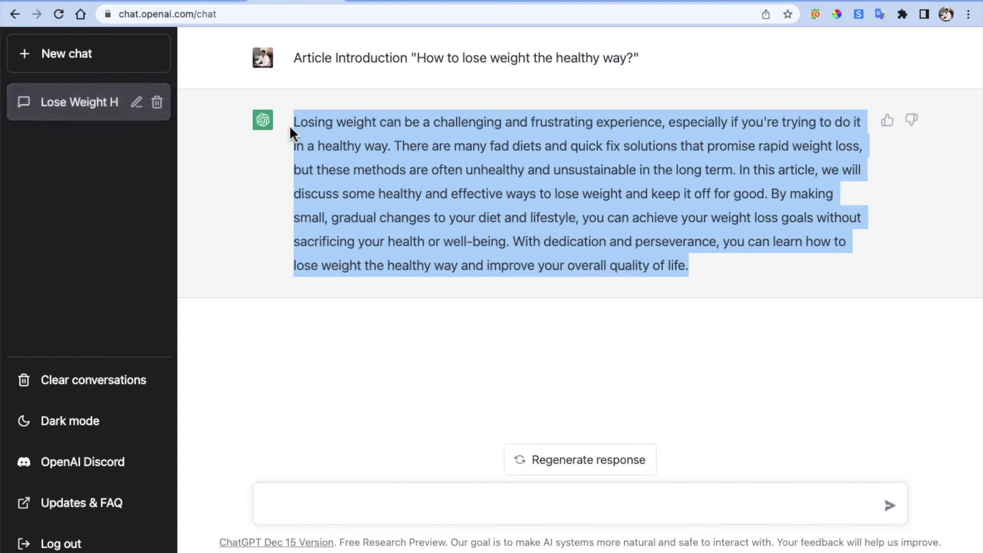
click(416, 131)
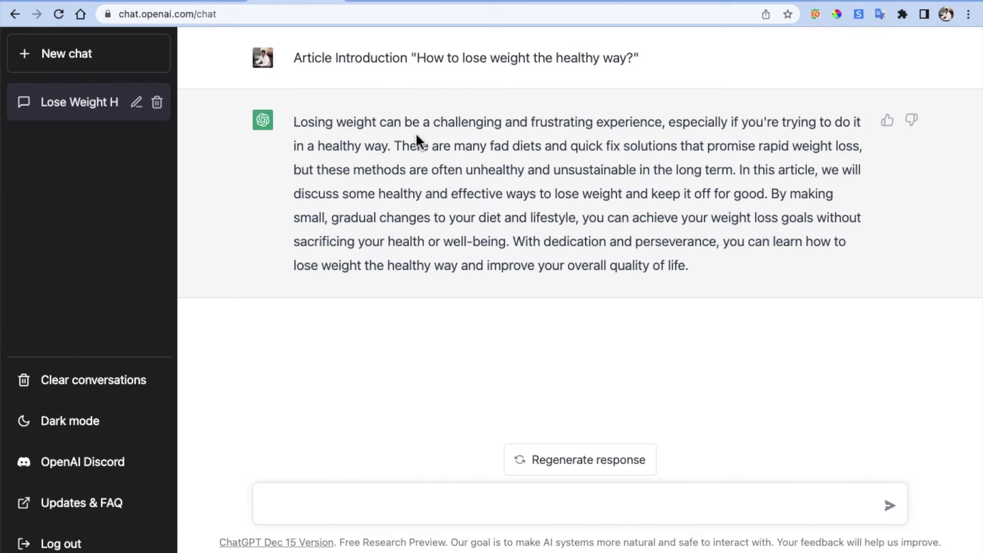
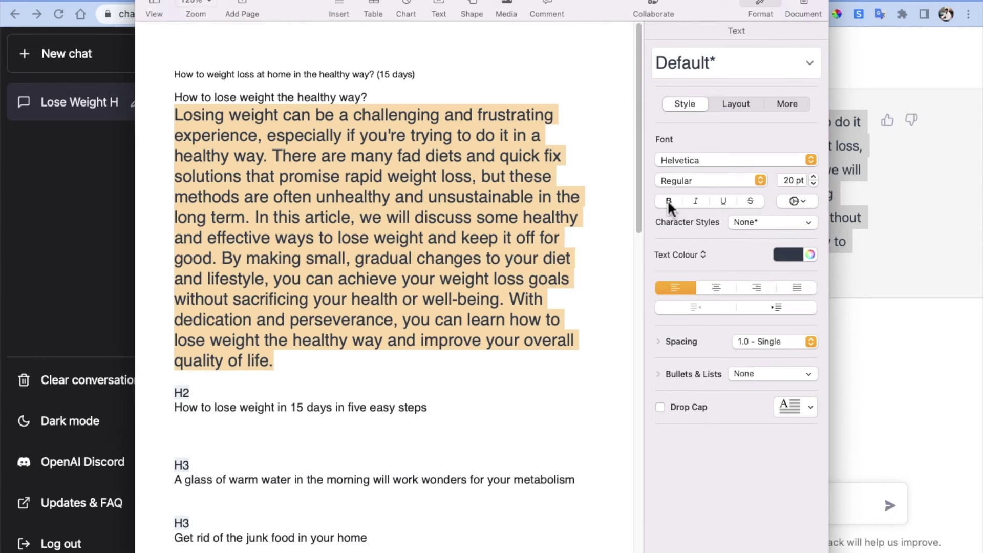
click(813, 182)
click(813, 183)
click(813, 183)
click(813, 183)
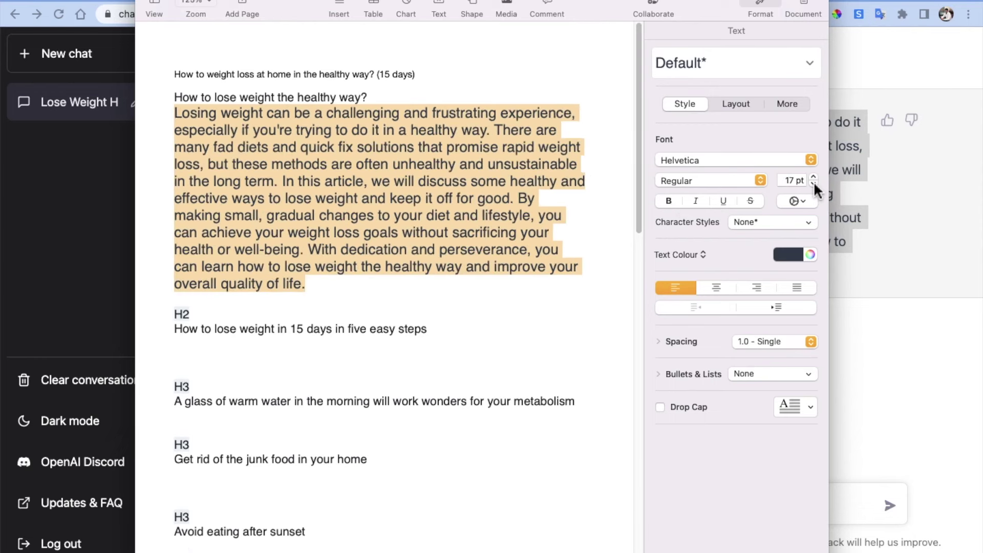
click(814, 182)
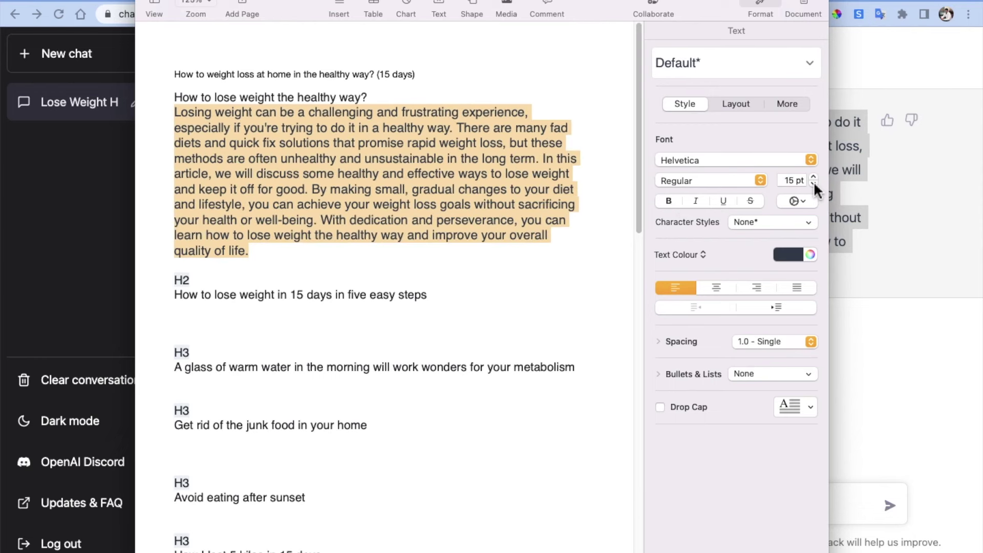
Make the heading "How to lose weight the healthy way?" bold.
triple_click(326, 99)
click(668, 201)
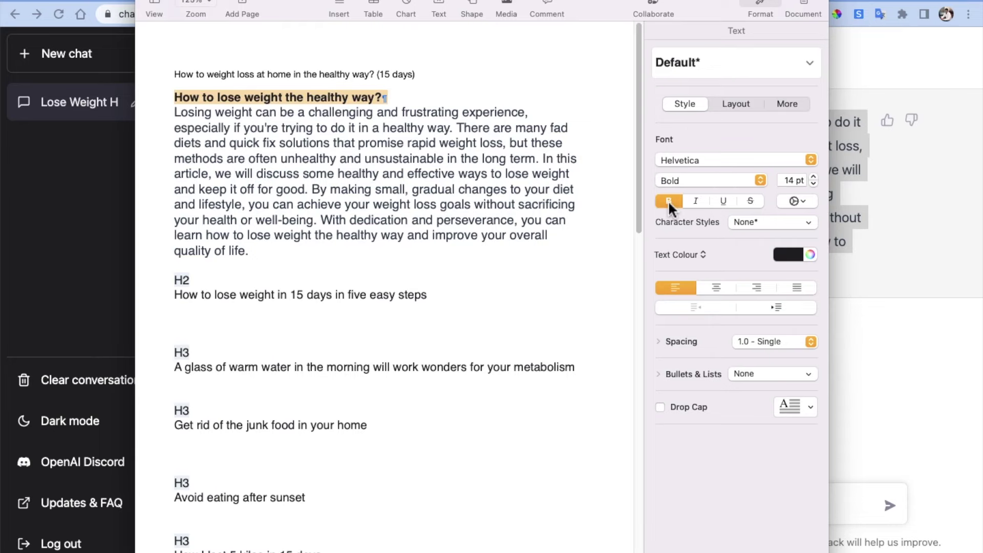
click(378, 158)
Copy the heading "How to lose weight in 15 days in five easy steps" from Pages and send it to ChatGPT as a prompt.
scroll(379, 158, down, 1)
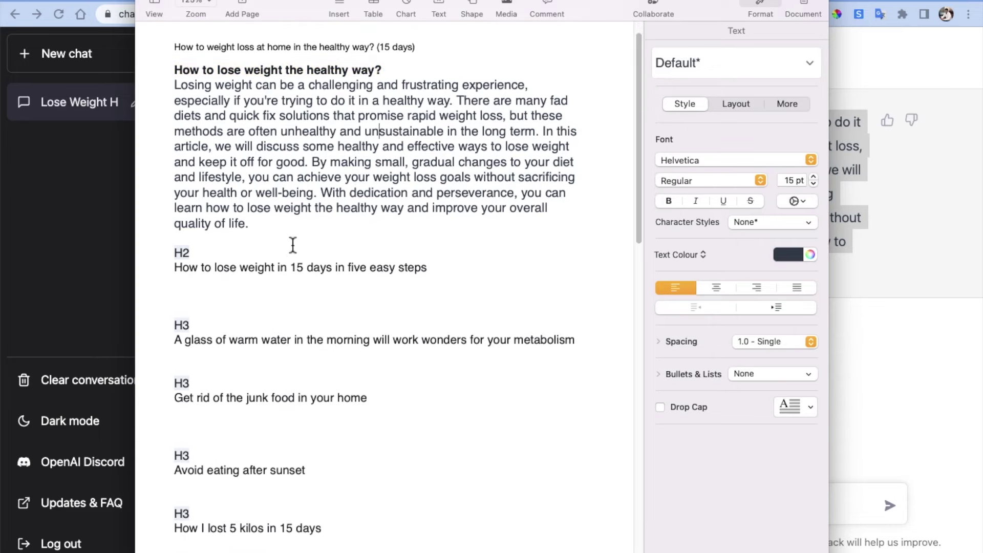
triple_click(251, 273)
key(super+c)
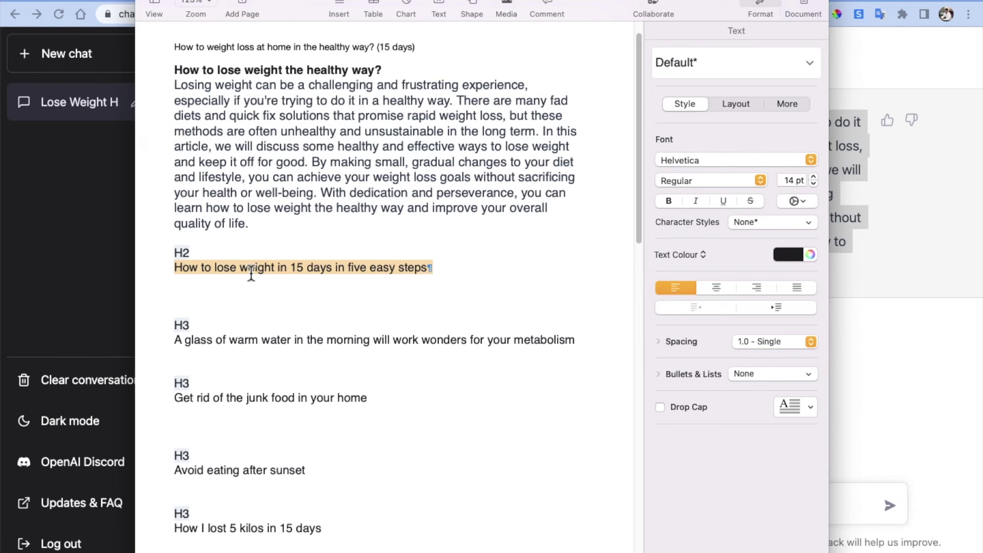
key(super+Tab)
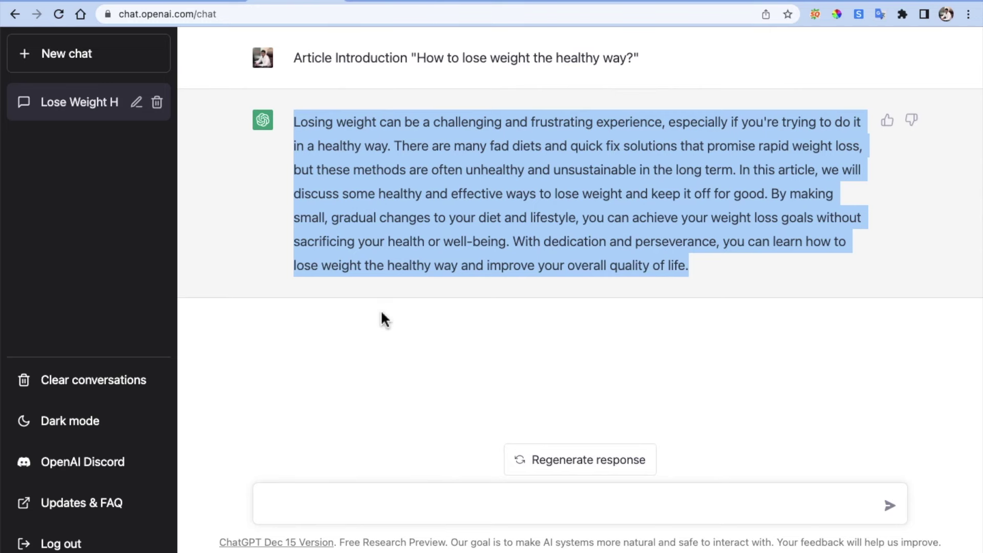
key(super+Tab)
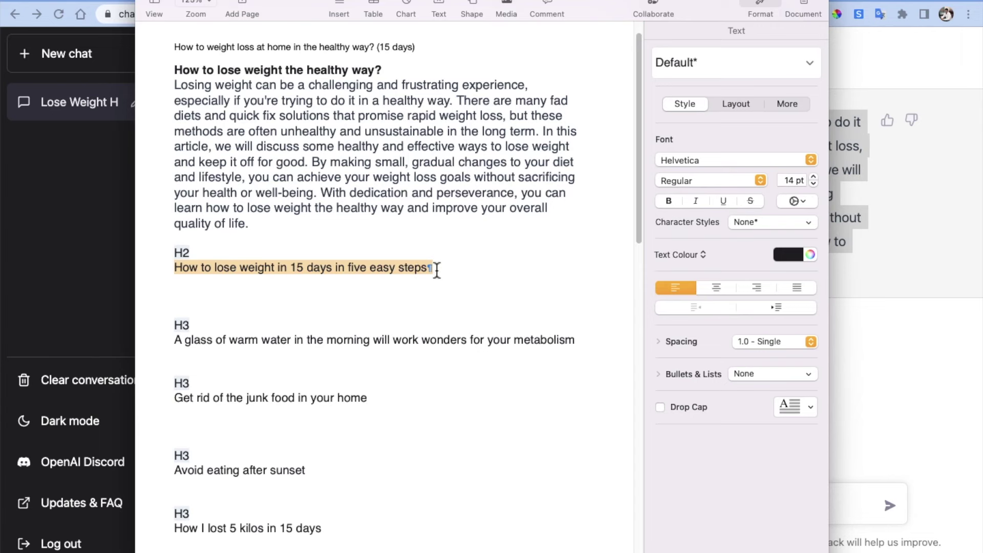
key(super+Tab)
click(361, 517)
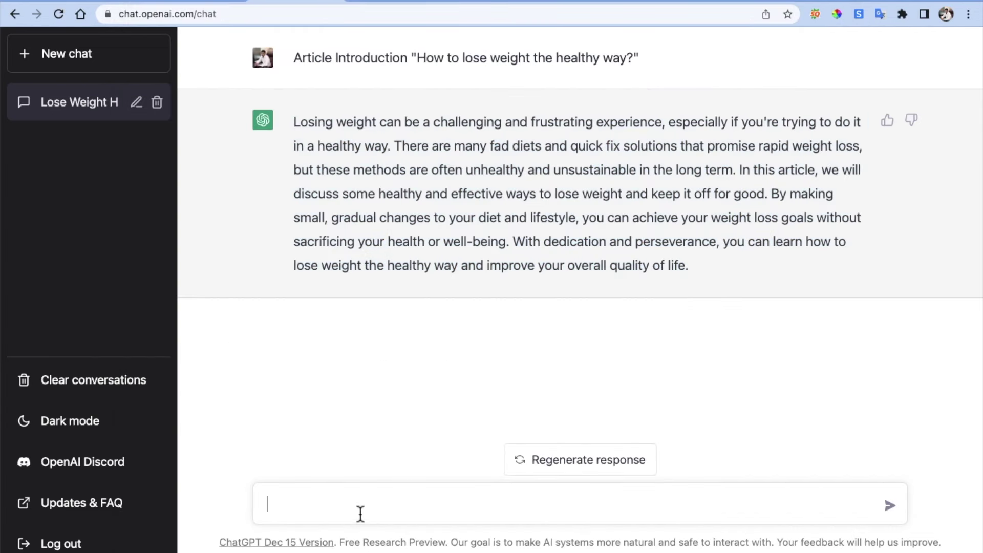
key(super+v)
key(BackSpace)
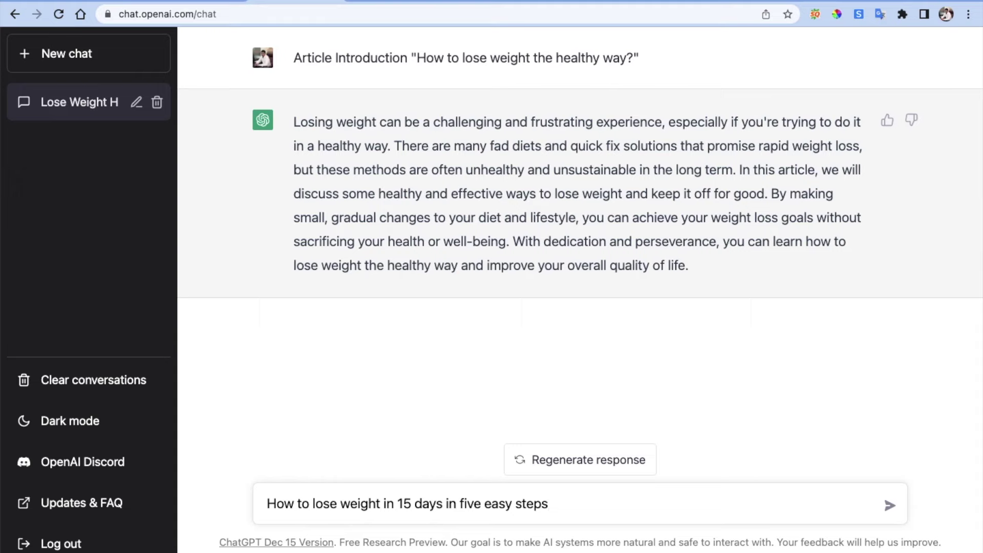
click(892, 507)
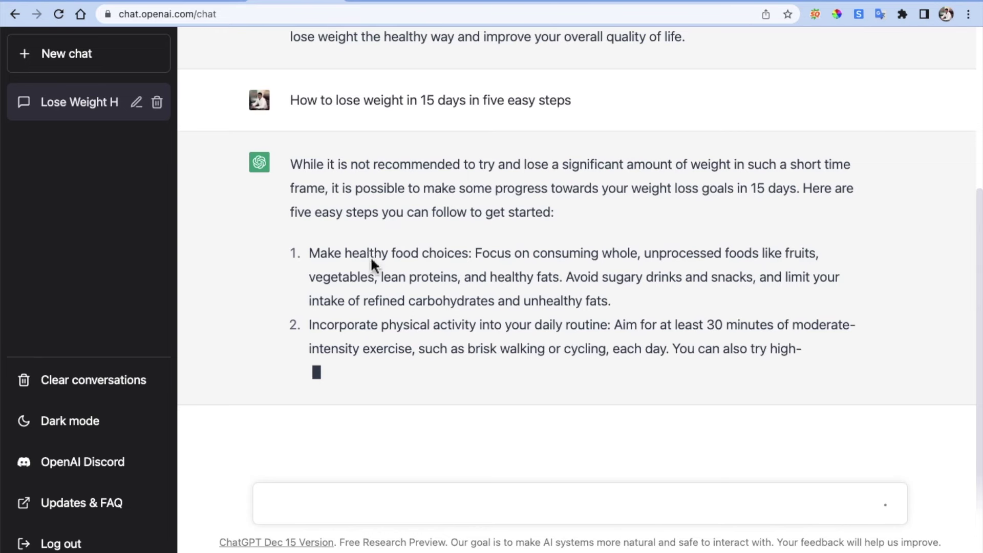
Delete the "Accept the updated privacy & cookie policy" heading and its H3 label from the Pages outline.
key(super+Tab)
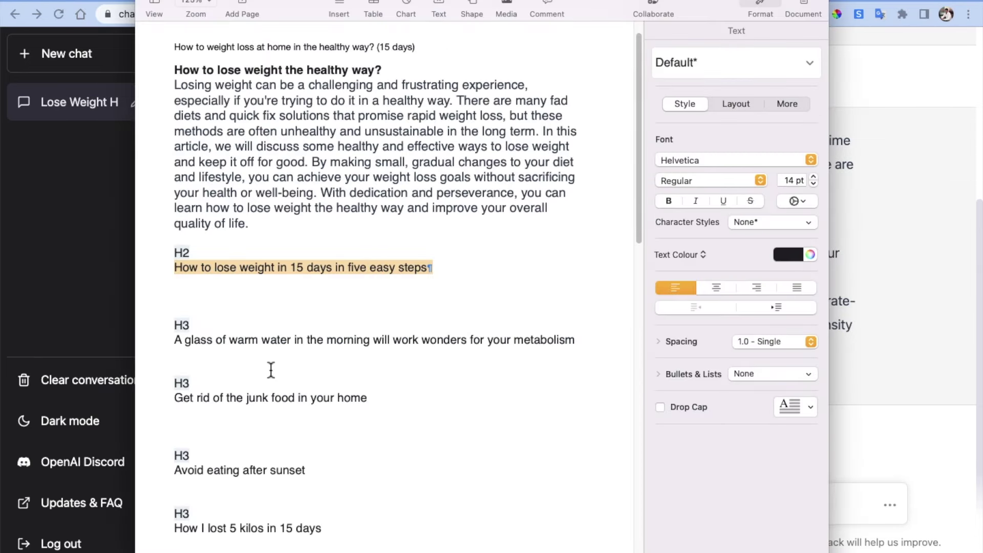
scroll(270, 369, down, 5)
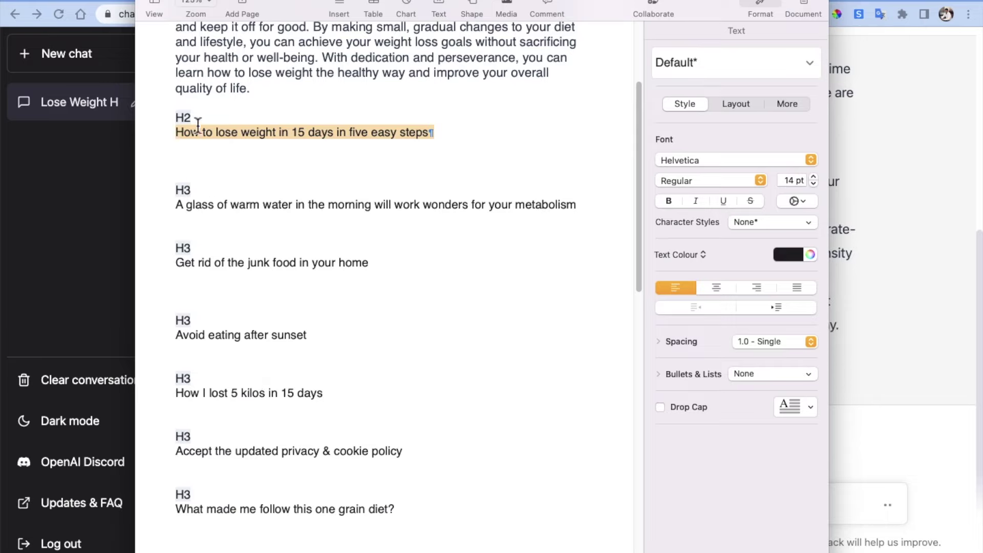
drag(177, 204, 398, 459)
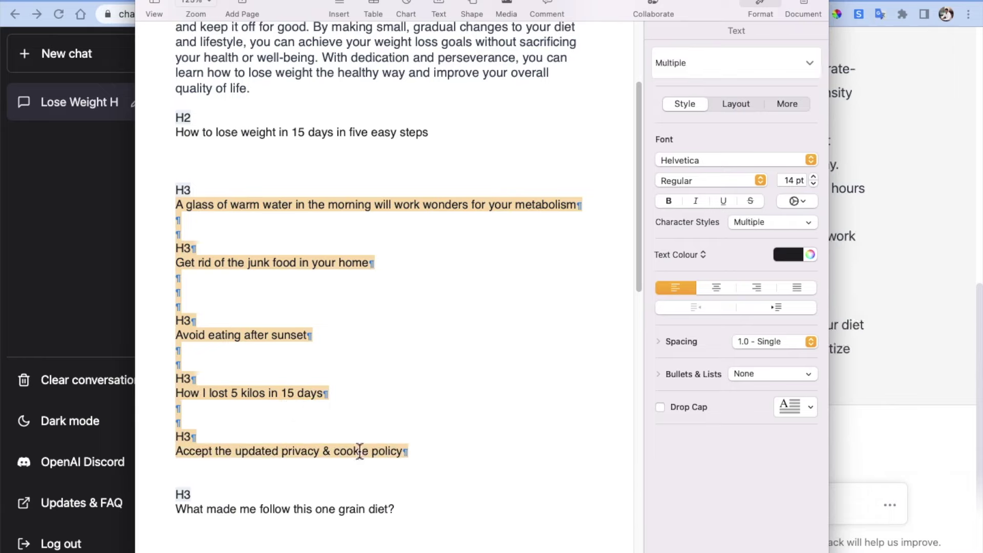
click(360, 454)
triple_click(360, 453)
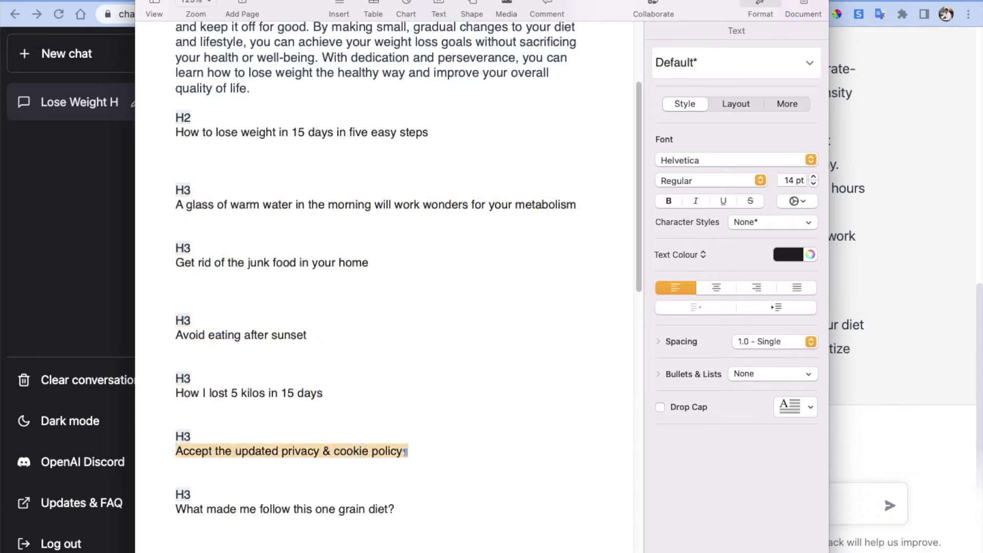
key(BackSpace)
key(BackSpace)
key(BackSpace)
key(BackSpace)
key(BackSpace)
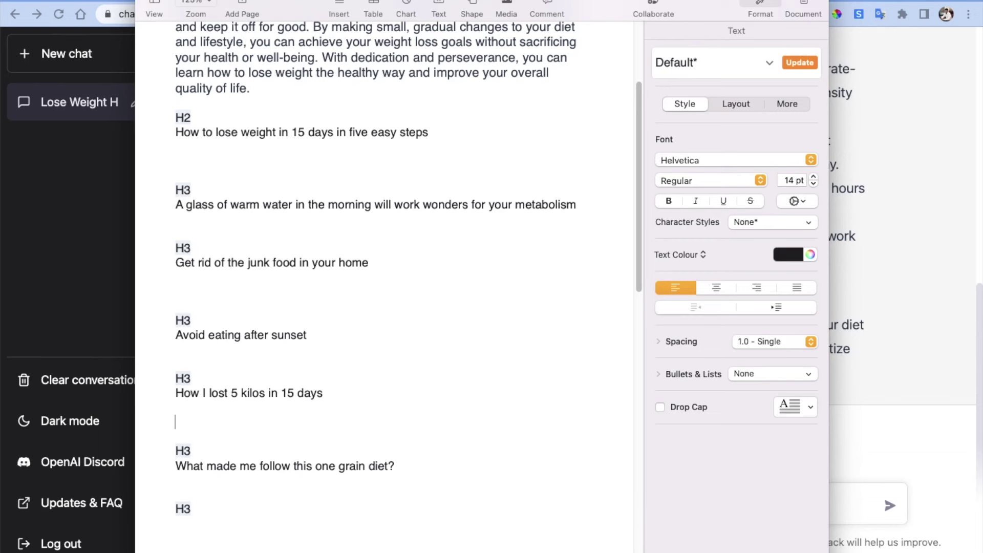
Copy ChatGPT's whole five-step answer, paste it under the H2 heading in Pages, and remove the surplus blank lines below it.
key(super+Tab)
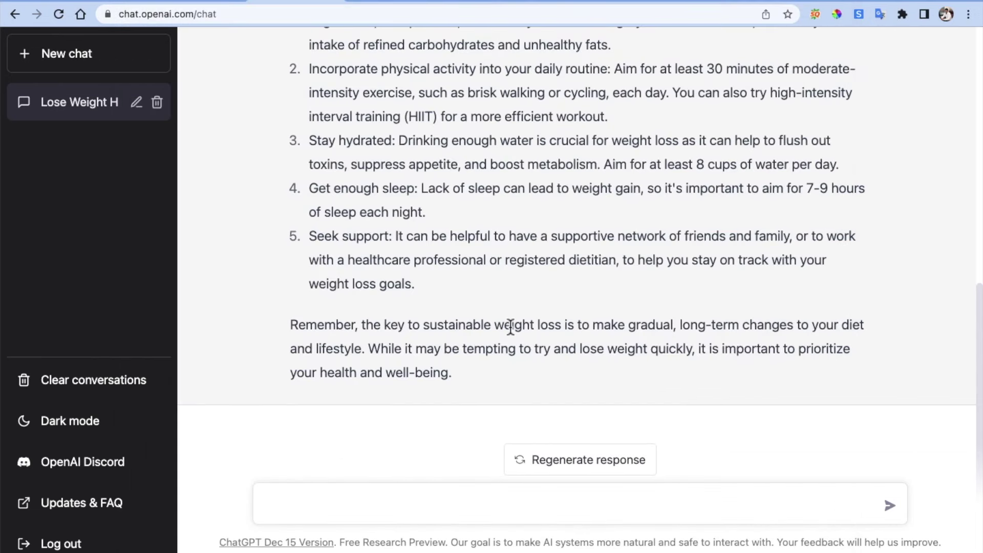
scroll(457, 295, up, 2)
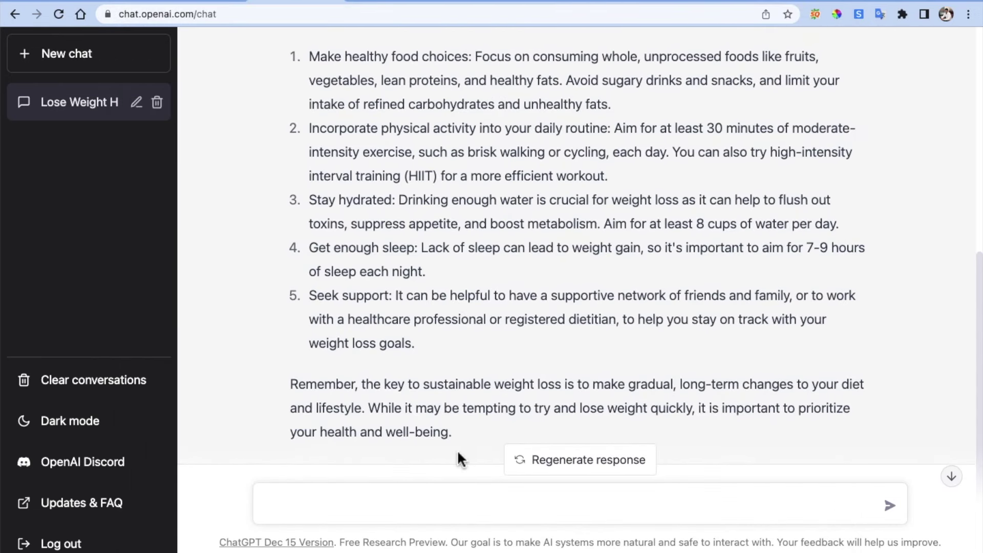
drag(455, 441, 287, 101)
key(super+c)
scroll(286, 101, up, 5)
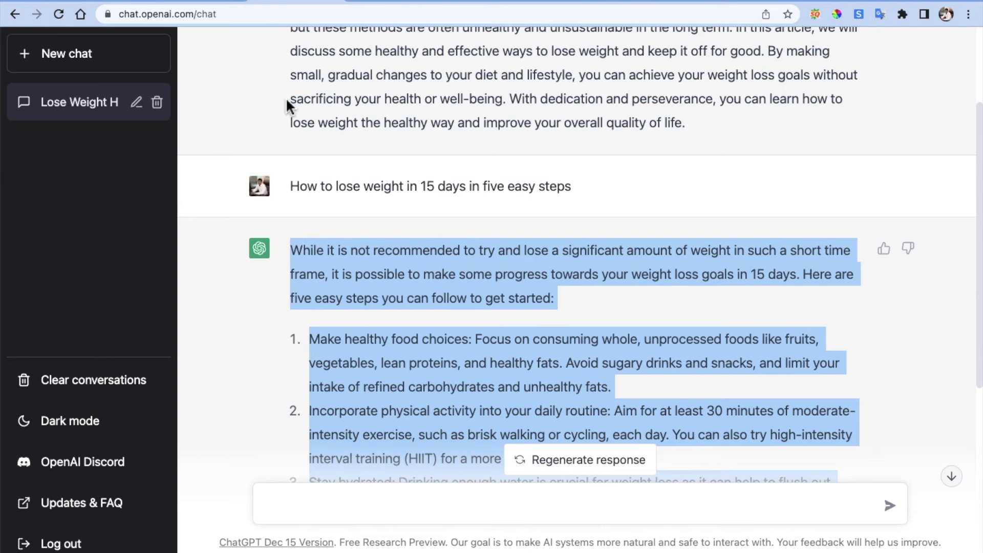
key(super+Tab)
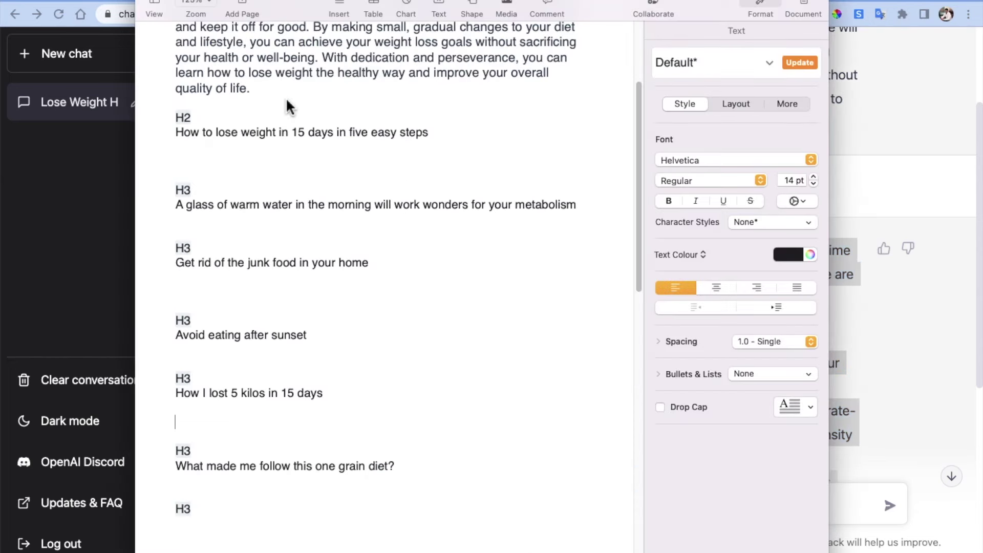
click(197, 153)
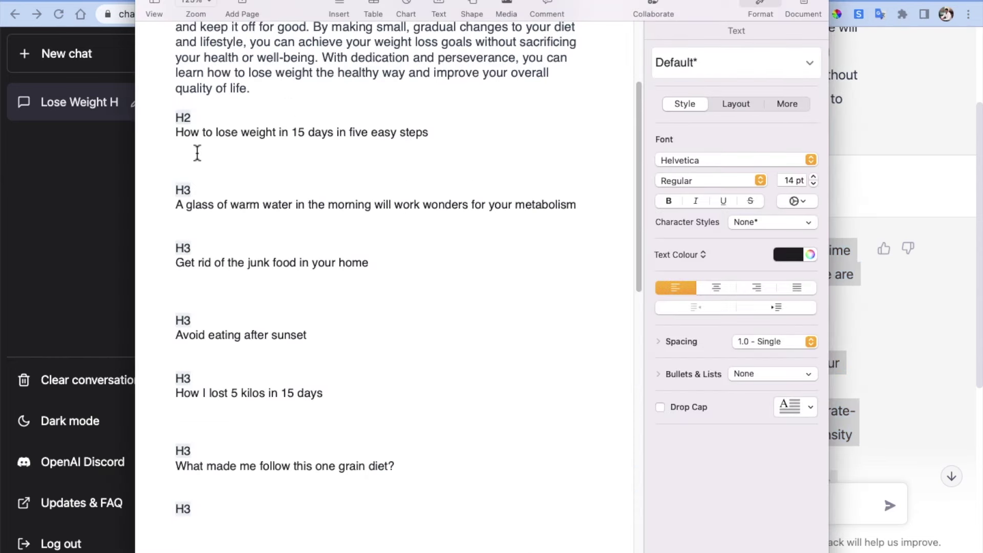
key(super+v)
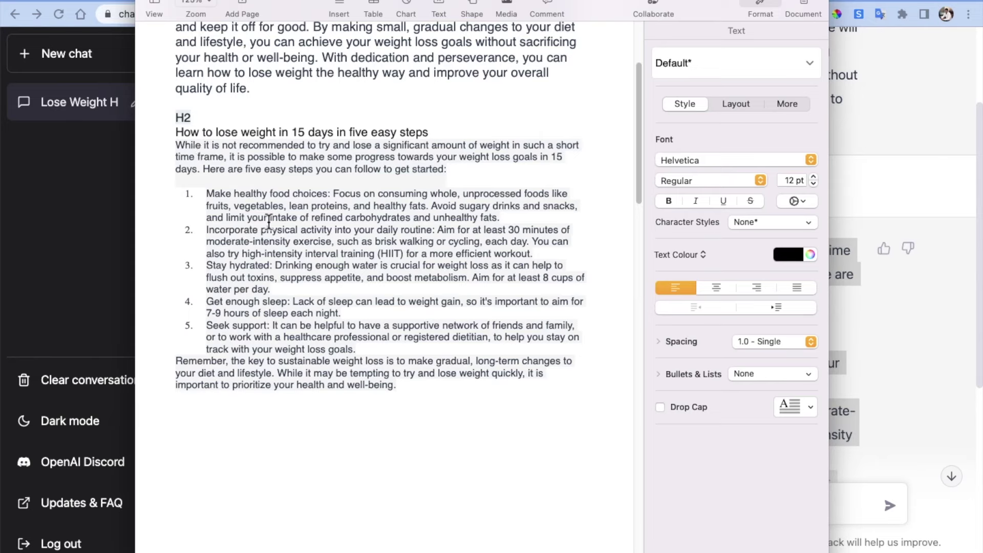
key(Delete)
key(Delete)
key(Delete)
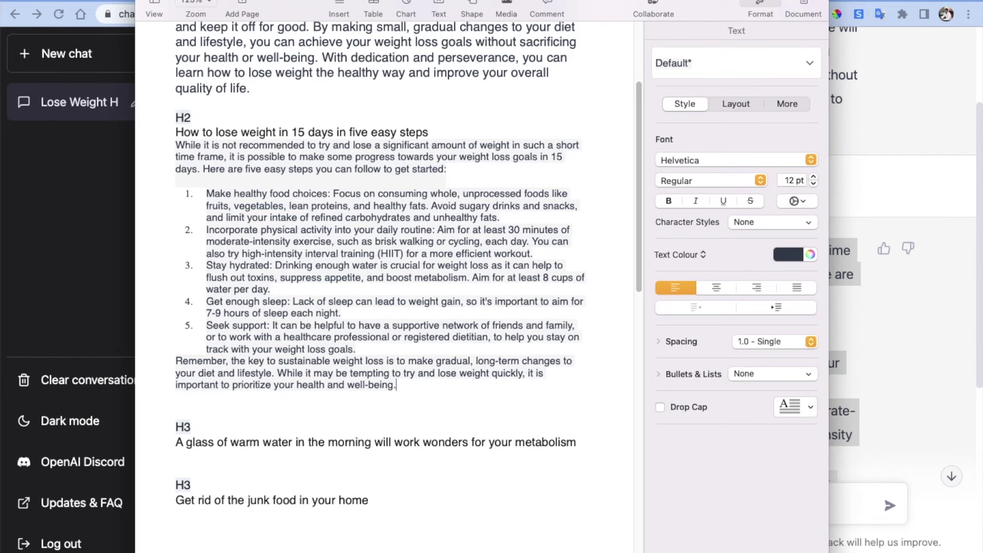
Return to ChatGPT and regenerate the response to "How to lose weight in 15 days in five easy steps".
scroll(410, 185, down, 5)
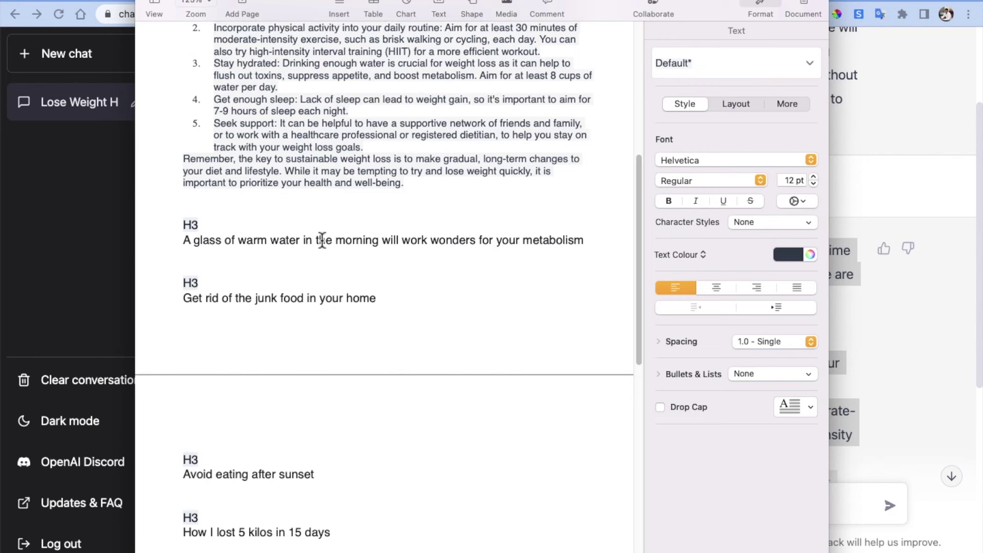
key(super+Tab)
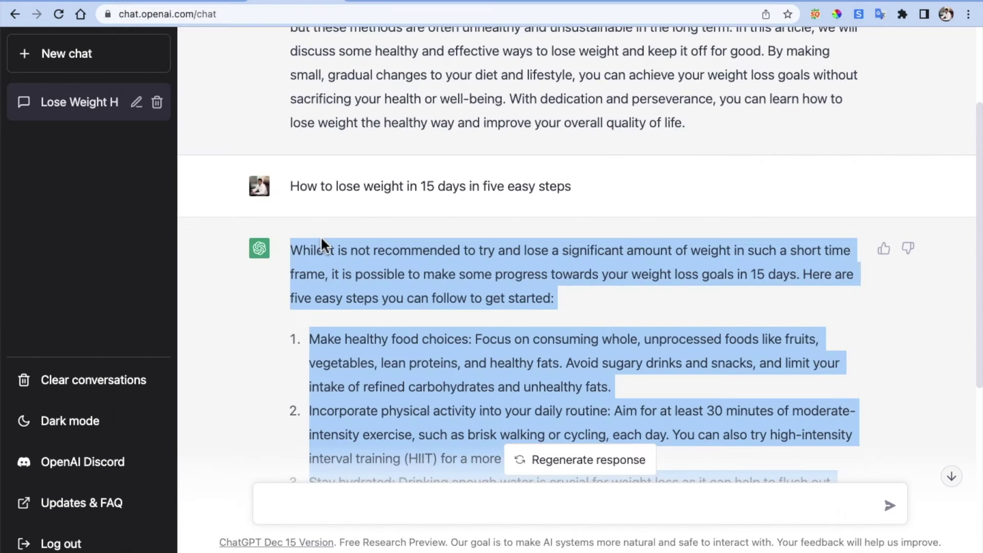
scroll(357, 251, down, 3)
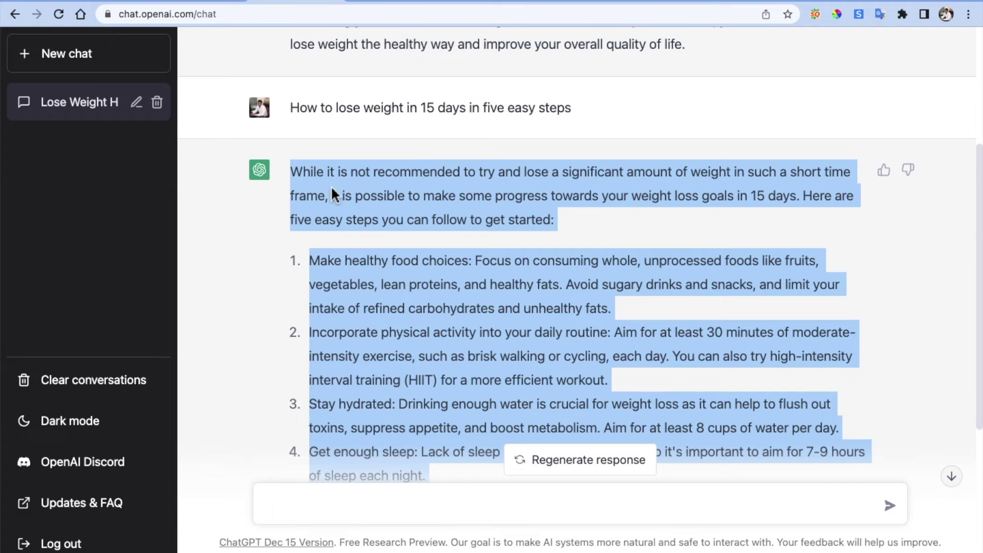
click(415, 221)
scroll(592, 472, down, 4)
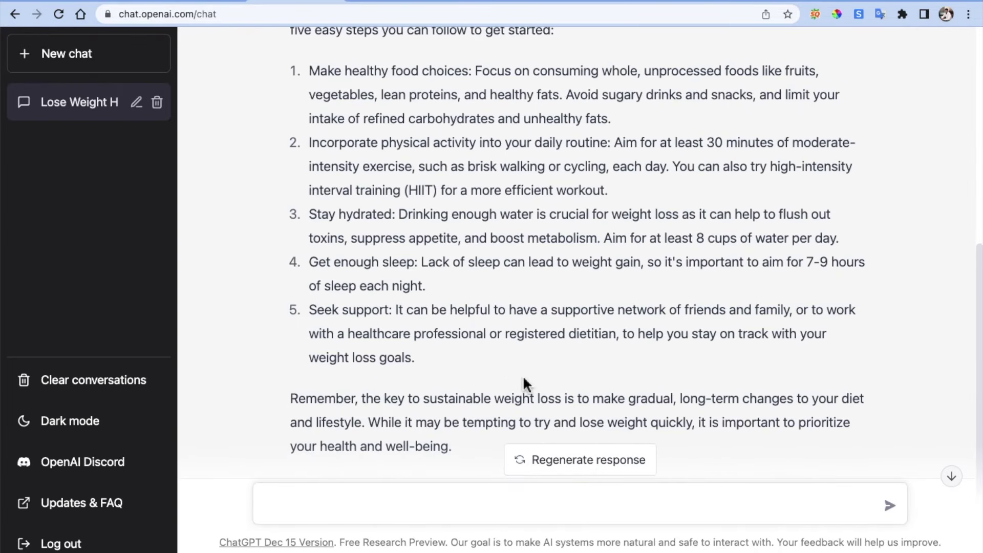
click(545, 469)
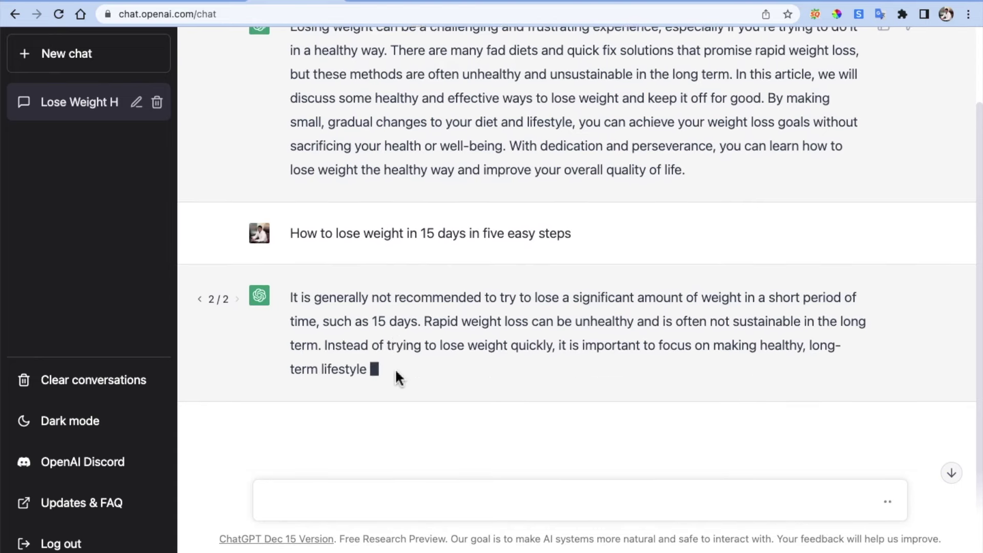
Compare the pasted five-step section in Pages with the regenerated answer in ChatGPT.
key(super+Tab)
scroll(331, 205, up, 5)
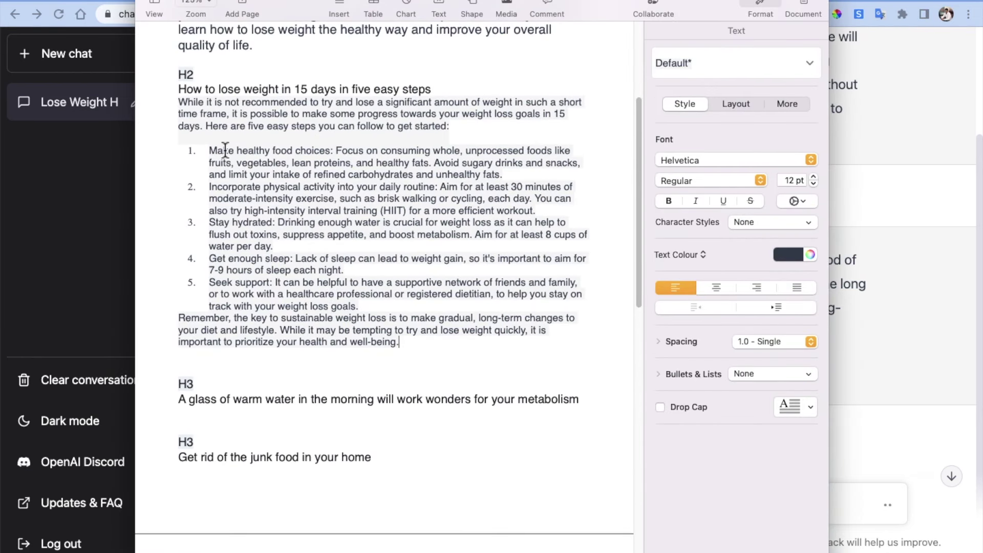
key(super+Tab)
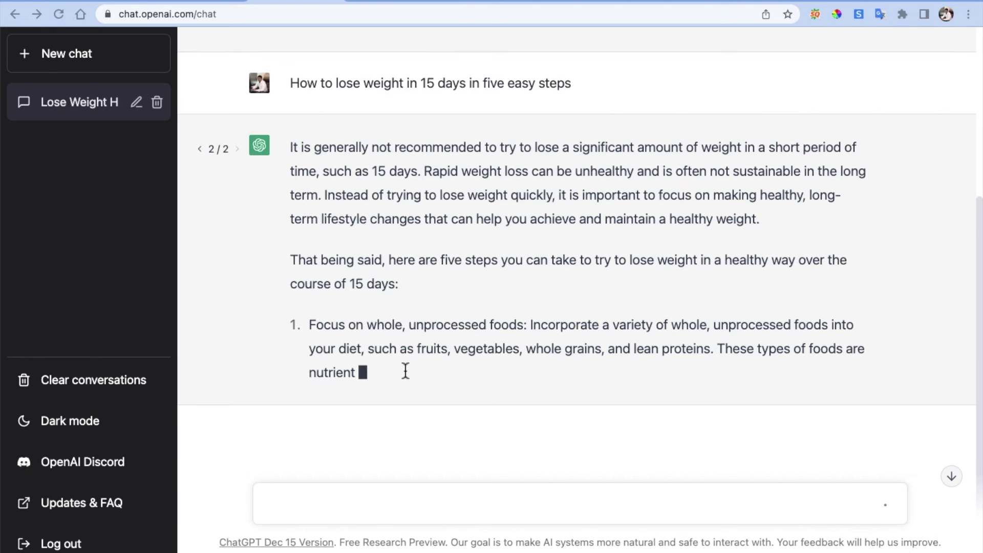
key(super+Tab)
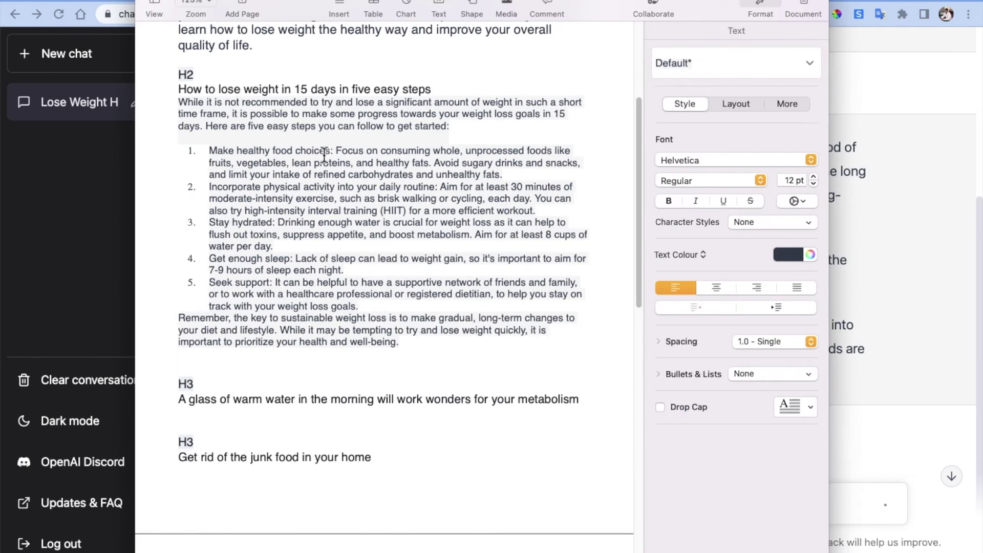
Check the remaining points of ChatGPT's regenerated answer against the numbered list in Pages.
key(super+Tab)
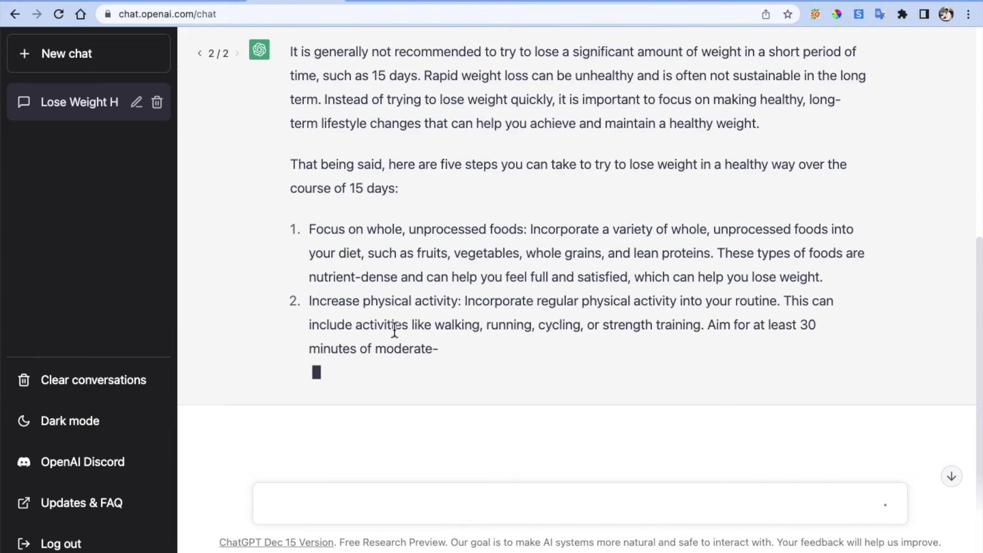
key(super+Tab)
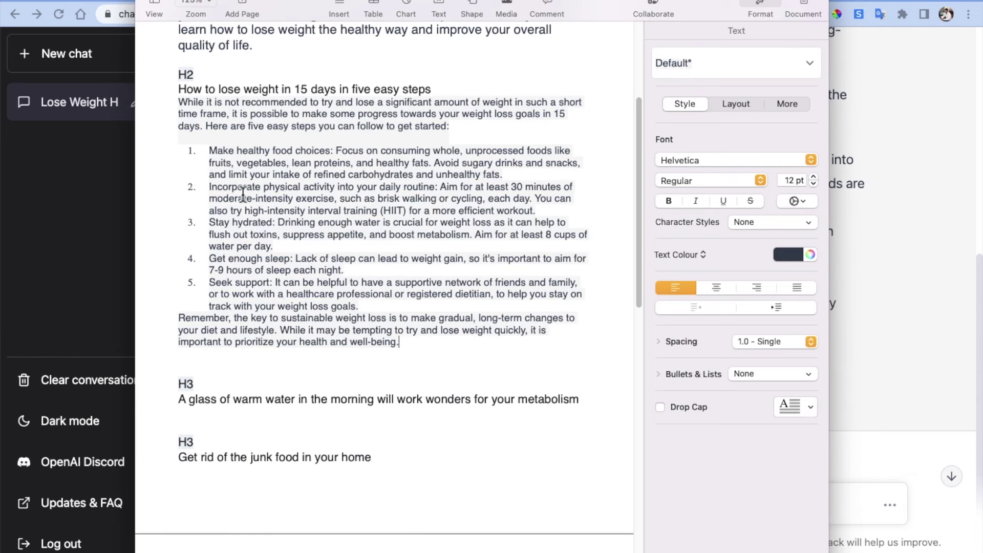
key(super+Tab)
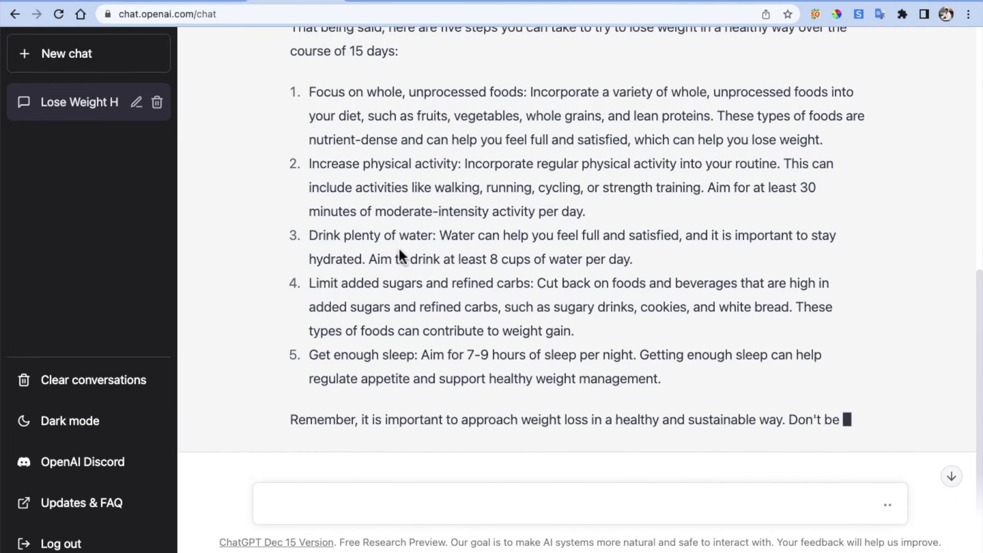
key(super+Tab)
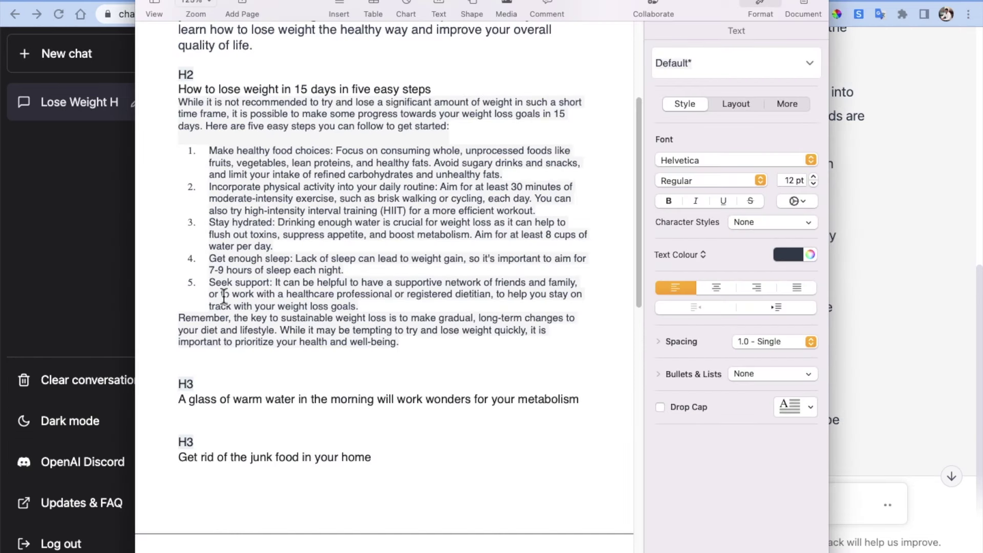
Copy the Pages heading "A glass of warm water in the morning will work wonders for your metabolism" and send it to ChatGPT as a prompt.
scroll(220, 286, down, 5)
drag(181, 253, 580, 252)
key(super+c)
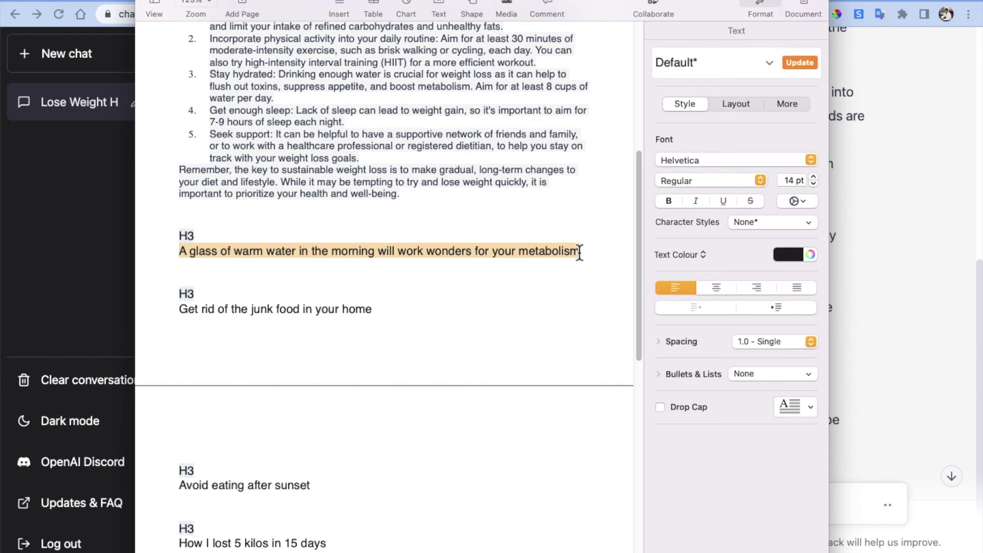
key(super+Tab)
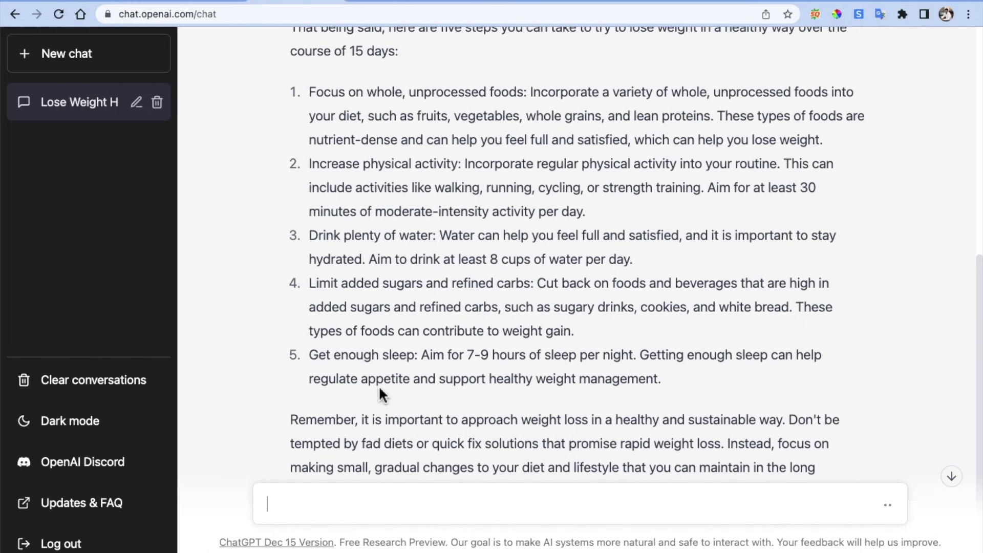
scroll(379, 385, down, 3)
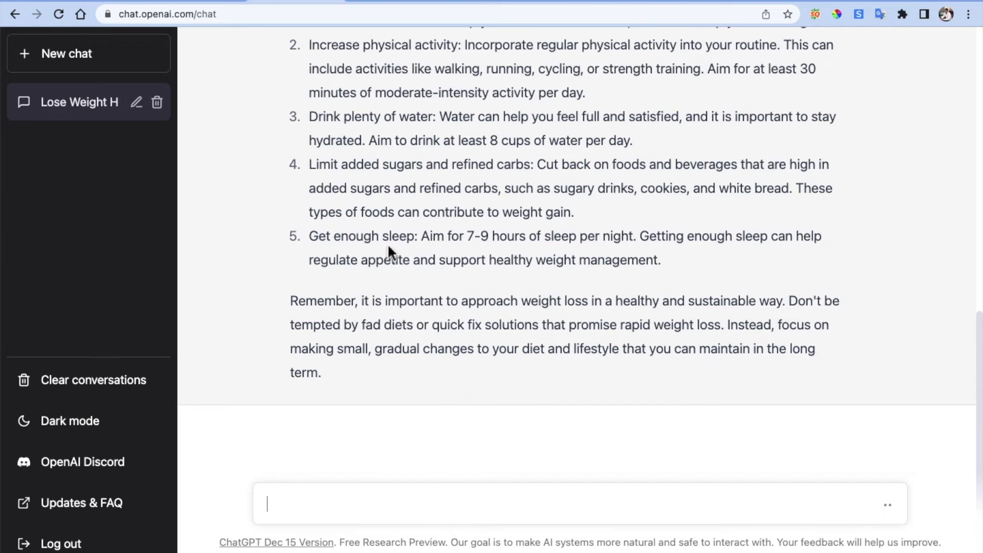
key(super+v)
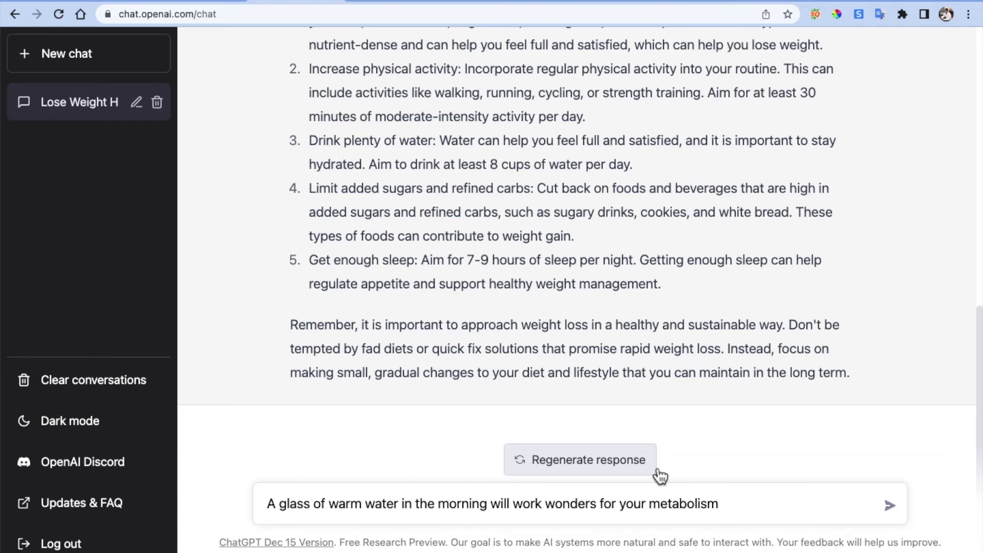
click(891, 507)
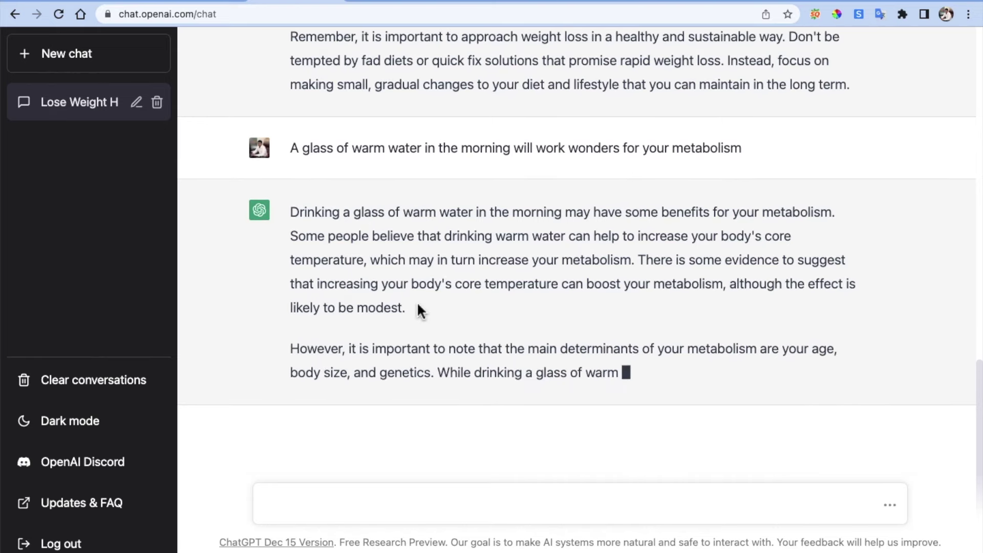
Copy ChatGPT's full warm-water answer and paste it on a new line under the matching heading in Pages.
drag(295, 145, 457, 398)
key(super+c)
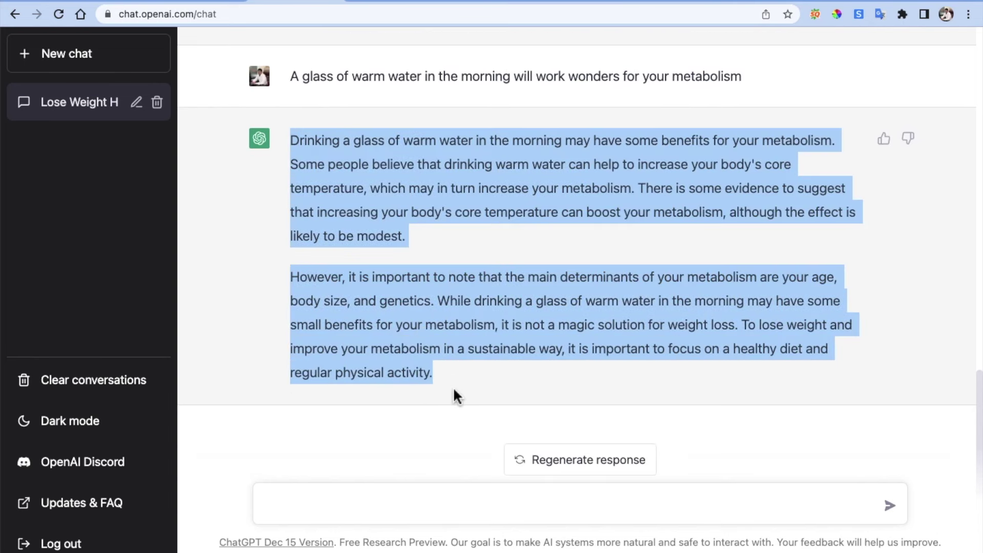
key(super+Tab)
click(224, 275)
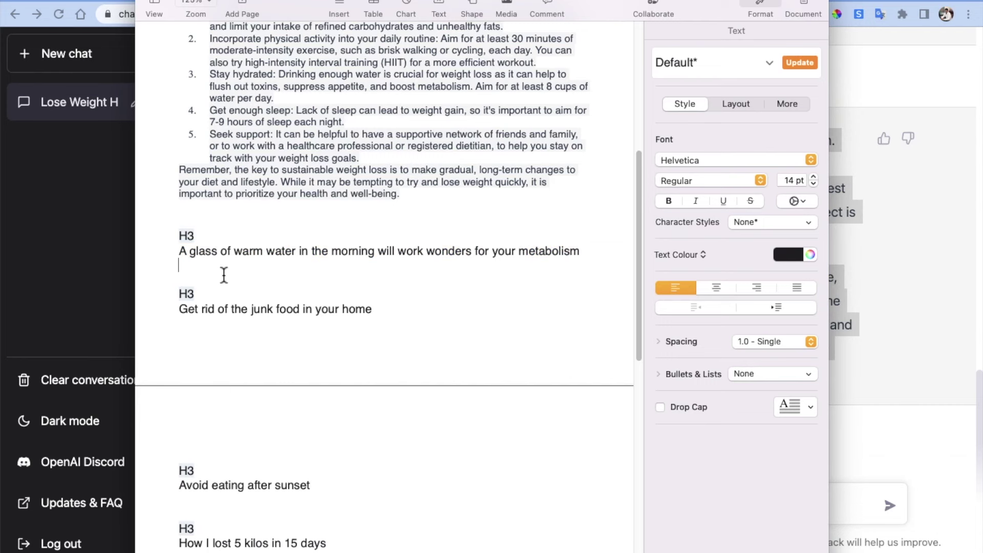
key(Return)
key(super+v)
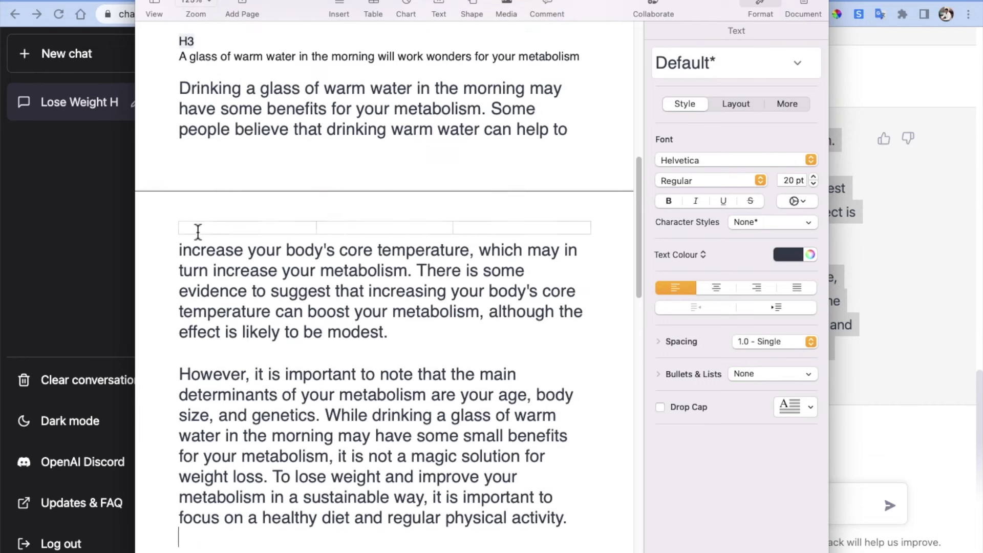
Reduce the font size of the pasted warm-water paragraphs to 15 pt.
click(179, 90)
drag(180, 90, 572, 518)
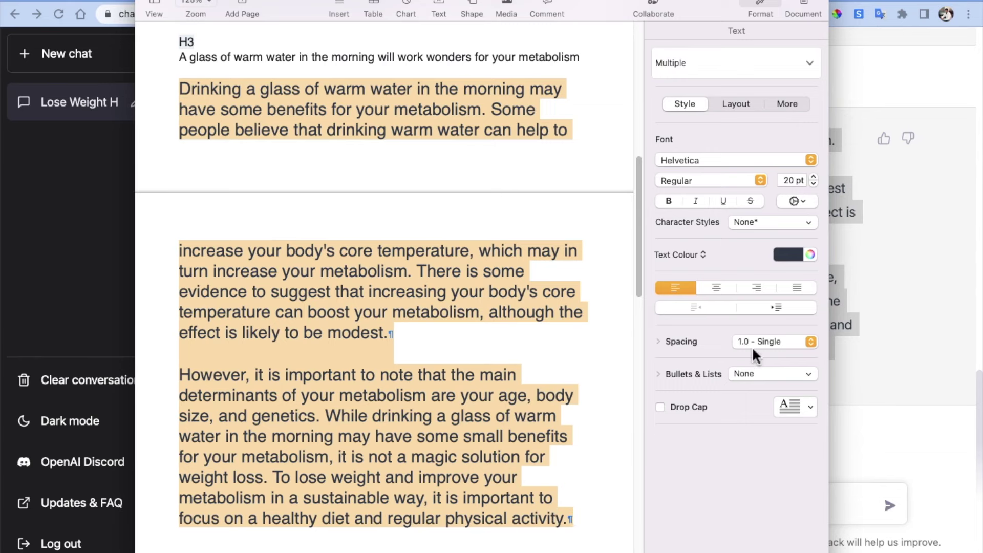
click(813, 183)
click(813, 183)
click(813, 184)
click(814, 184)
click(813, 184)
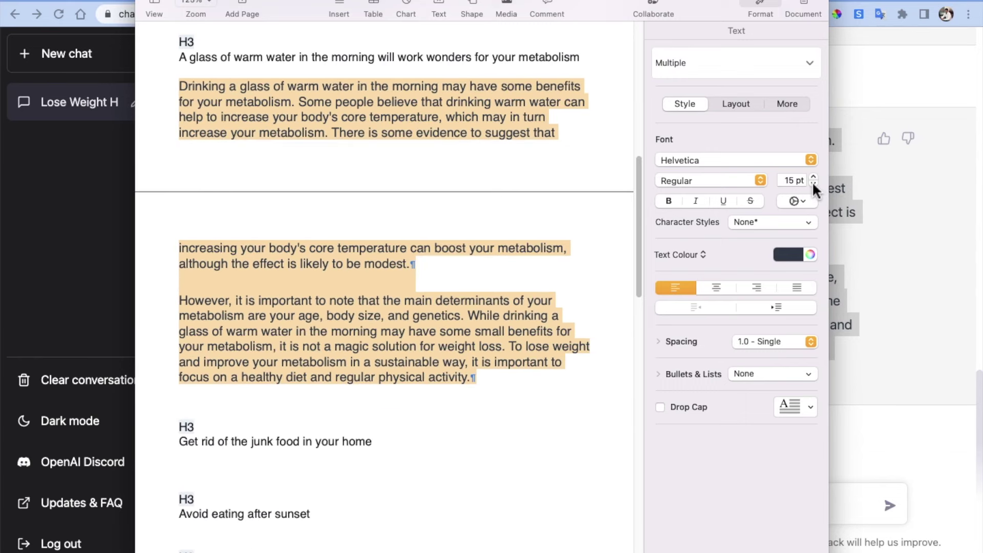
Delete the H3 labels above the "Get rid of the junk food in your home" and "A glass of warm water" headings.
scroll(379, 202, up, 2)
scroll(379, 202, down, 4)
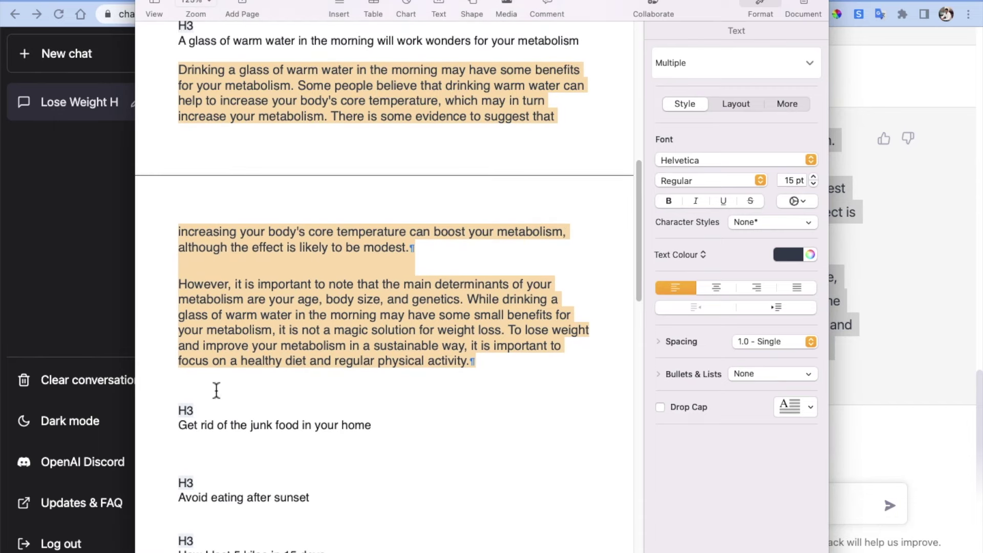
click(203, 413)
key(BackSpace)
key(BackSpace)
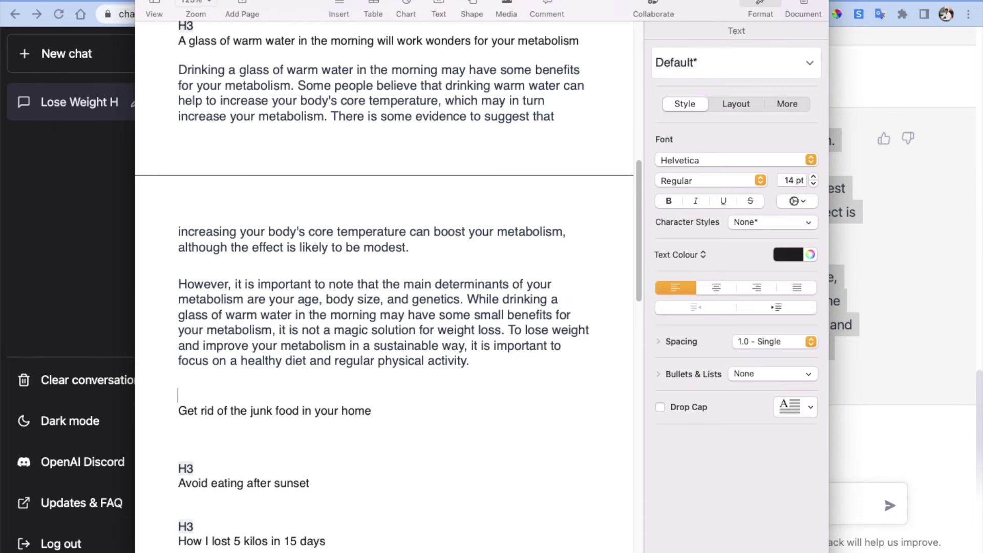
scroll(205, 173, up, 5)
click(196, 193)
key(BackSpace)
key(BackSpace)
Make the "A glass of warm water in the morning will work wonders for your metabolism" heading bold.
click(237, 205)
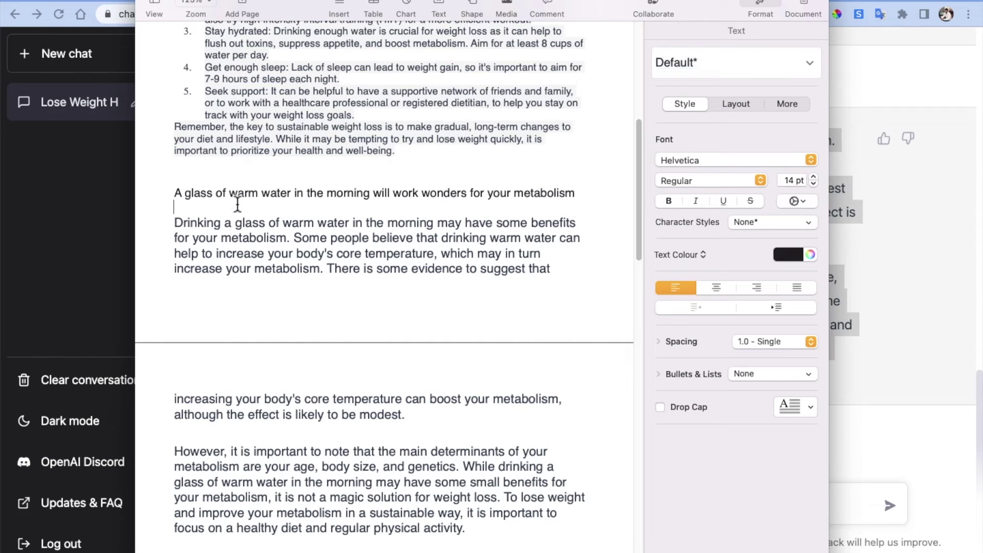
triple_click(238, 194)
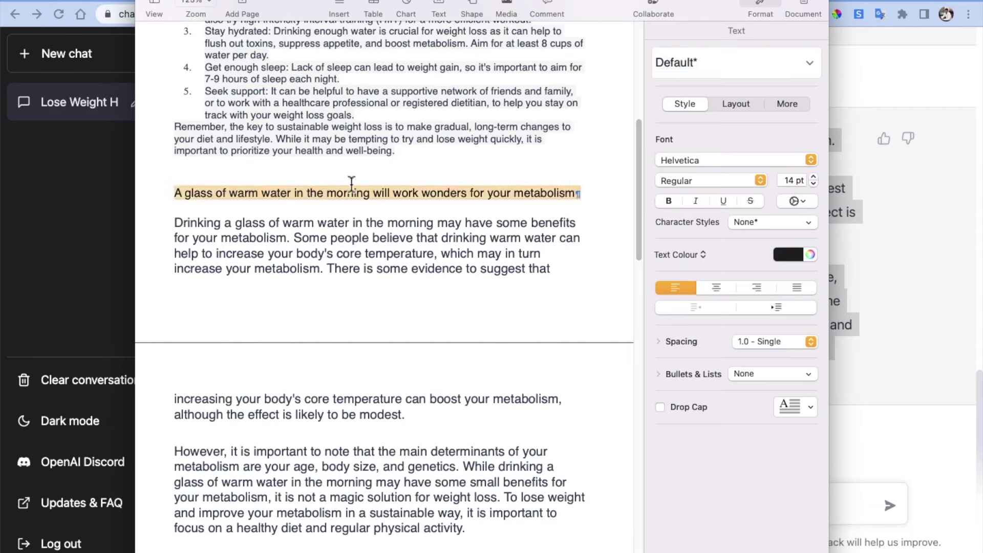
click(663, 200)
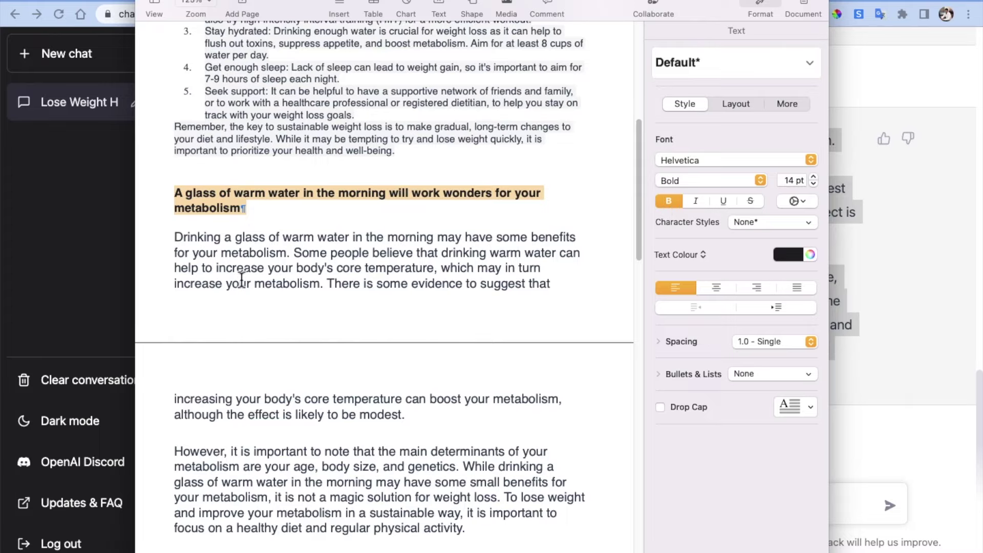
Review the assembled article in Pages from its title through the filled sections.
scroll(240, 281, up, 10)
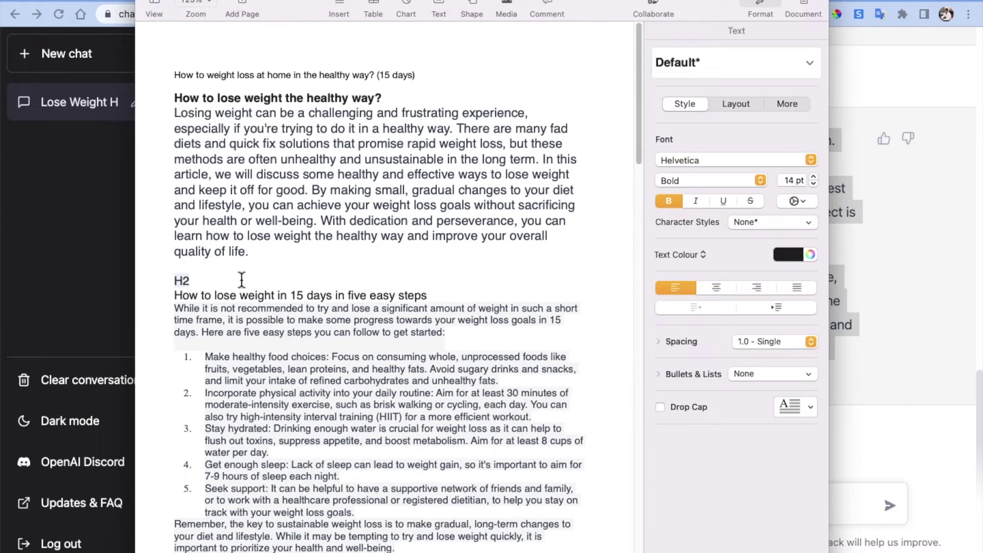
scroll(242, 280, down, 15)
scroll(242, 280, up, 10)
scroll(242, 281, up, 10)
scroll(241, 280, down, 8)
scroll(242, 281, up, 5)
scroll(242, 280, down, 1)
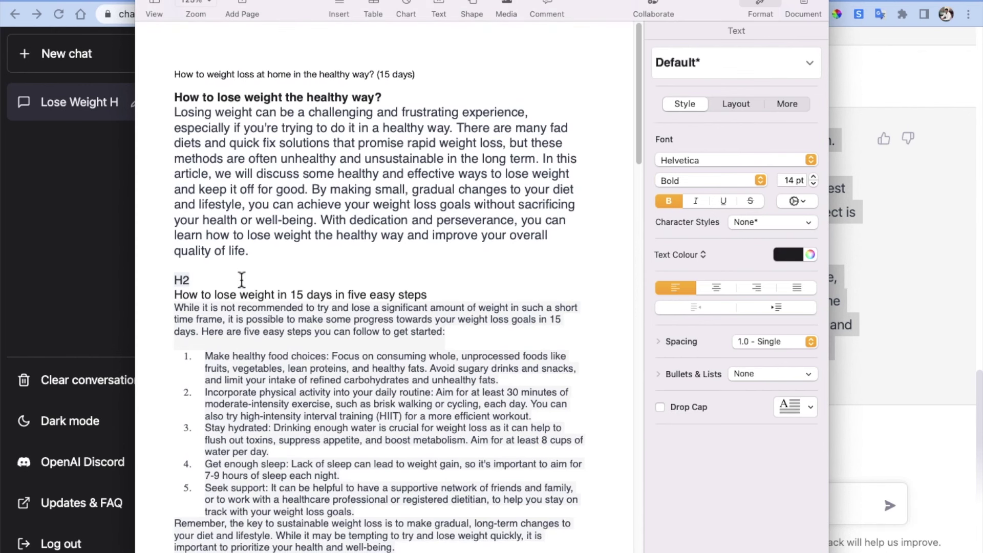
Switch to Chrome, open medium.com in a new tab, and view the site's traffic analytics with the SEO extension.
key(super+Tab)
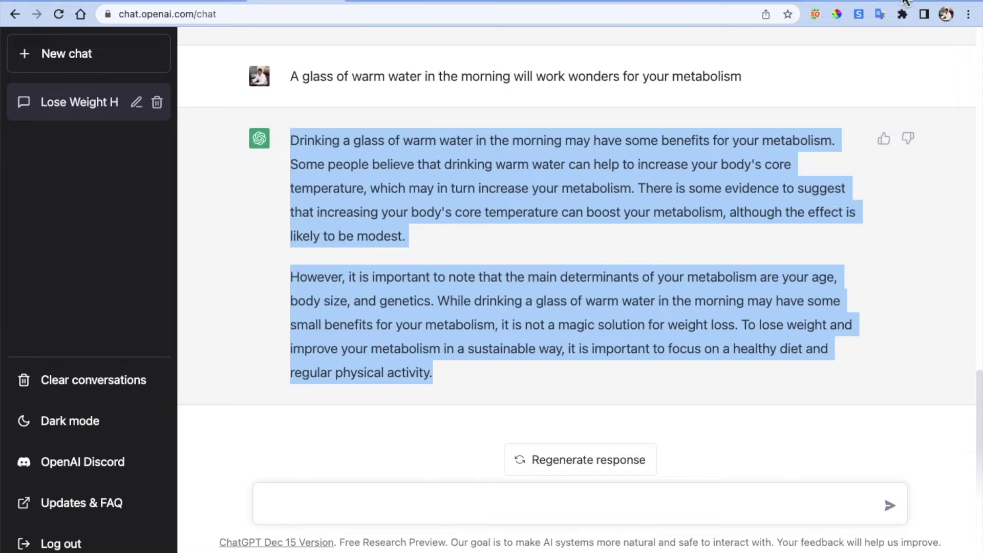
key(super+t)
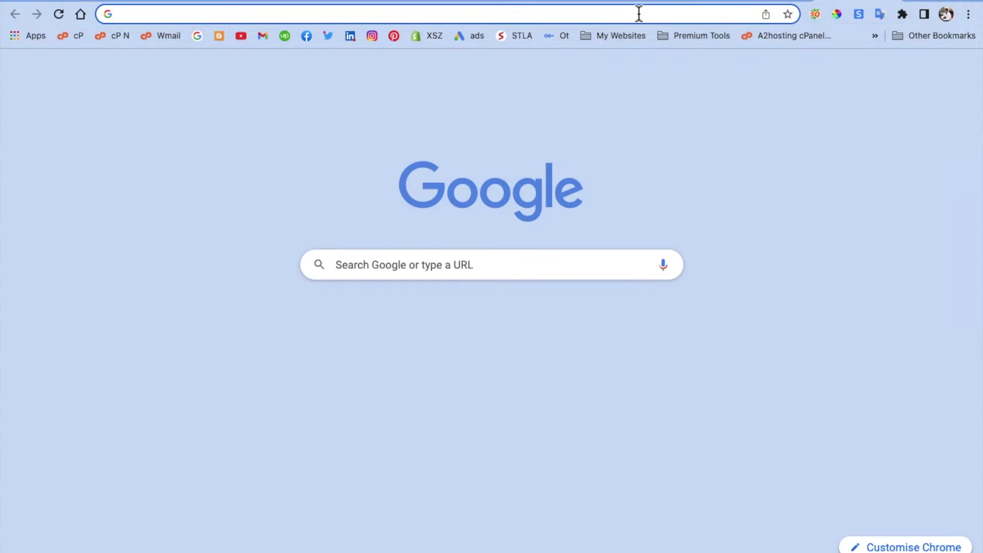
text(medium.com)
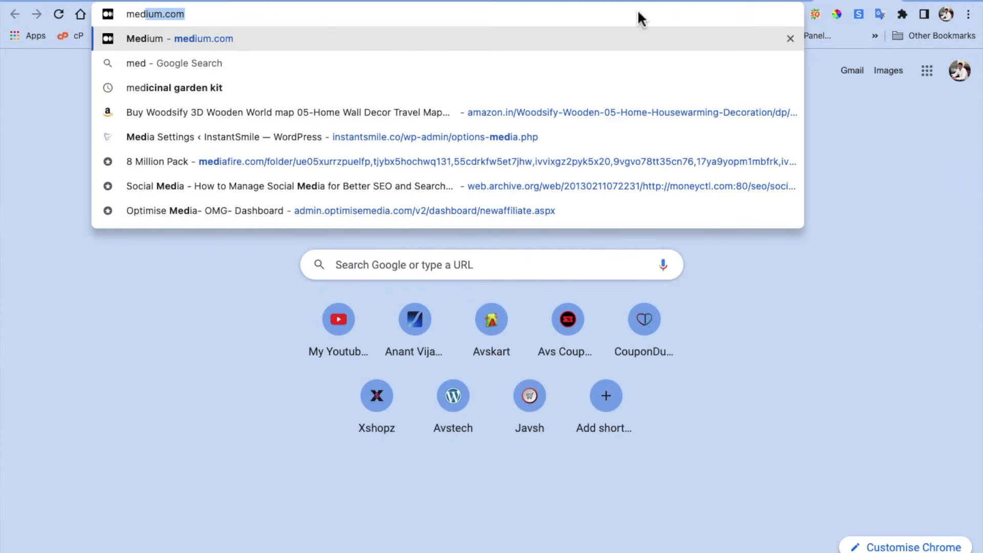
key(Return)
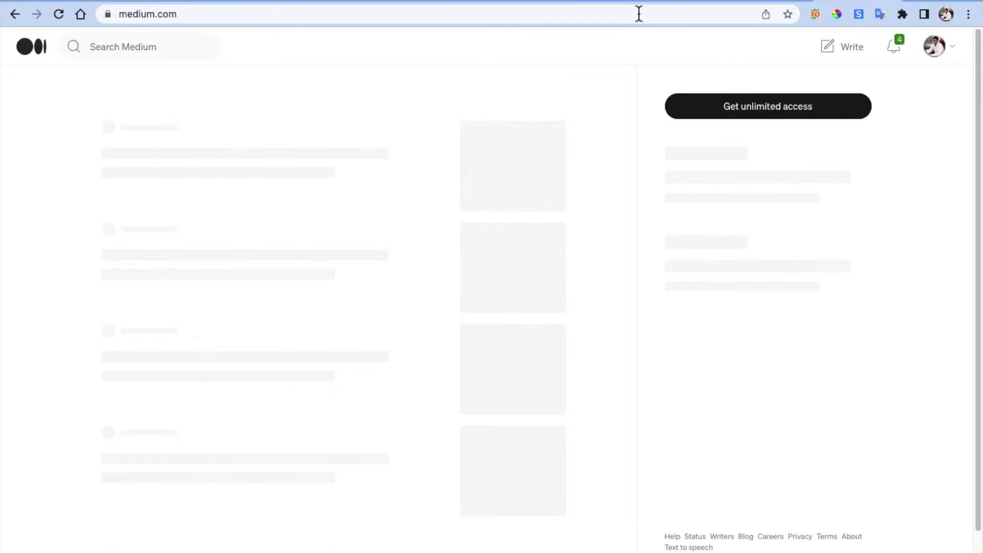
click(815, 15)
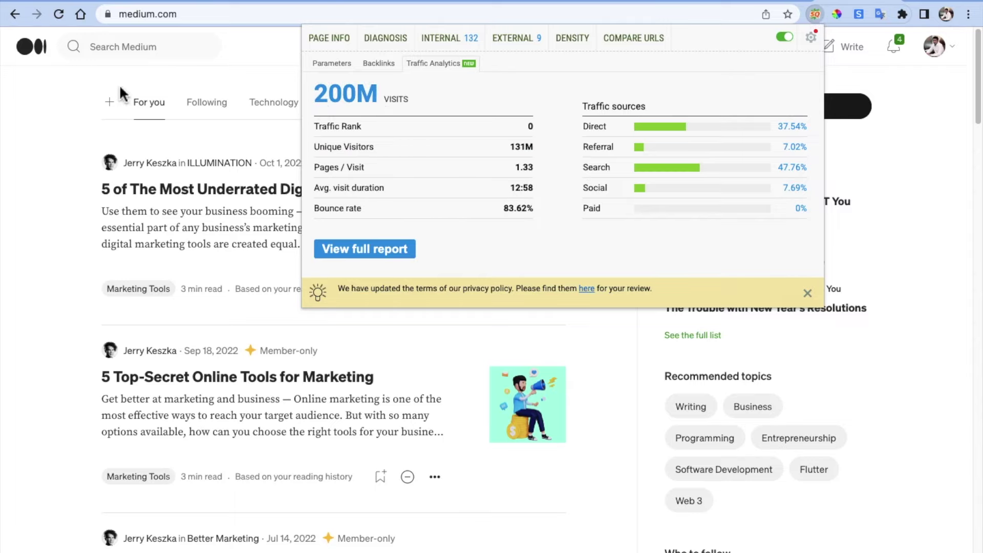
click(52, 177)
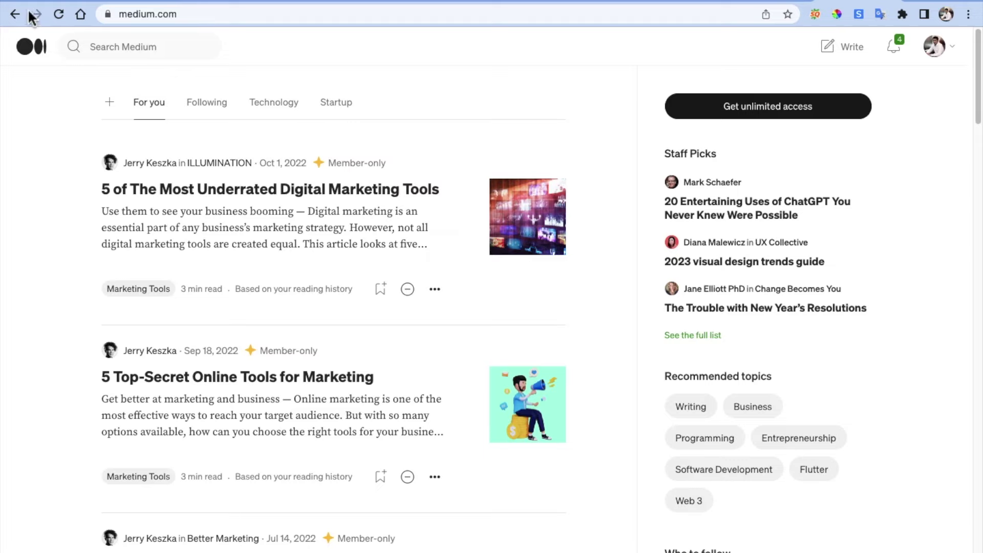
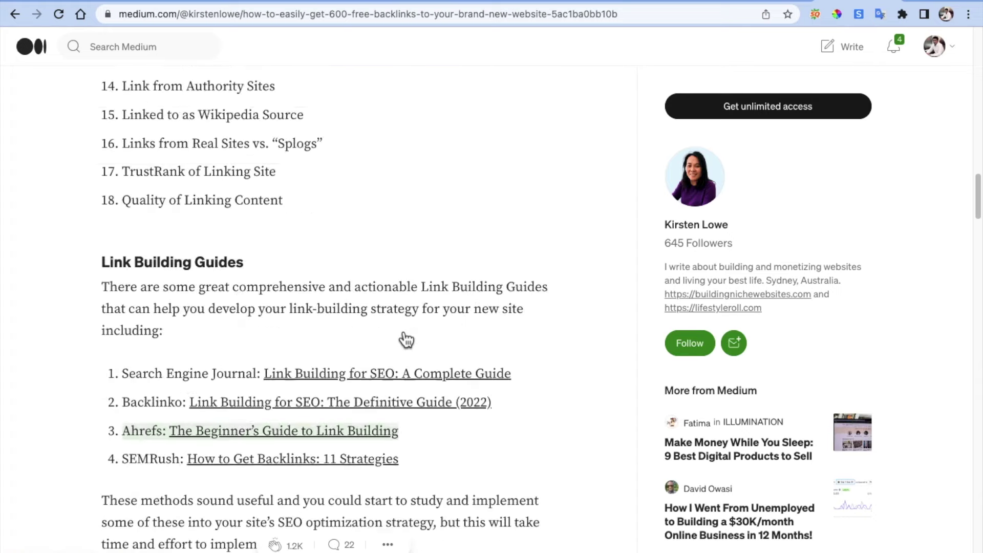
Start a new blank story on Medium from the backlinks article page.
scroll(402, 335, up, 9)
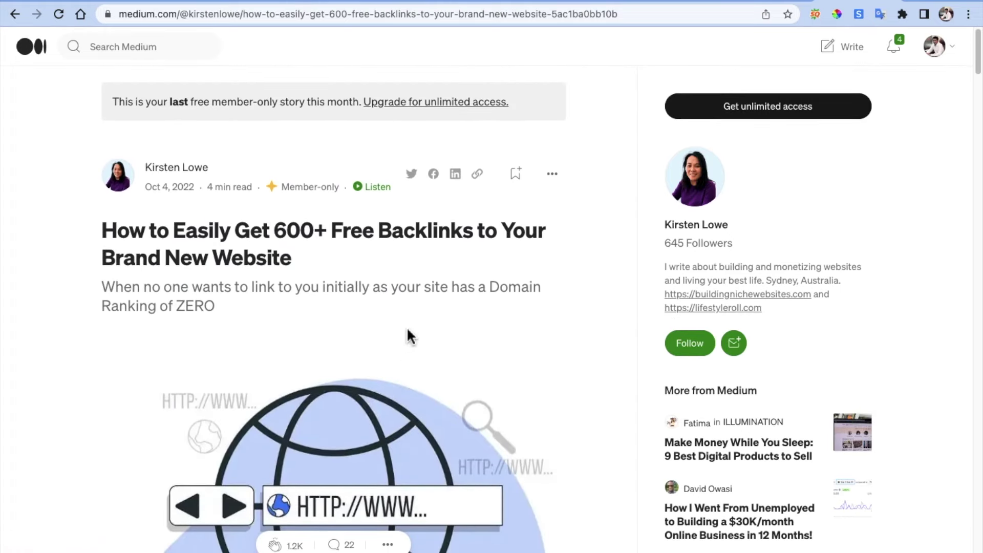
click(850, 51)
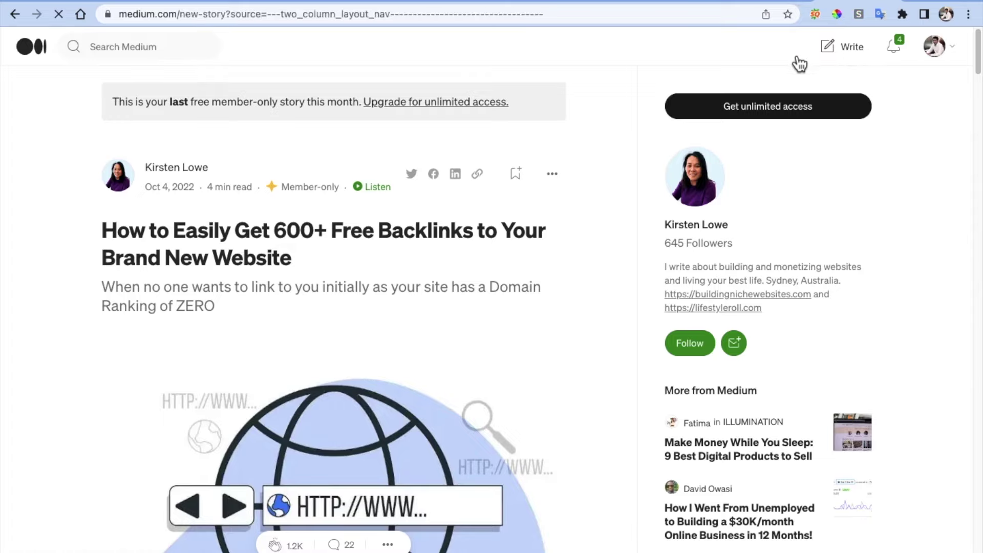
click(310, 173)
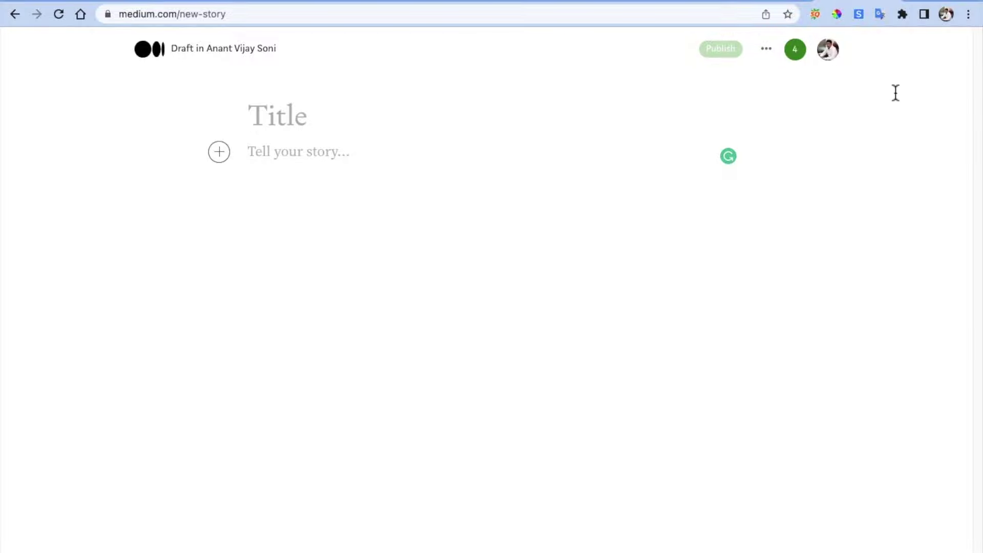
Open the signed-in account's own Medium profile page in a new tab.
click(833, 53)
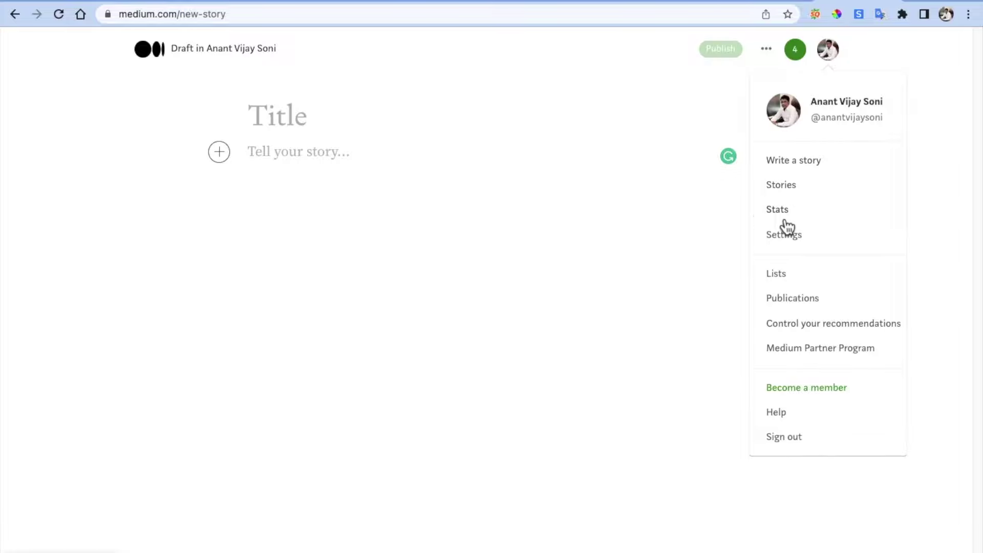
right_click(838, 119)
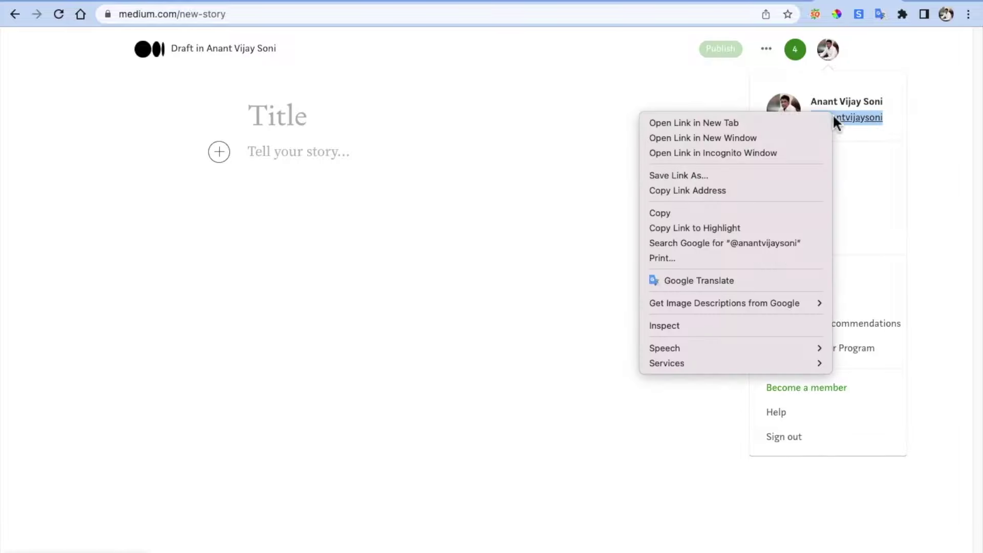
click(802, 127)
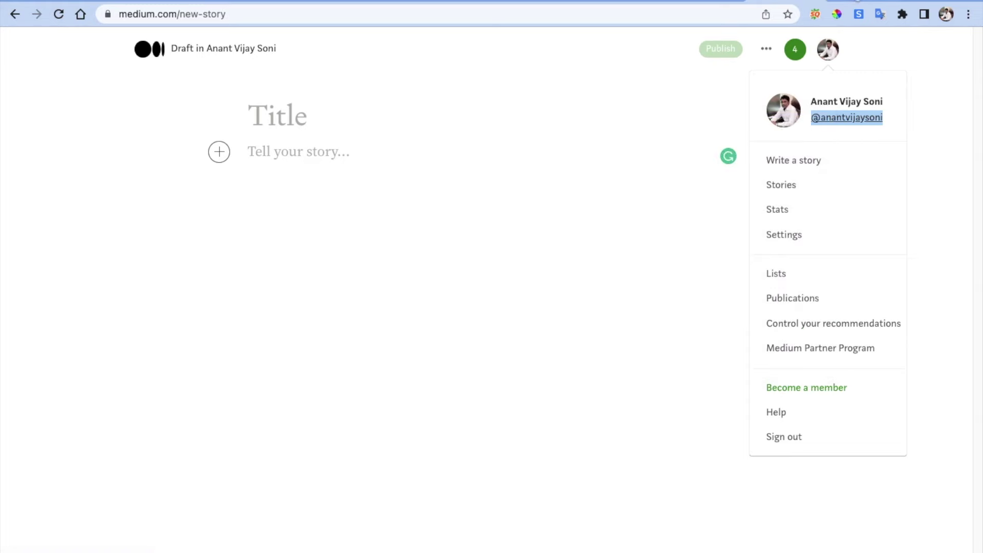
click(846, 118)
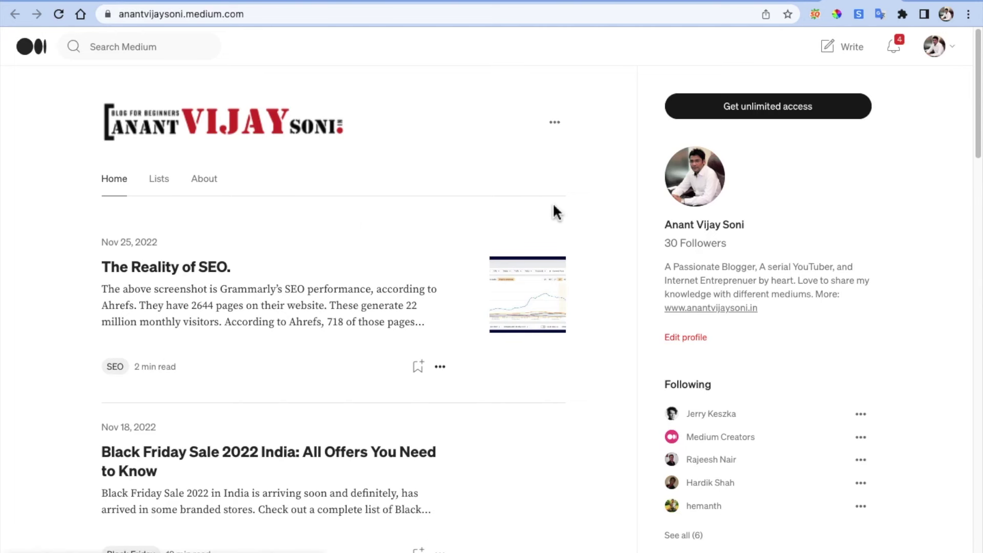
Look through the published stories on the Medium profile page, from the newest back to the 2021 posts.
scroll(613, 258, down, 20)
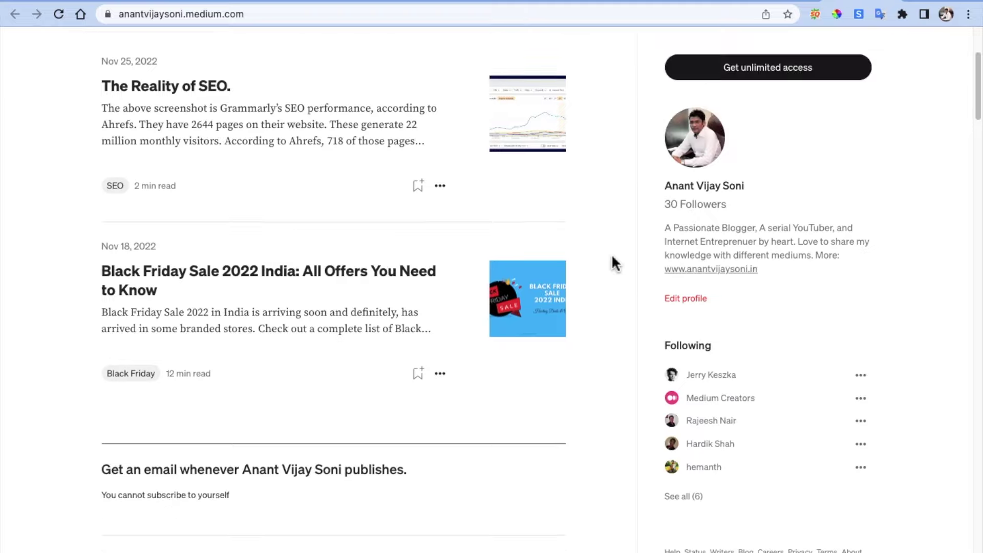
scroll(613, 256, up, 20)
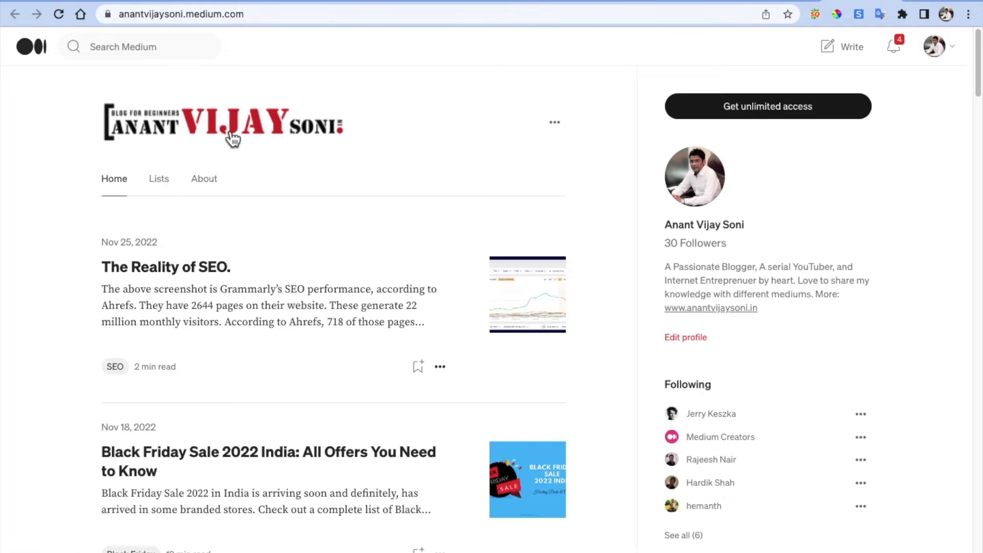
scroll(249, 383, down, 20)
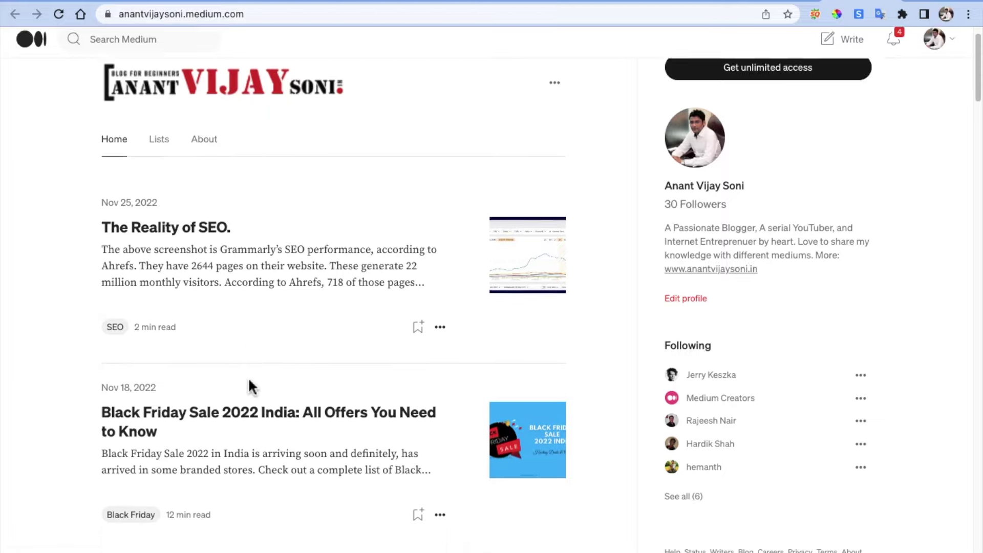
scroll(250, 382, down, 20)
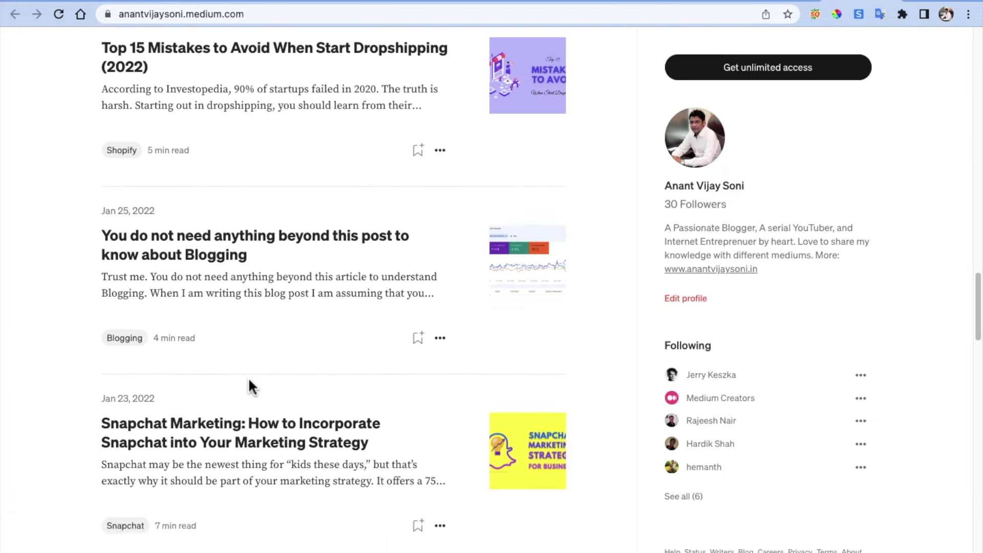
scroll(255, 390, down, 1)
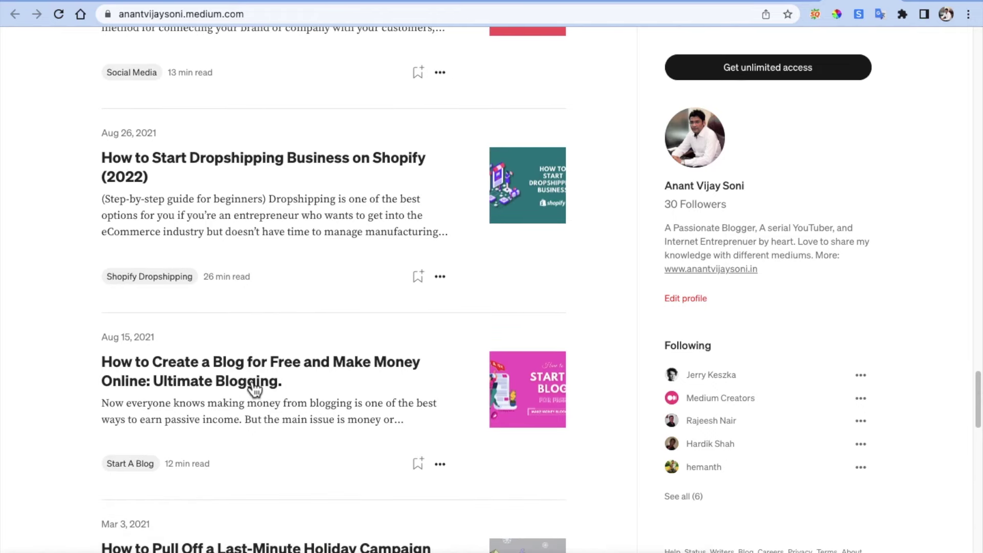
scroll(255, 390, up, 20)
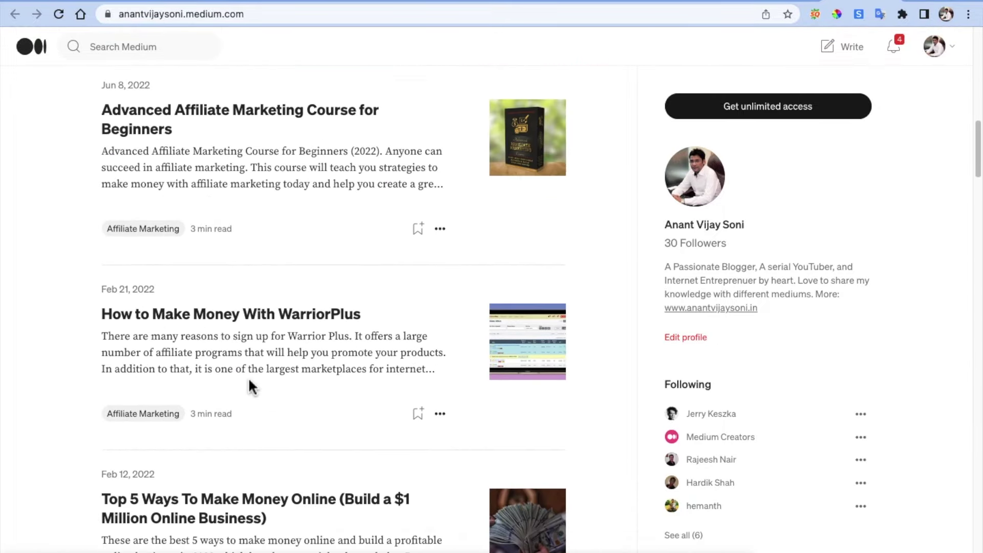
scroll(250, 381, up, 10)
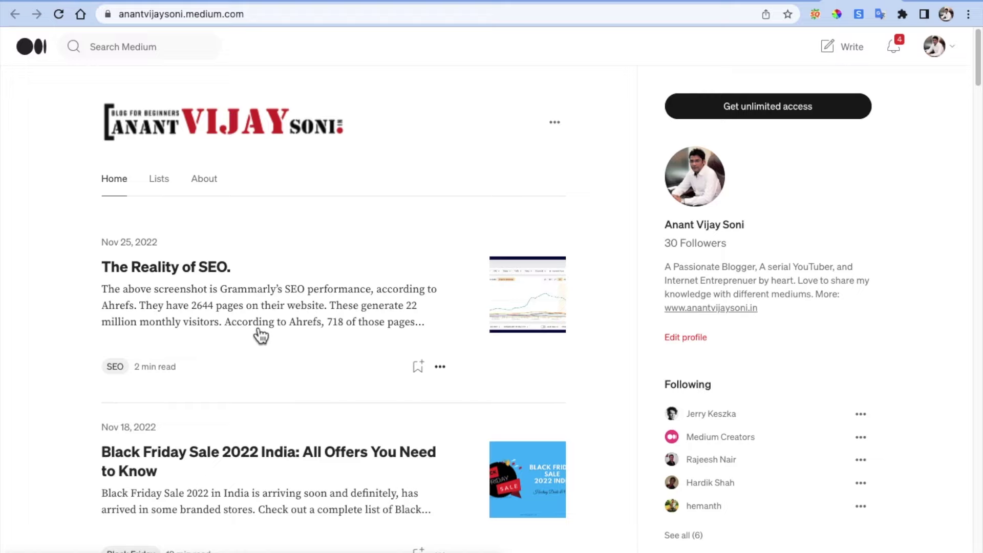
scroll(259, 333, down, 10)
scroll(259, 332, down, 1)
scroll(259, 333, up, 12)
scroll(259, 333, down, 1)
scroll(259, 332, up, 1)
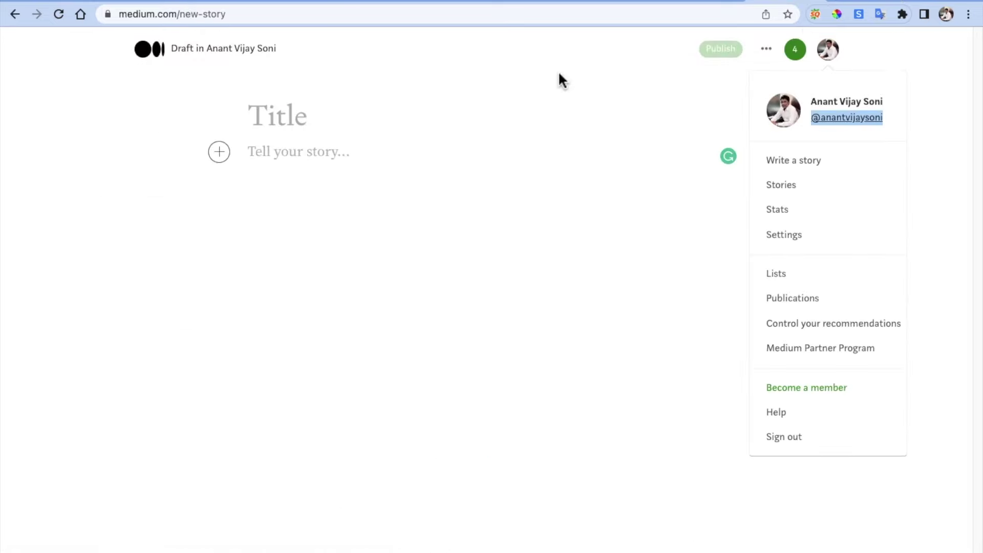
Copy the article title "How to weight loss at home in the healthy way? (15 days)" from Pages into the Medium draft's title.
click(376, 108)
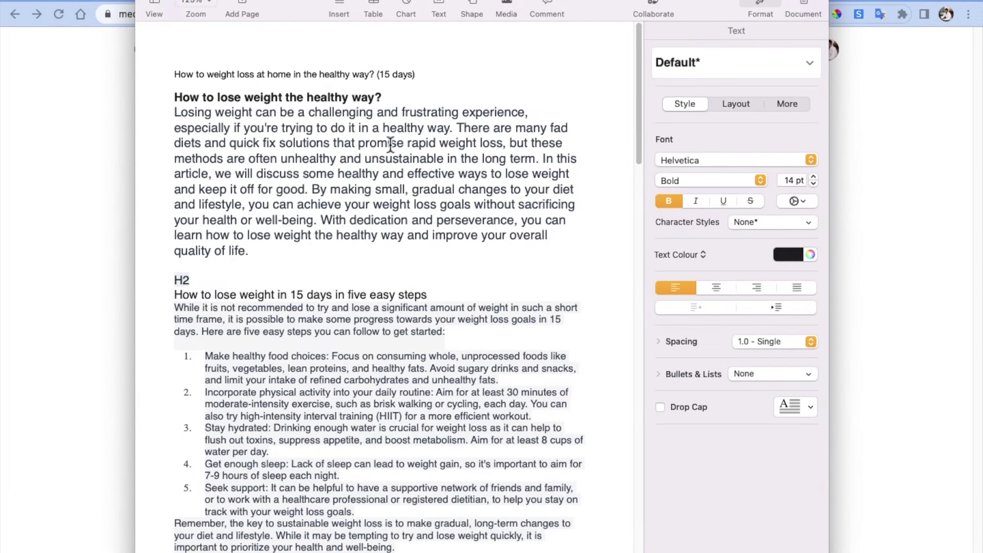
scroll(390, 145, up, 1)
scroll(390, 145, down, 1)
triple_click(315, 74)
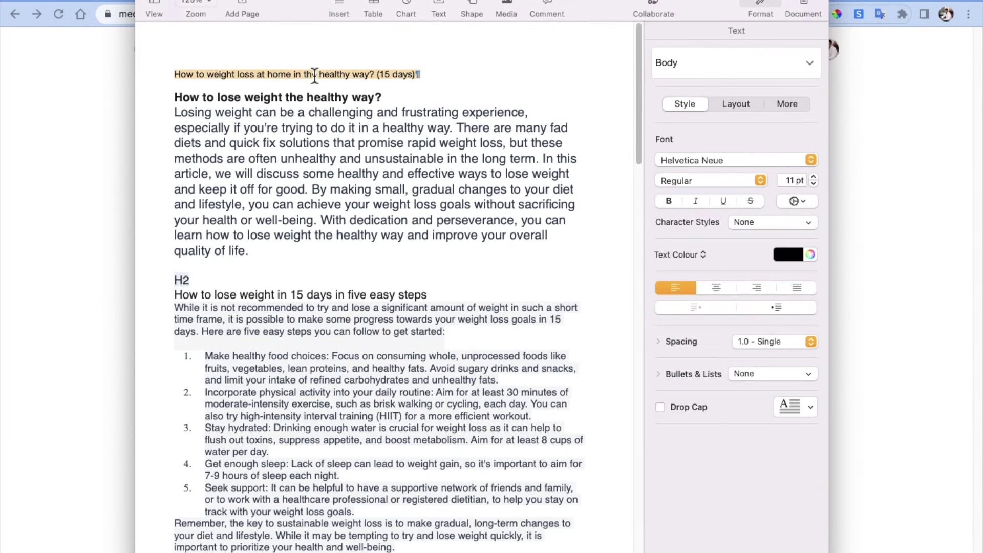
key(super+c)
key(super+Tab)
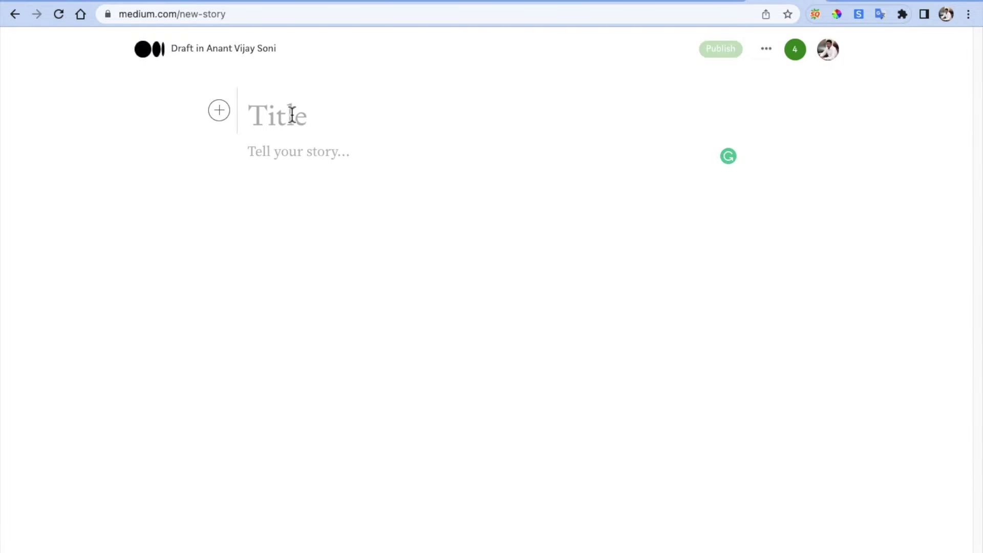
key(super+v)
Copy the Pages article text from the introduction through the warm water section into the Medium draft's body.
click(297, 188)
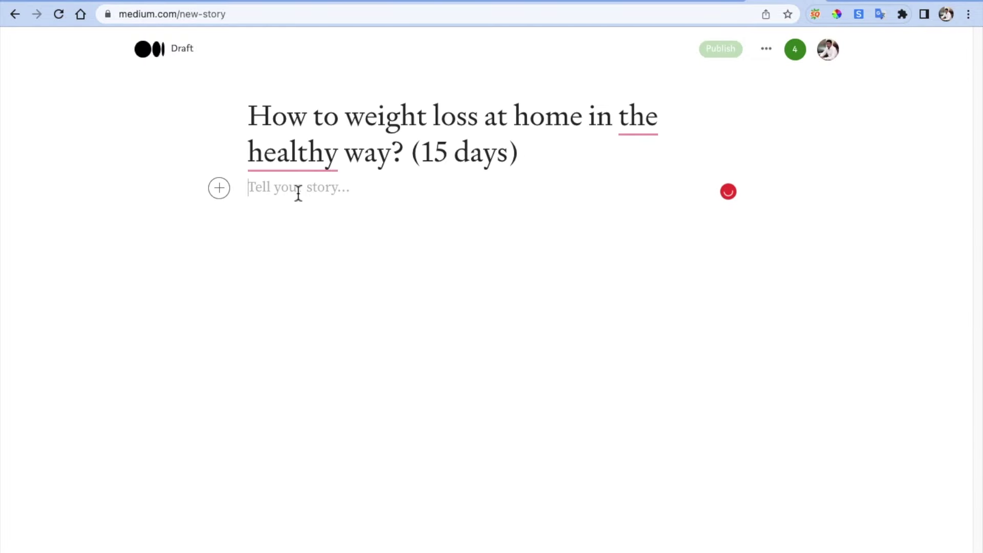
key(super+Tab)
mouse_move(174, 97)
mouse_down()
mouse_move(274, 312)
mouse_move(331, 549)
mouse_move(378, 204)
mouse_move(470, 169)
mouse_move(482, 146)
mouse_up()
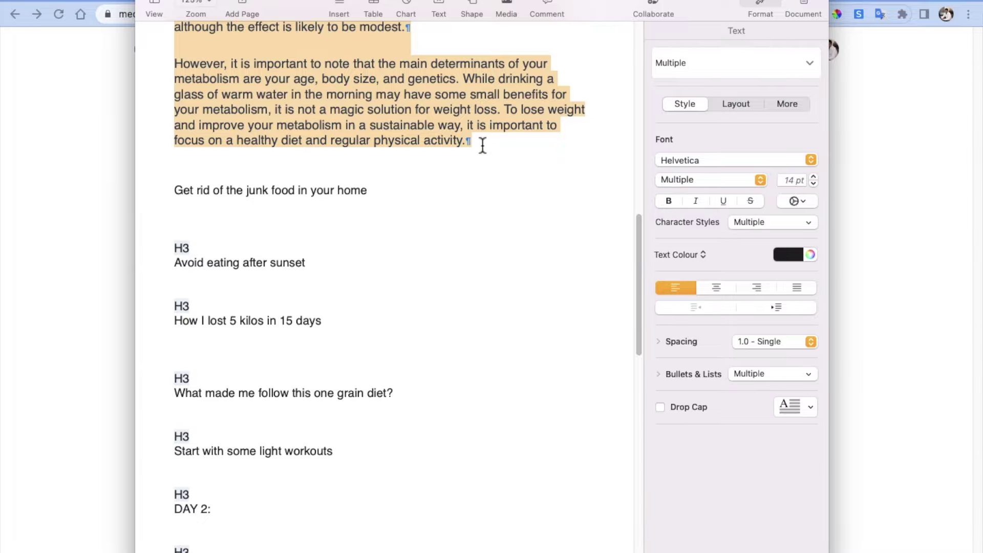
key(super+Tab)
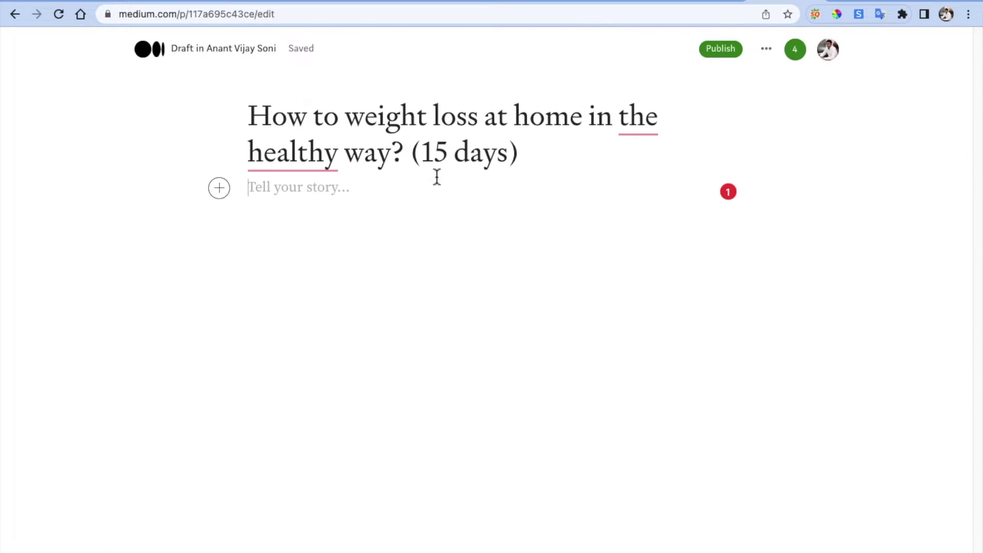
click(299, 191)
key(super+v)
scroll(325, 322, up, 20)
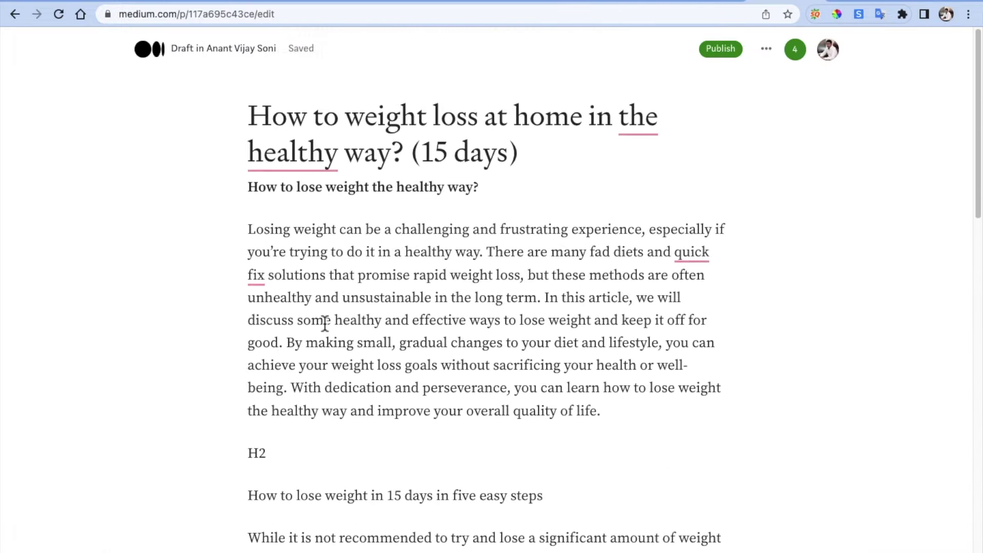
Remove the H2 label below the introduction and format "How to lose weight in 15 days in five easy steps" as a large heading.
scroll(325, 323, down, 10)
scroll(325, 323, up, 5)
scroll(325, 322, up, 1)
key(BackSpace)
key(BackSpace)
key(BackSpace)
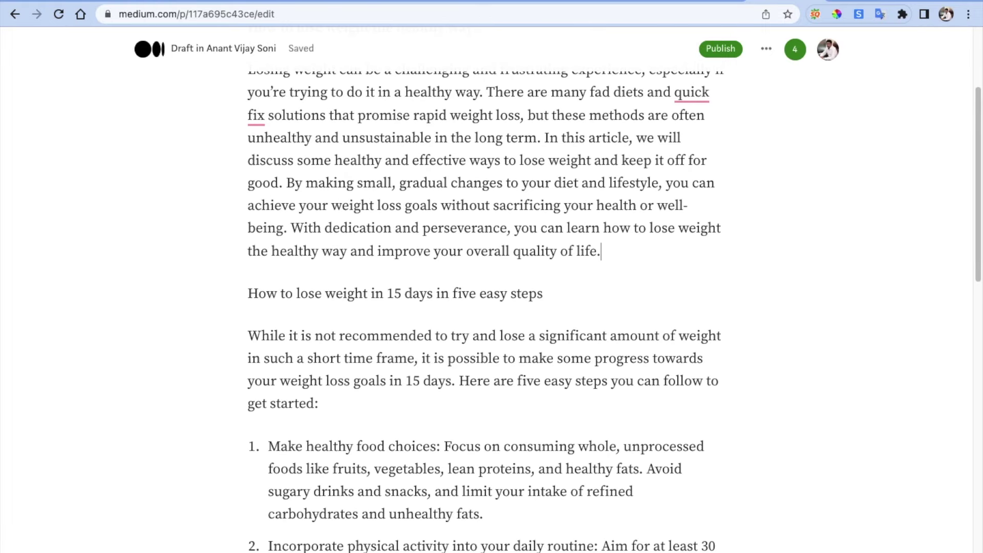
scroll(264, 283, down, 1)
triple_click(287, 281)
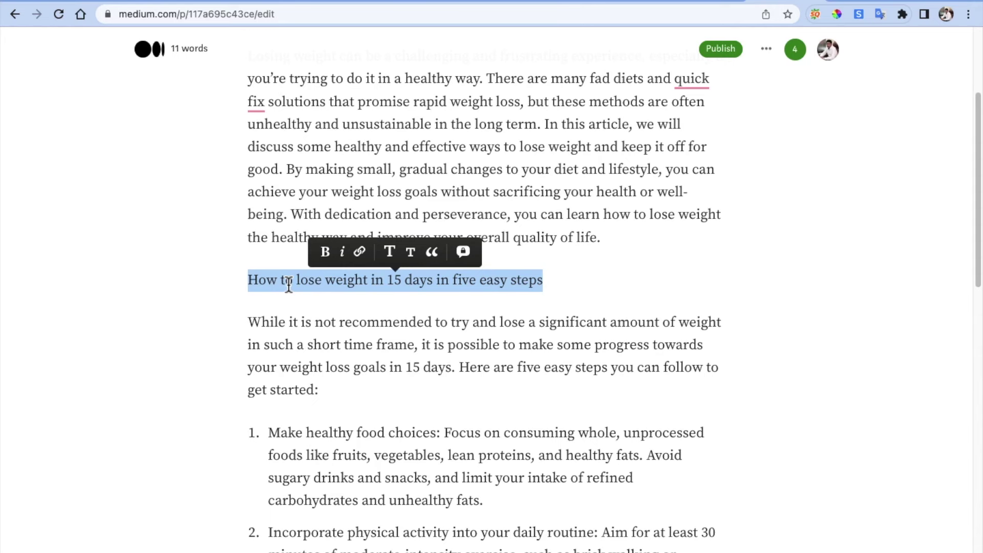
click(389, 252)
click(323, 302)
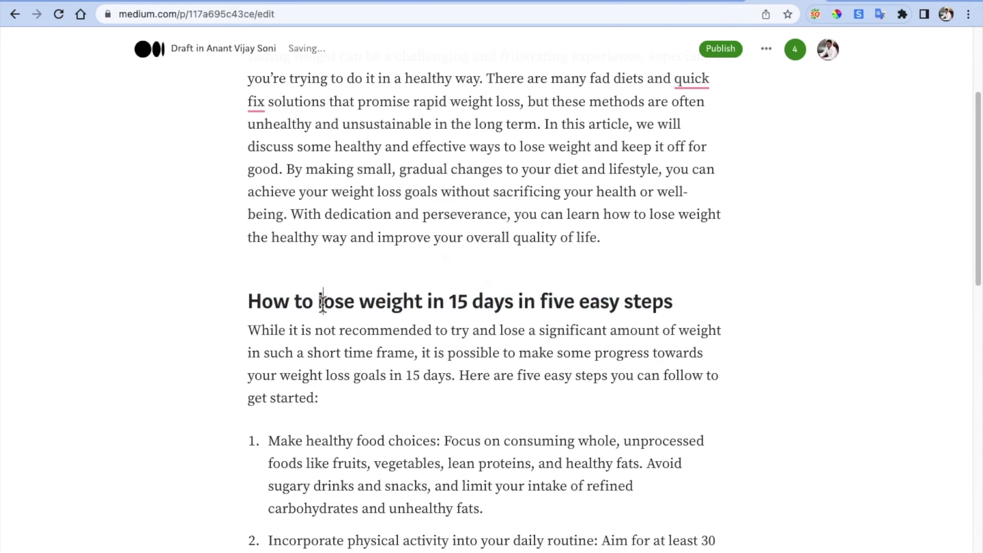
Format the line "A glass of warm water in the morning will work wonders for your metabolism" as a small heading.
scroll(323, 303, down, 12)
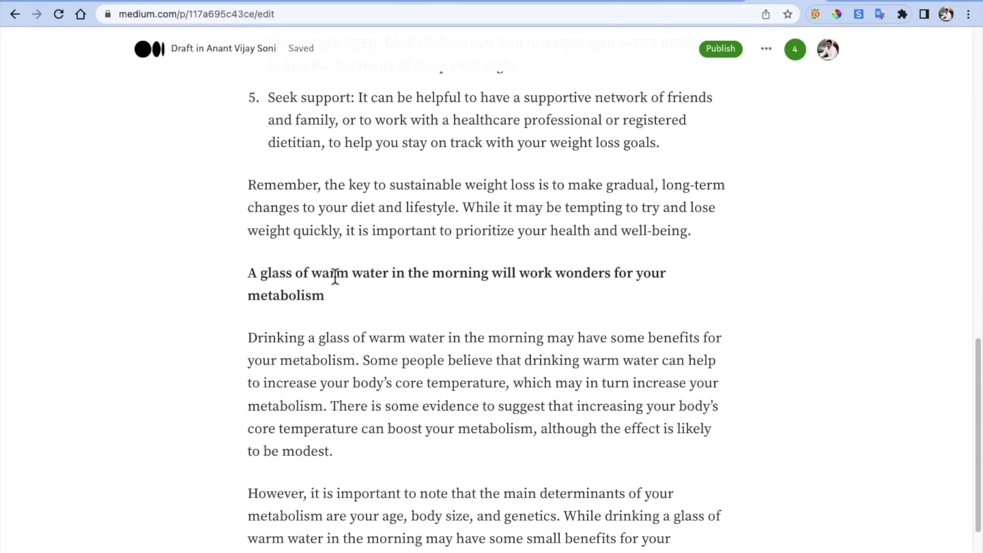
triple_click(336, 277)
click(469, 245)
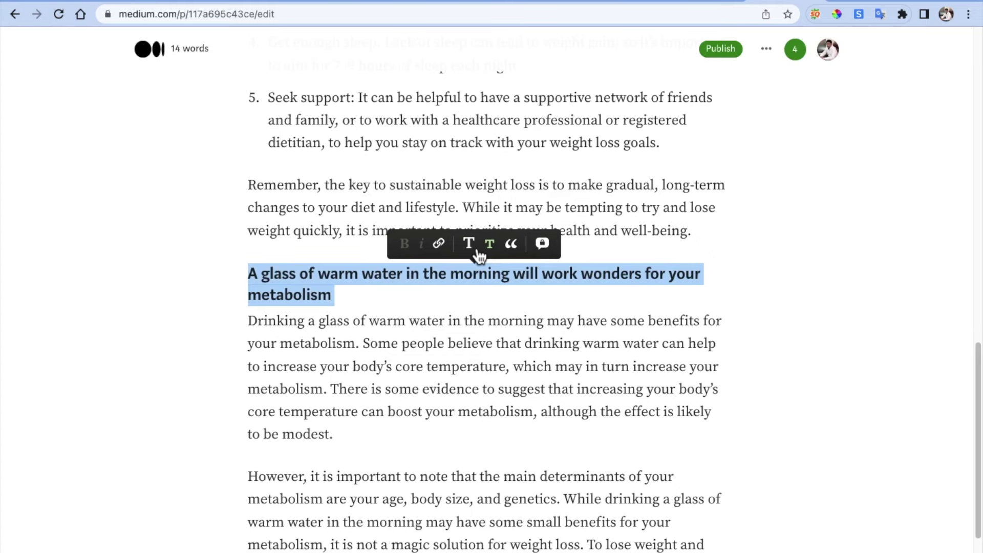
click(345, 273)
scroll(345, 272, down, 1)
scroll(345, 272, up, 3)
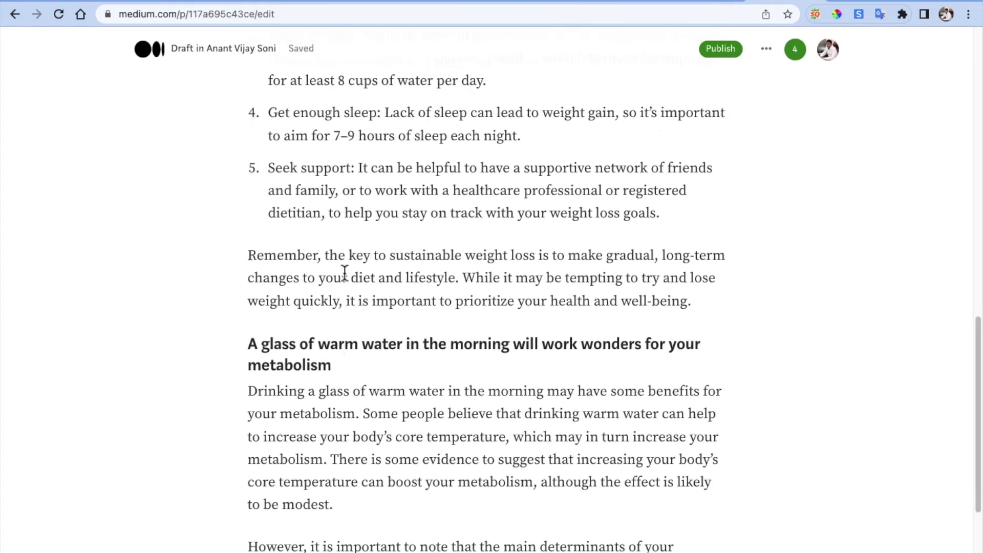
Bold the lead phrases of the first three numbered steps: healthy food choices, physical activity and stay hydrated.
scroll(344, 272, up, 8)
drag(443, 286, 270, 281)
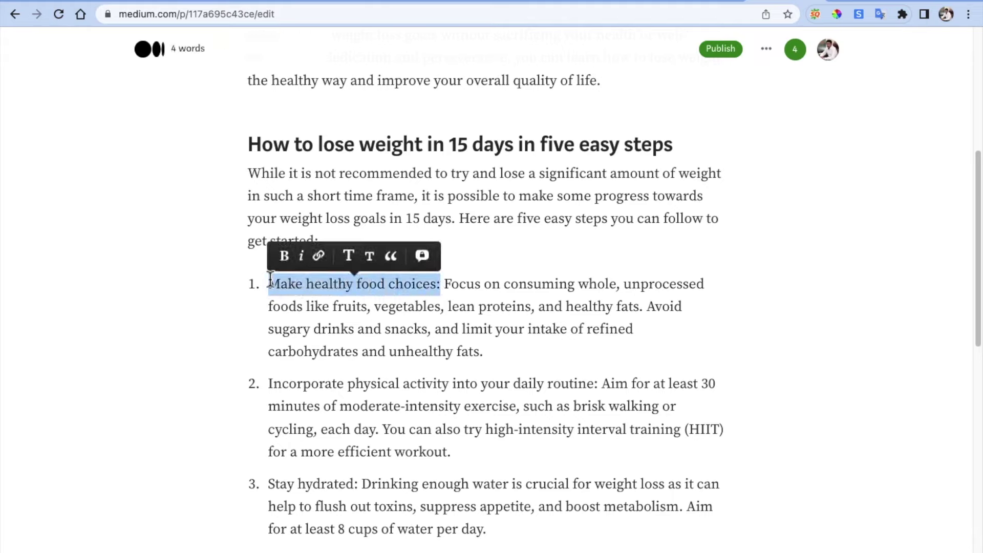
click(285, 259)
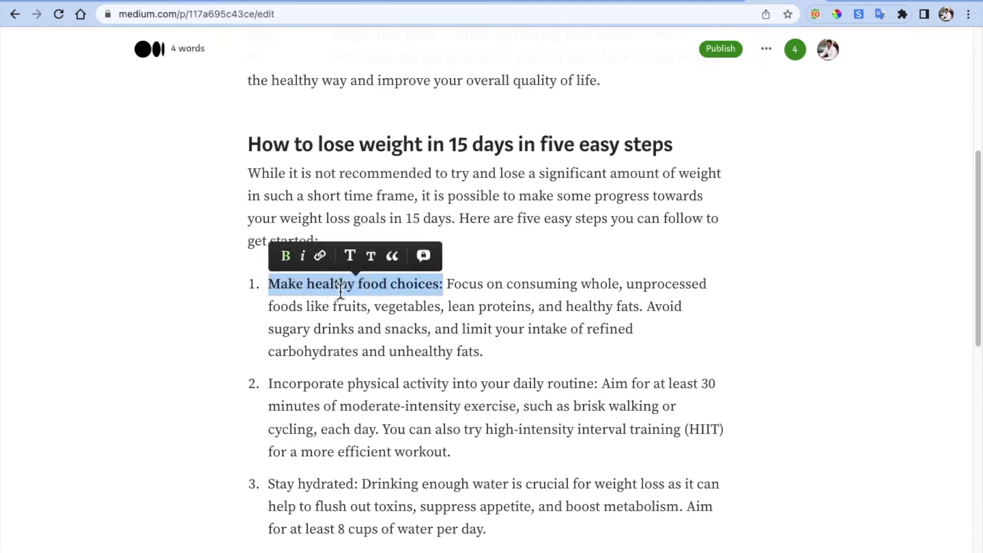
click(371, 258)
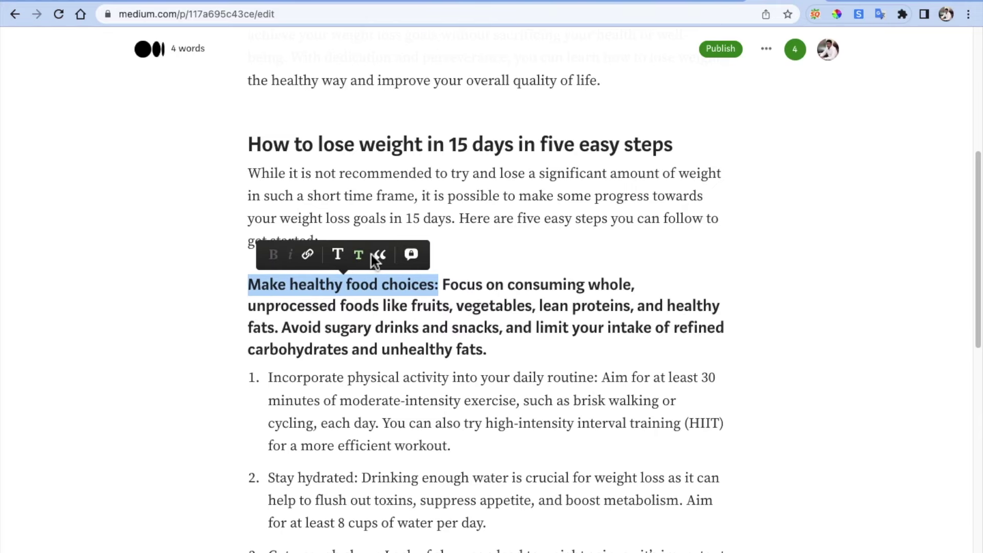
click(361, 259)
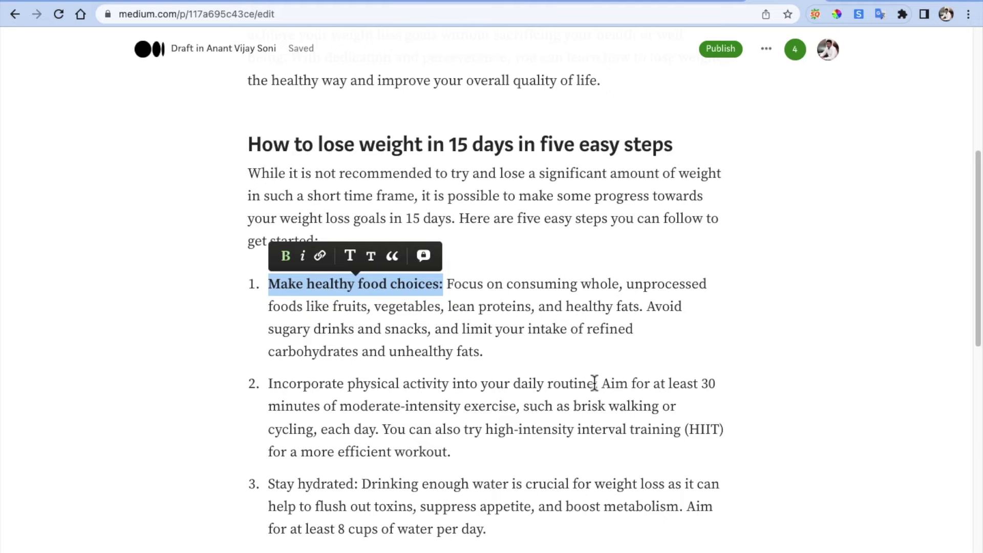
drag(598, 384, 211, 380)
click(365, 357)
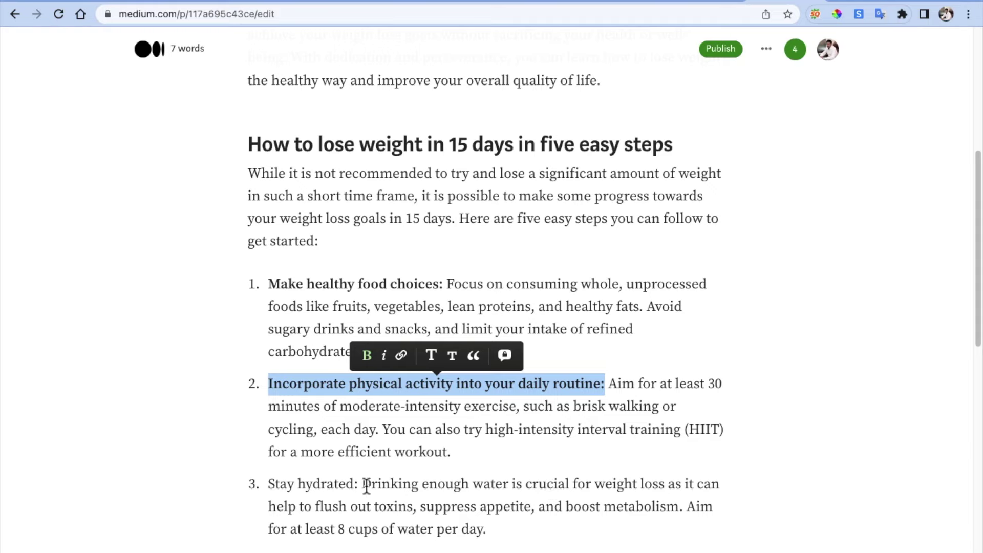
drag(358, 487, 267, 489)
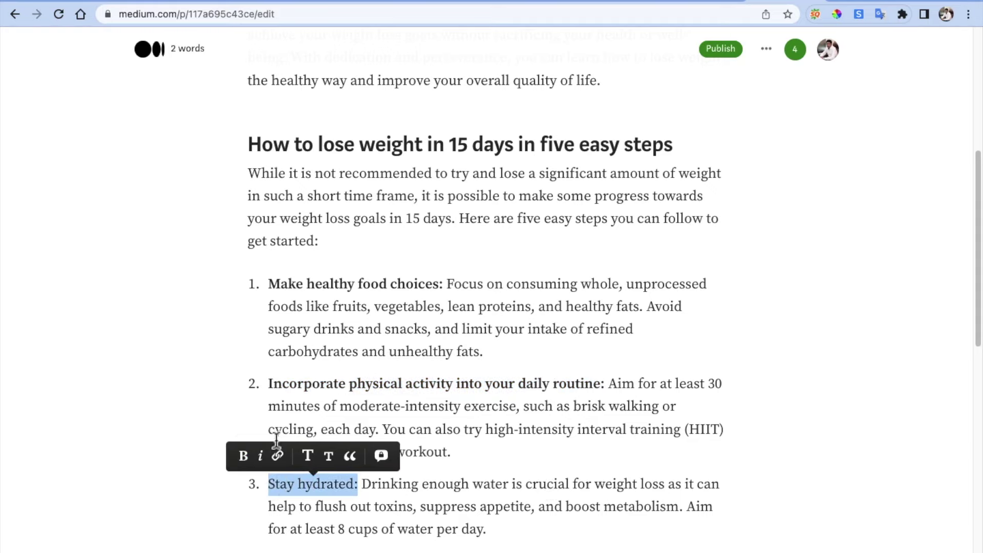
click(244, 456)
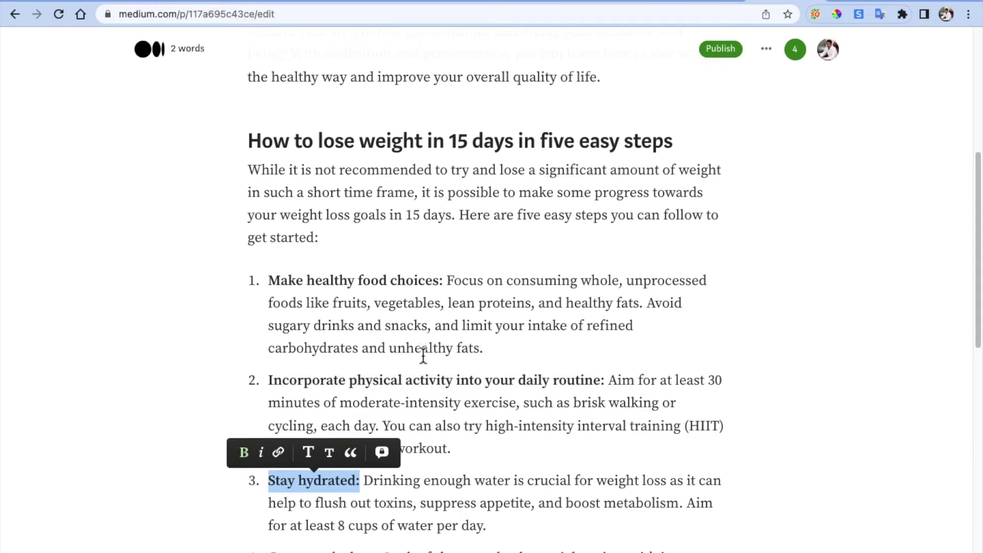
Replace "the" with "a" before "healthy way" in the draft's title.
scroll(423, 357, down, 7)
scroll(423, 357, up, 9)
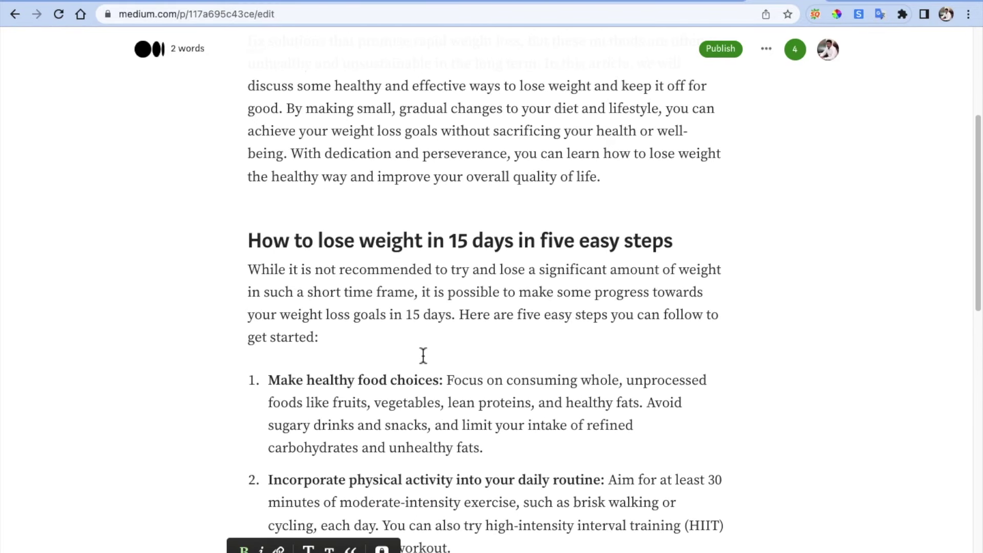
scroll(423, 356, up, 5)
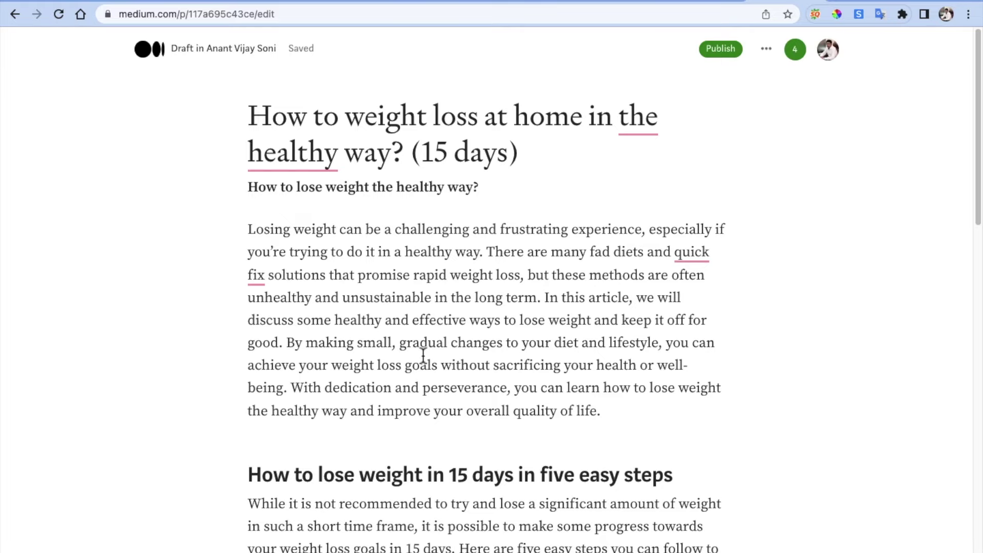
double_click(638, 117)
text(a)
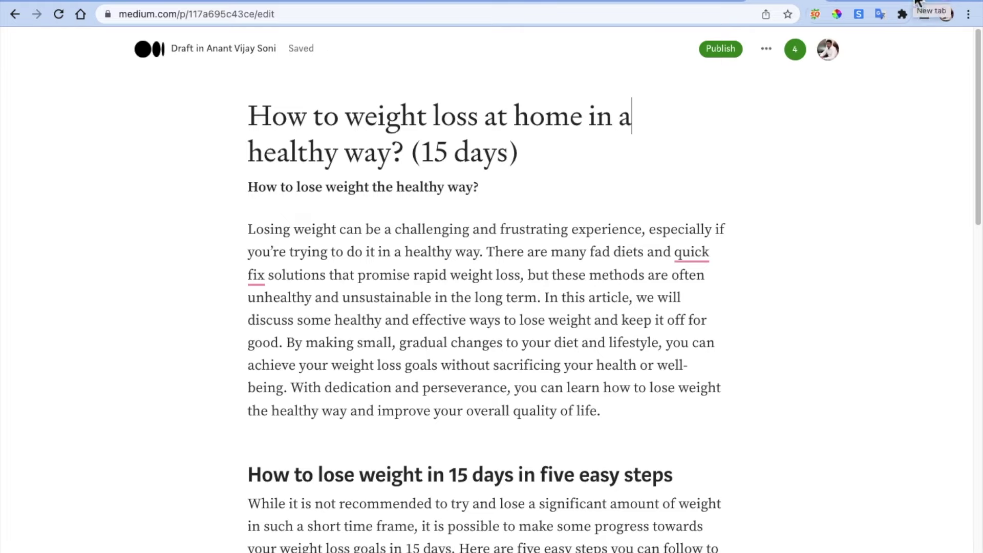
Open canva.com in a new browser tab and go to its templates gallery.
click(917, 2)
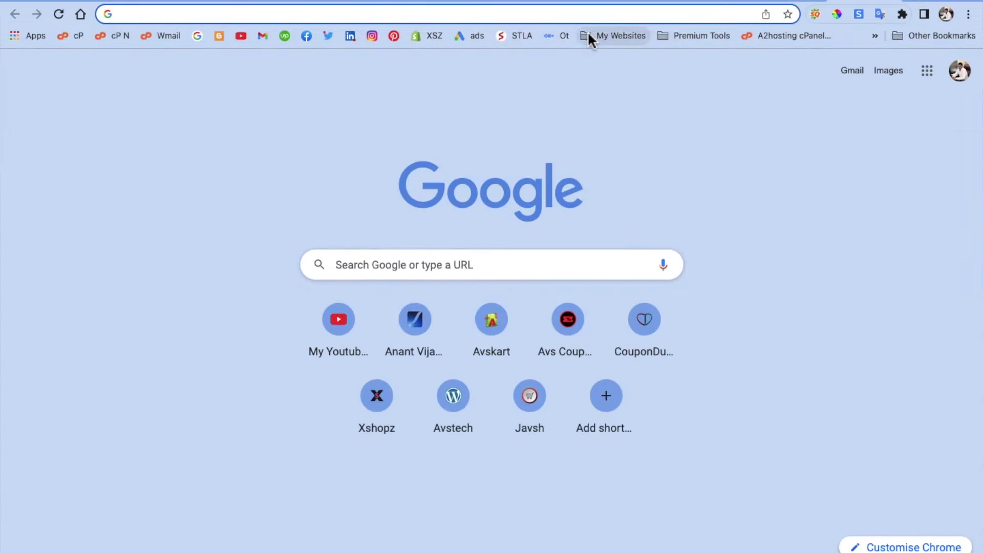
text(canva)
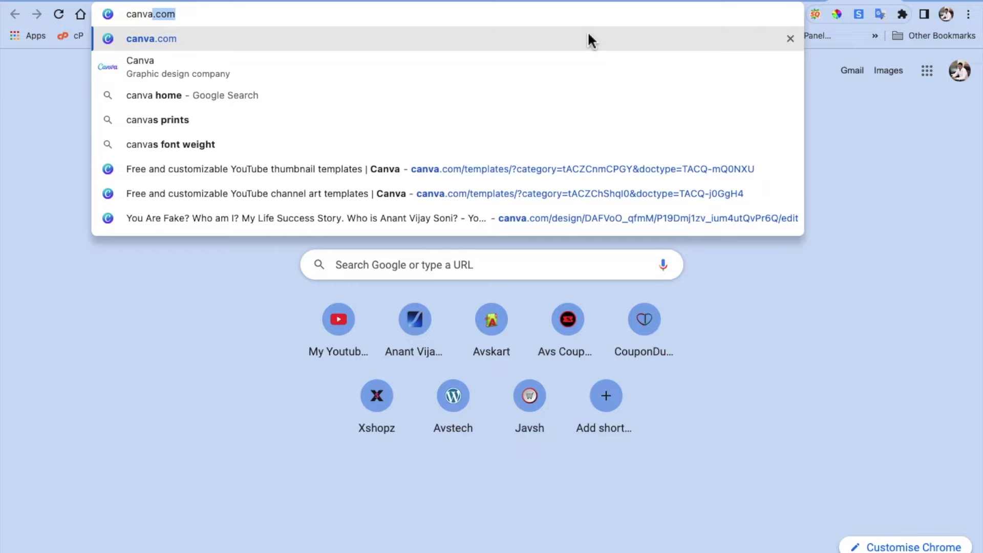
key(Return)
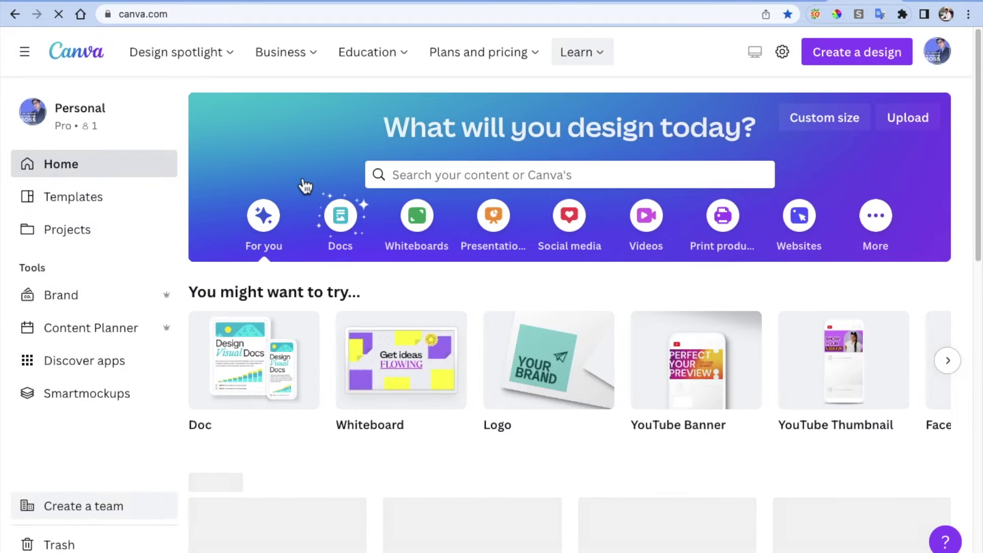
click(82, 203)
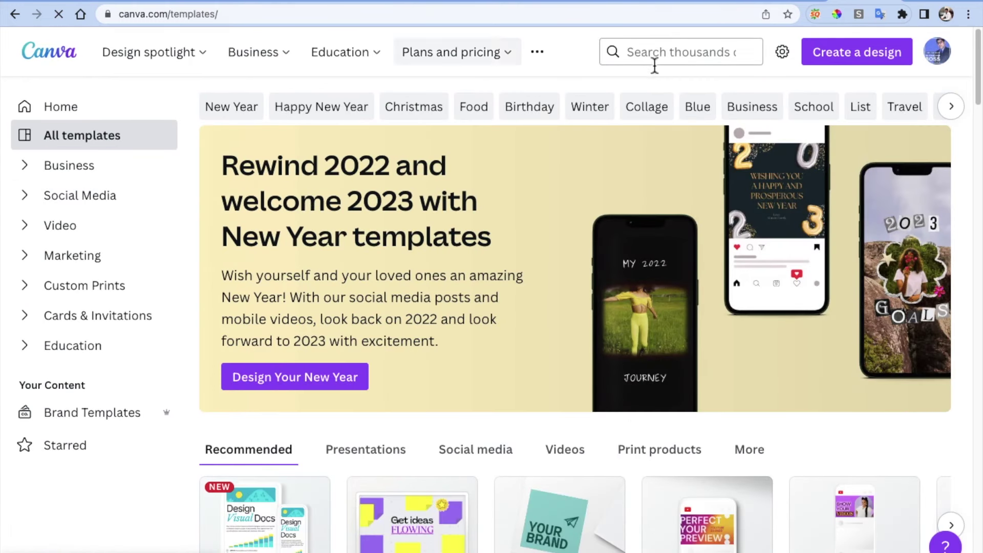
Search the Canva templates for "banner" and start customizing the Blue Pink Gradient Fashion Banner.
click(646, 52)
text(banner)
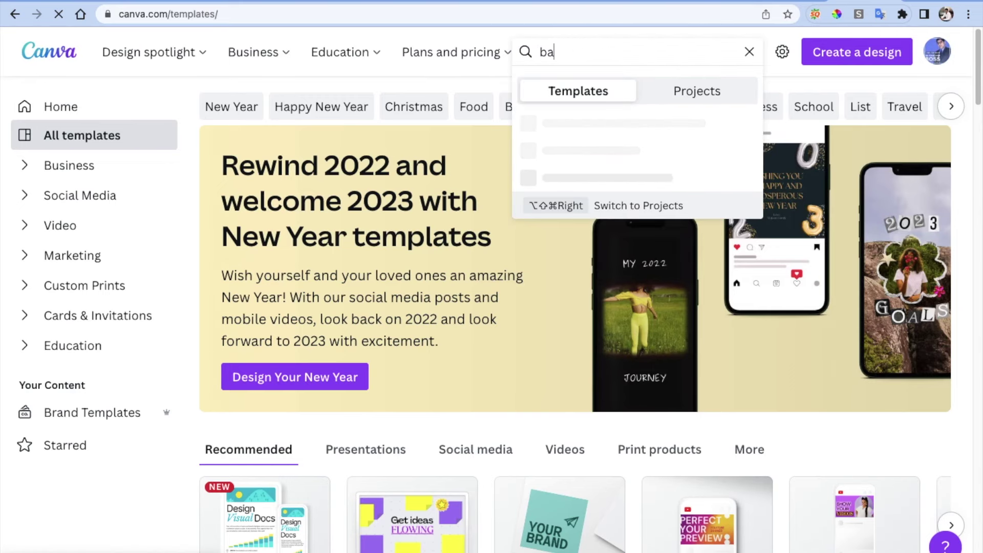
key(Return)
scroll(315, 192, down, 3)
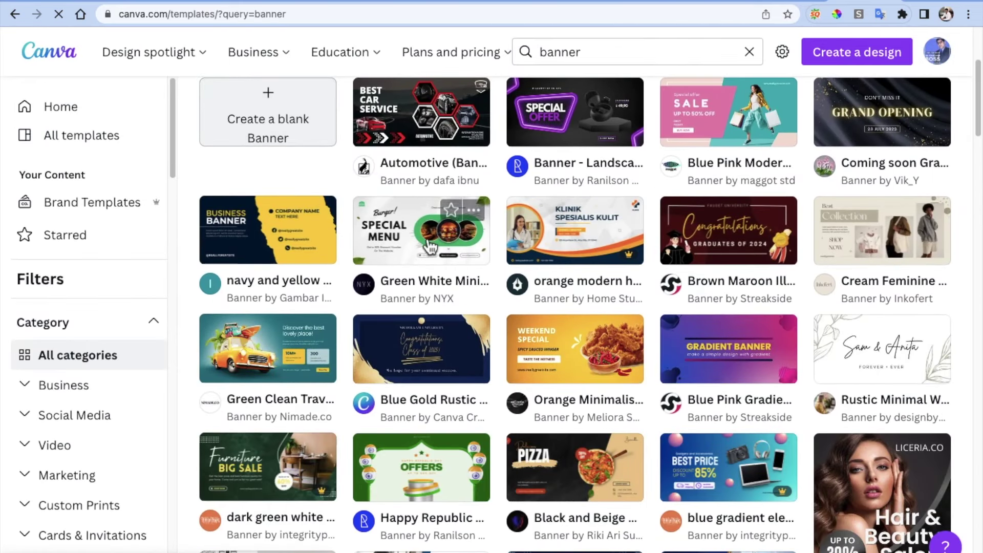
scroll(420, 220, down, 3)
scroll(423, 239, up, 2)
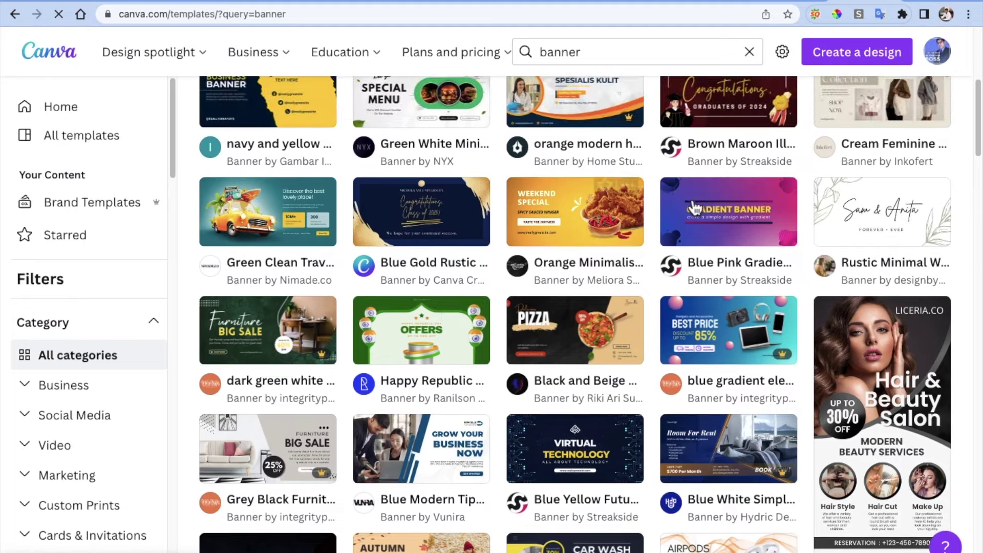
click(716, 205)
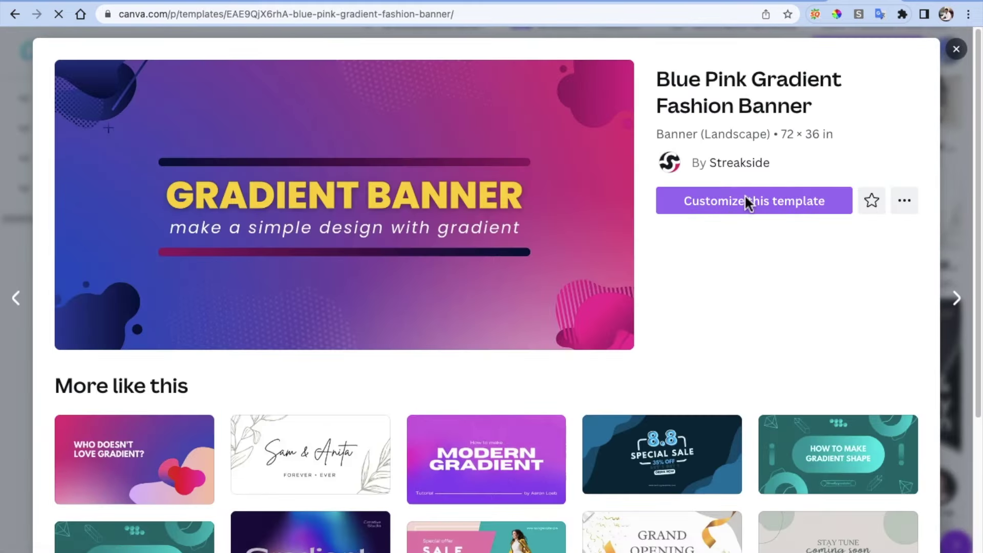
click(745, 199)
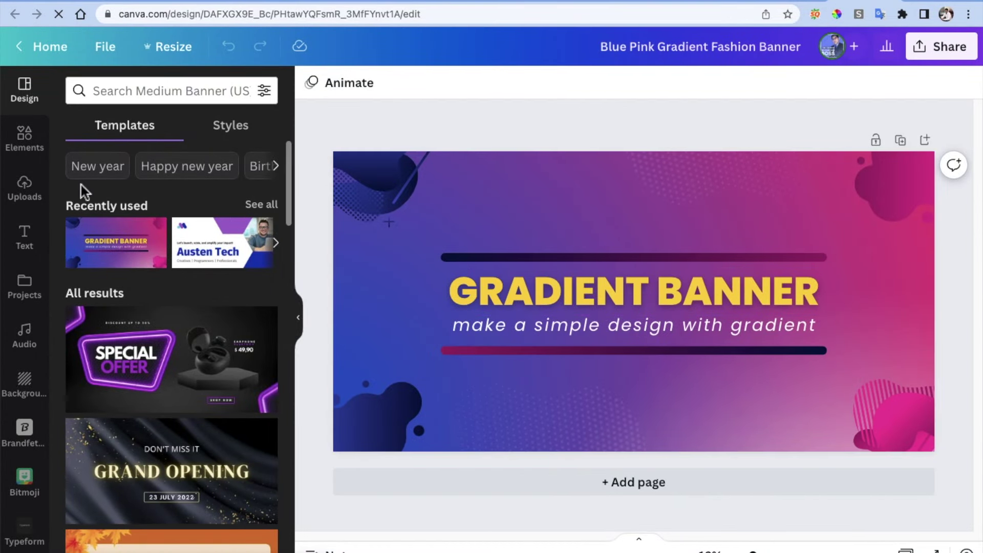
Search the photo elements for "health" and add the photo of the two people lunging outdoors to the banner.
click(25, 137)
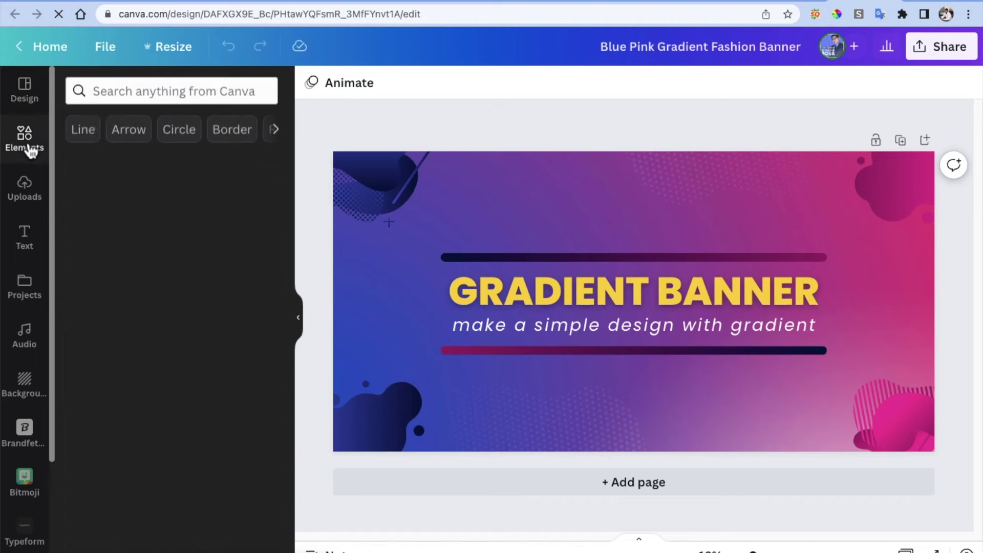
click(111, 93)
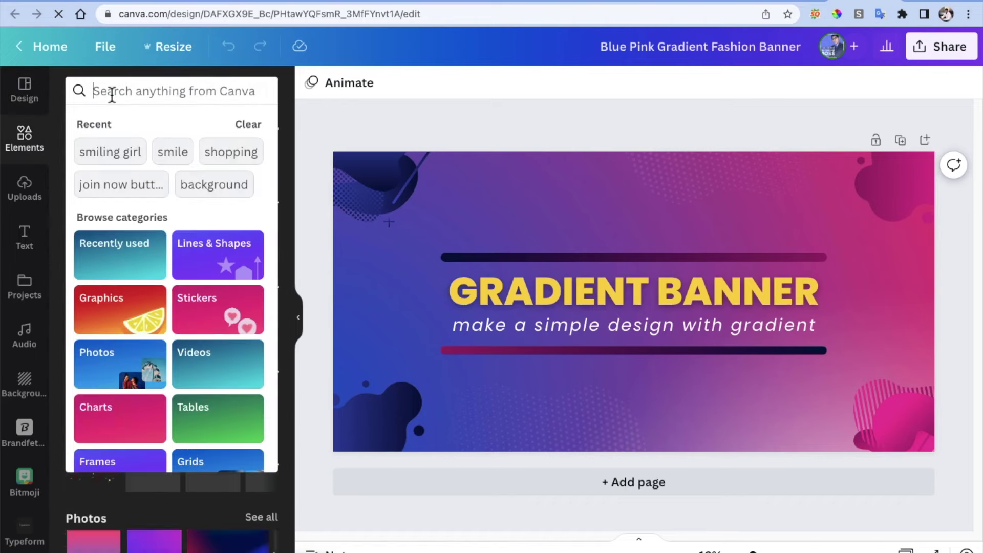
text(health)
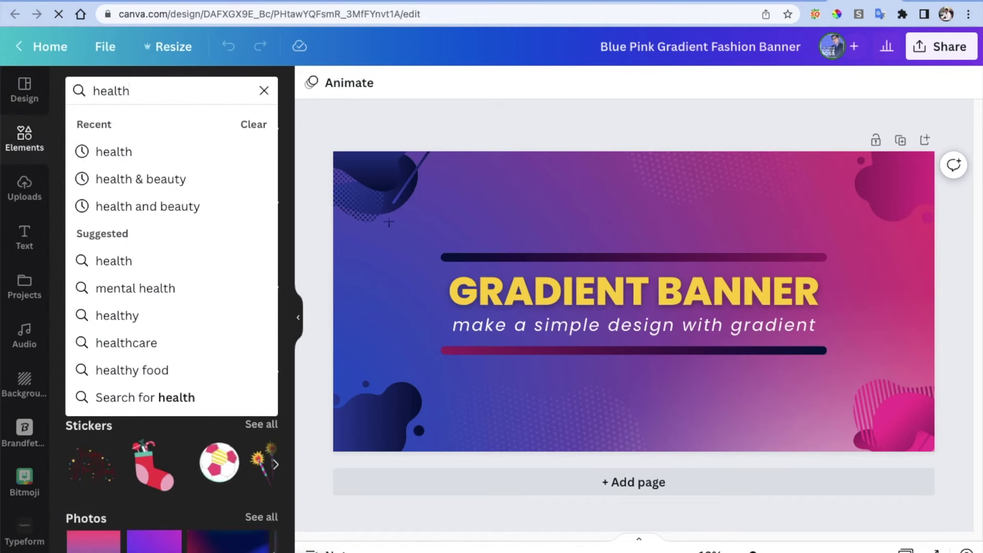
key(Return)
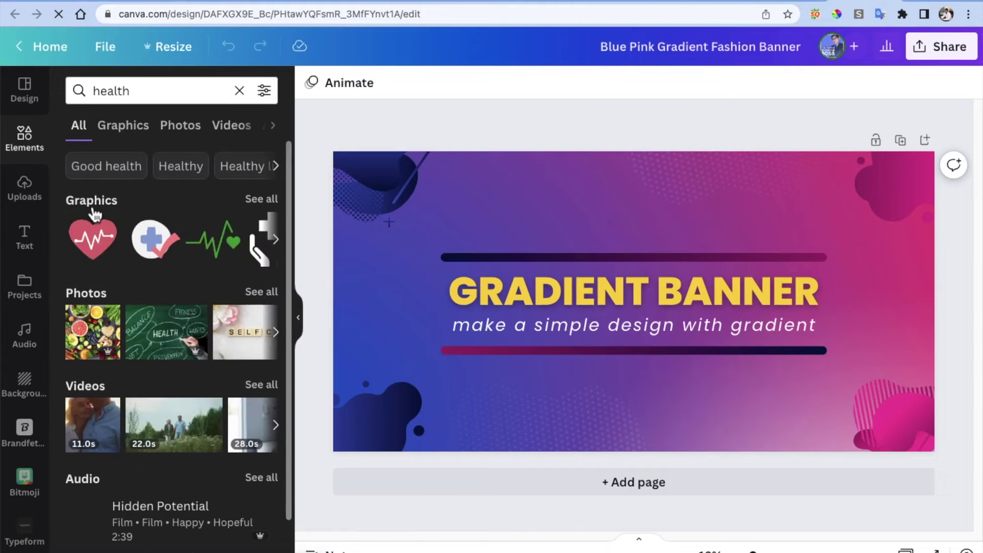
click(186, 125)
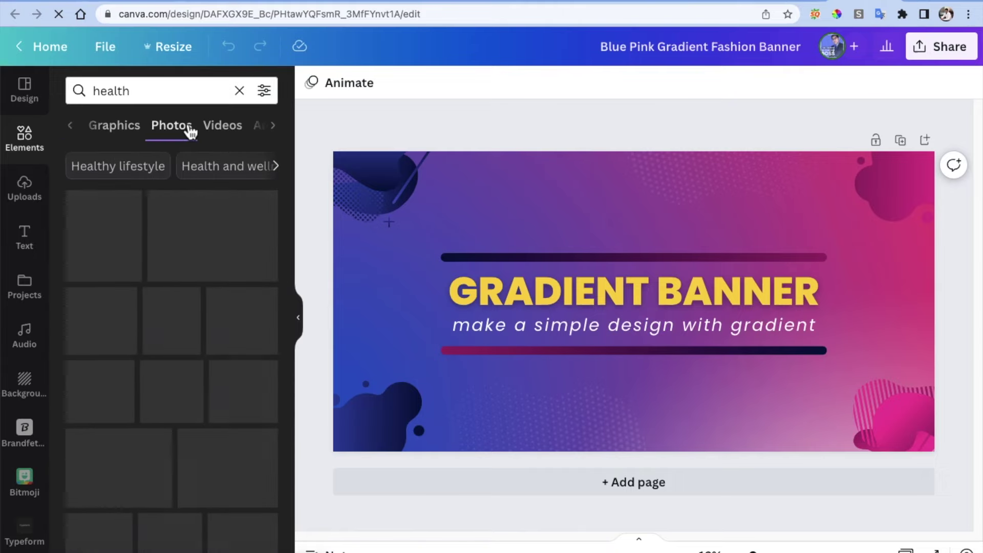
scroll(169, 281, down, 5)
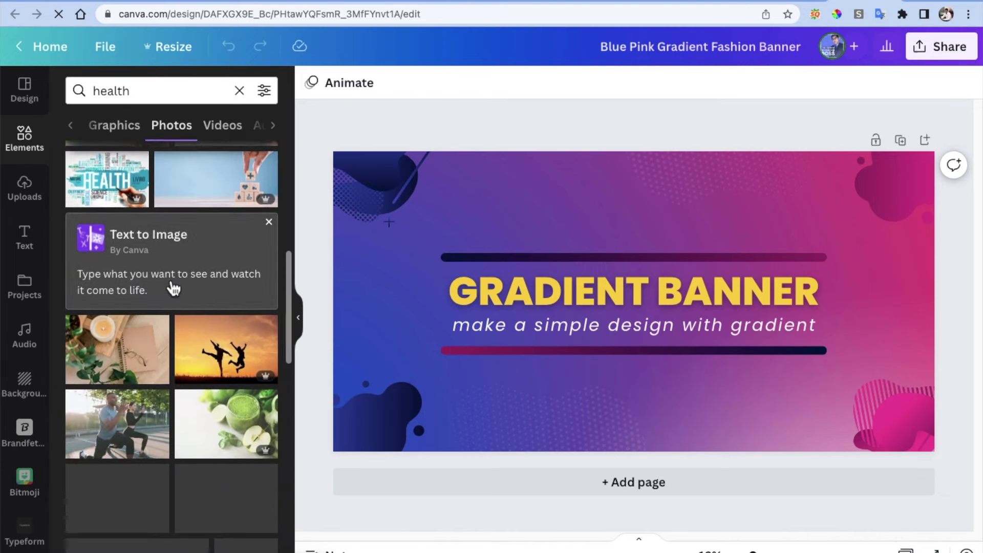
scroll(172, 287, up, 6)
double_click(149, 91)
scroll(133, 164, down, 5)
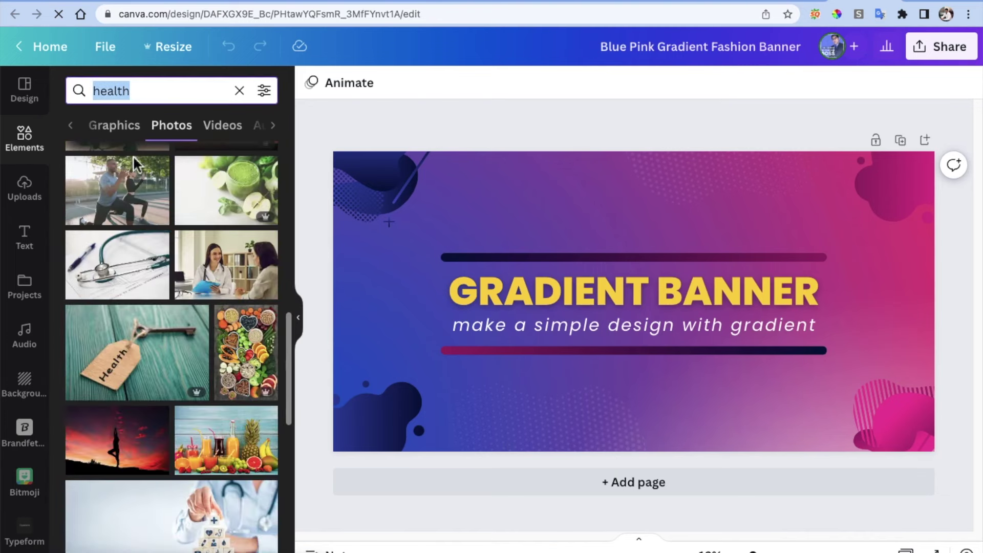
click(132, 207)
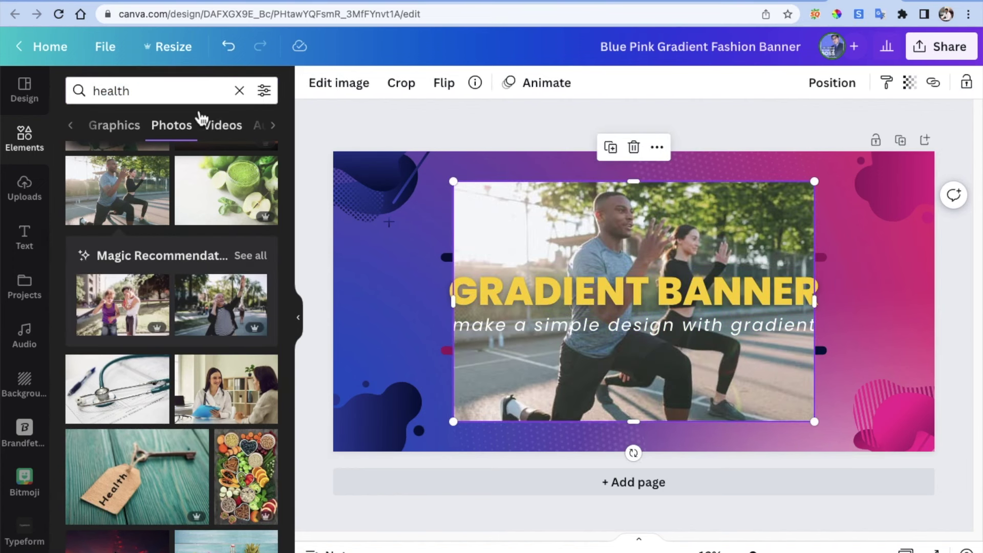
Search the photos for "weight loss at home" and add the one of the smiling woman with a measuring tape around her neck.
double_click(152, 92)
text(wight)
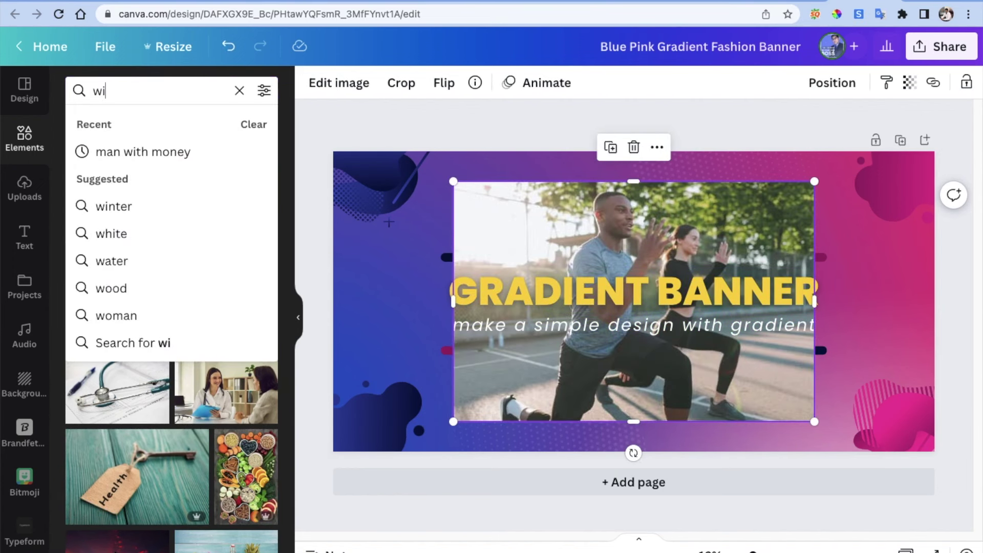
key(BackSpace)
key(BackSpace)
key(BackSpace)
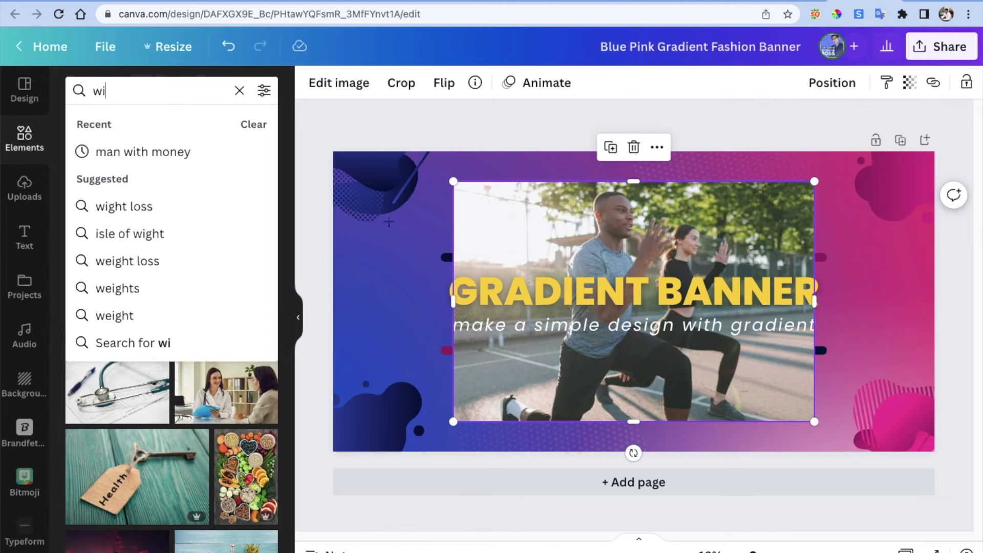
text(eigh)
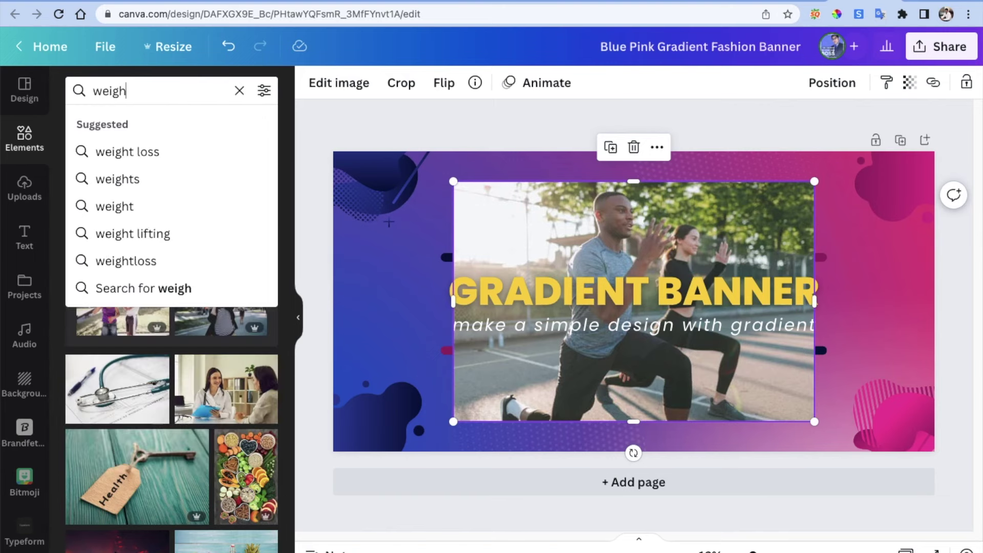
text(t loss)
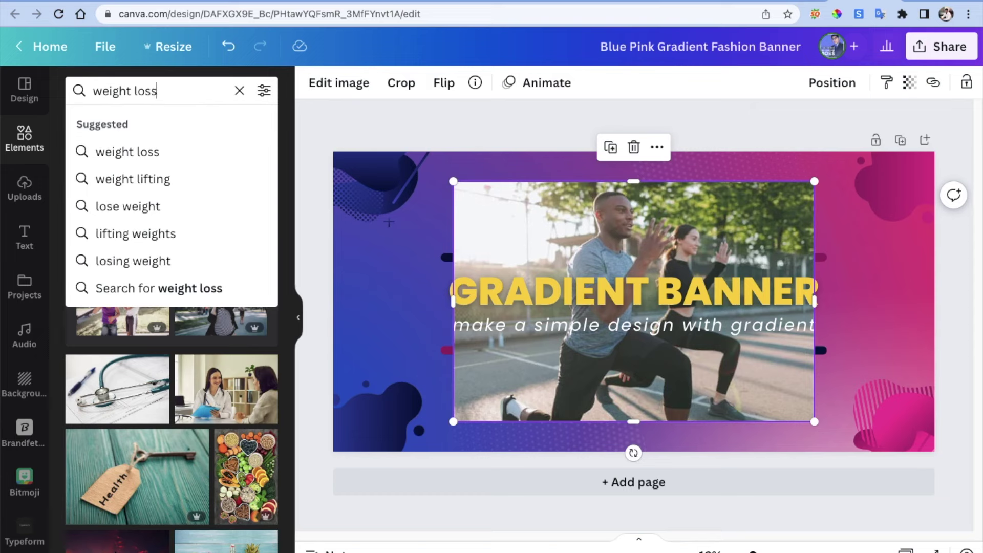
text( at home)
key(Return)
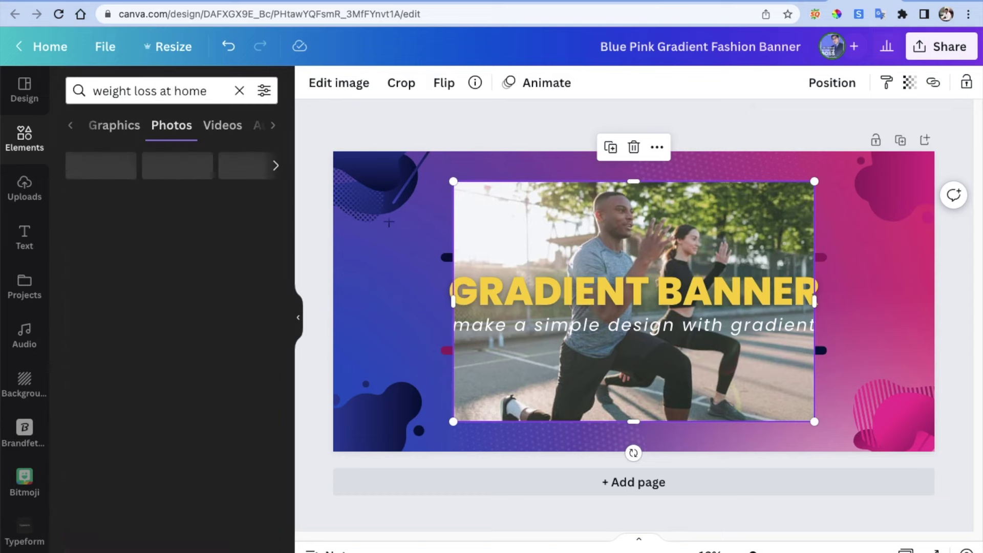
scroll(108, 262, down, 5)
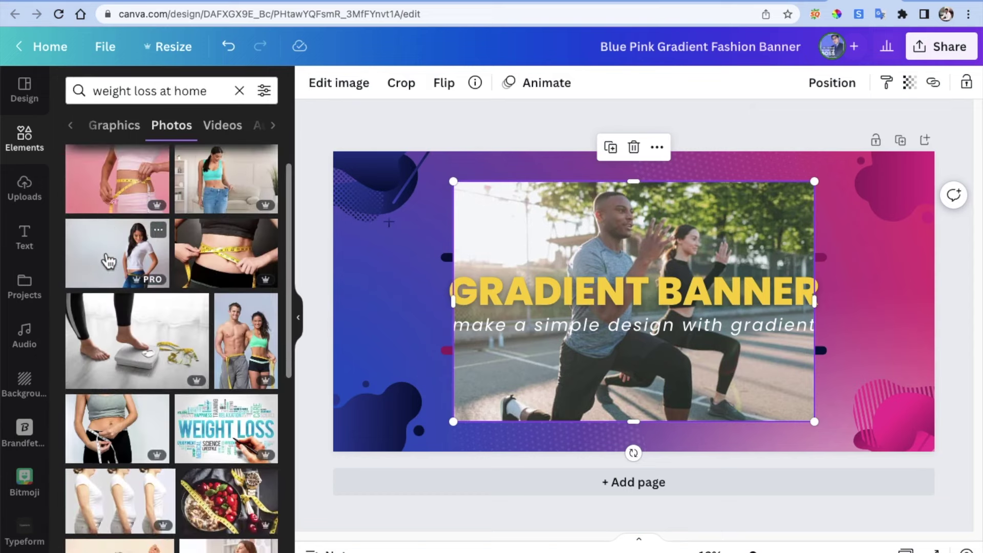
scroll(103, 259, down, 5)
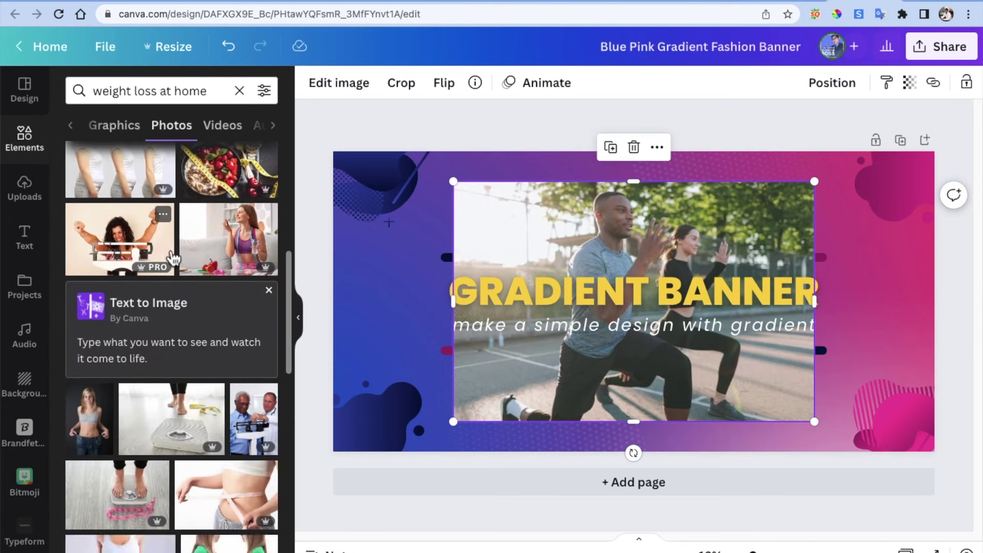
drag(228, 239, 674, 307)
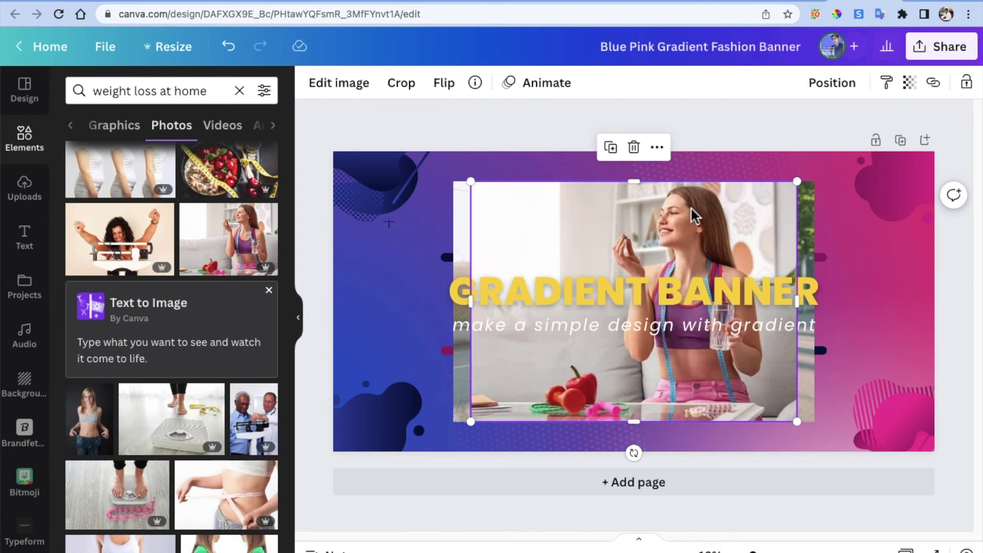
Delete the photo of the two people lunging and move the woman's photo to the middle of the banner.
key(ctrl+z)
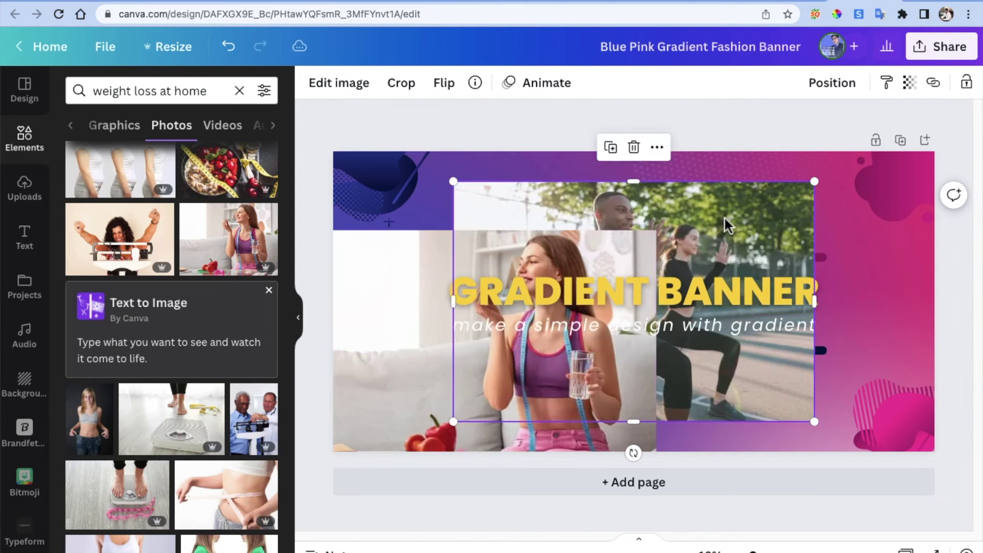
key(Delete)
drag(597, 241, 662, 210)
Make the woman's photo fill the whole banner as the background behind the text and decorative shapes.
scroll(168, 333, down, 4)
scroll(168, 333, down, 5)
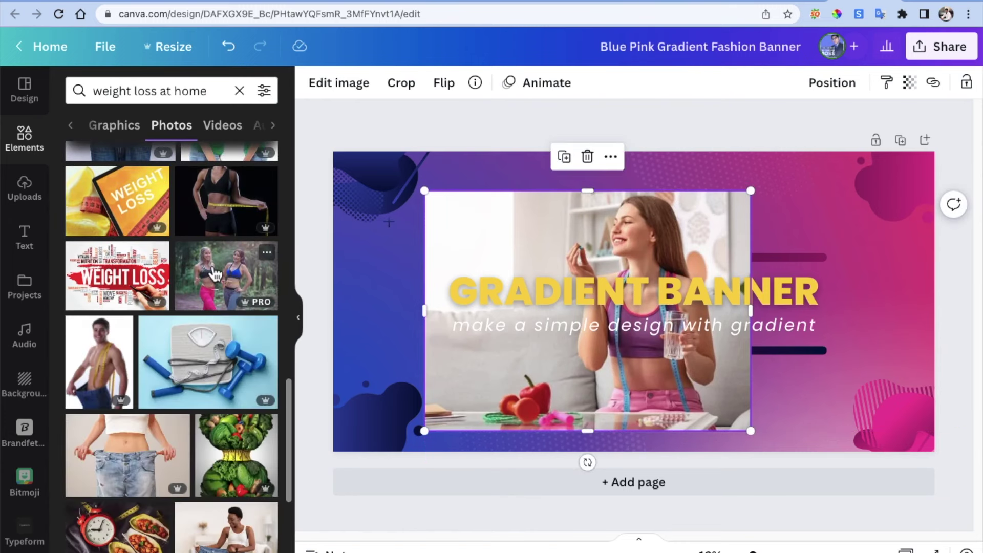
scroll(215, 275, down, 5)
drag(220, 261, 169, 287)
scroll(169, 307, down, 10)
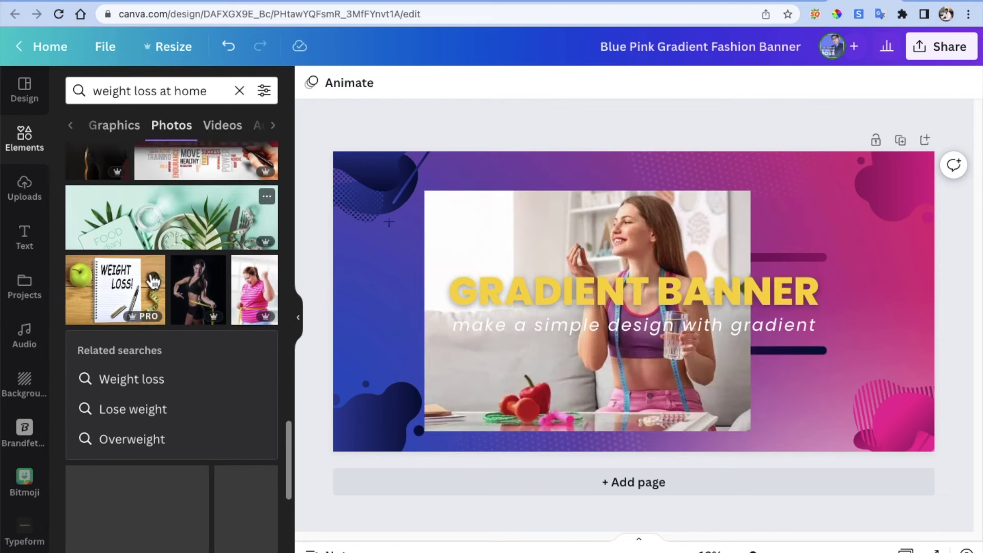
click(435, 202)
drag(432, 198, 331, 124)
drag(753, 432, 968, 476)
key(ctrl+z)
key(ctrl+z)
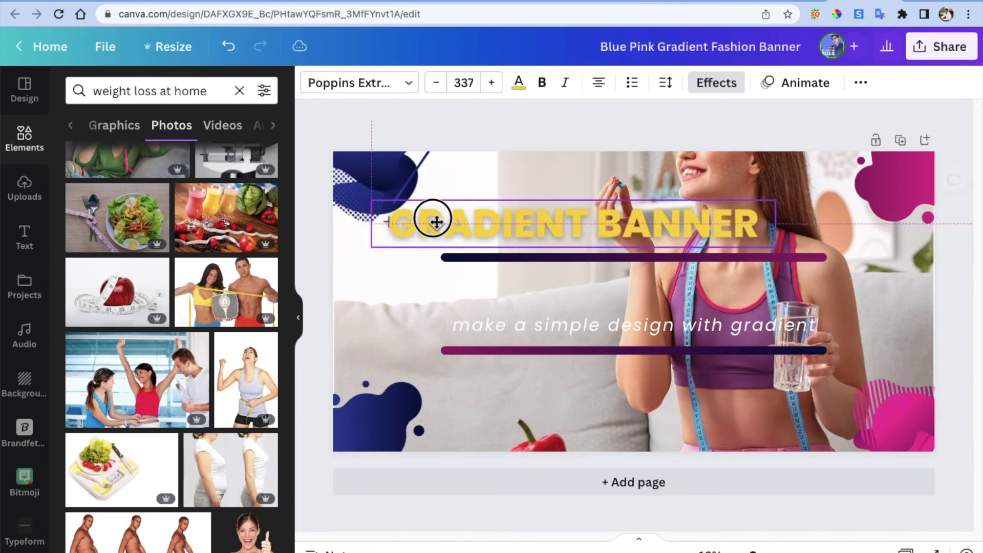
Narrow the heading and the subtitle to two lines each and stack them on the banner's left half.
drag(755, 214, 603, 214)
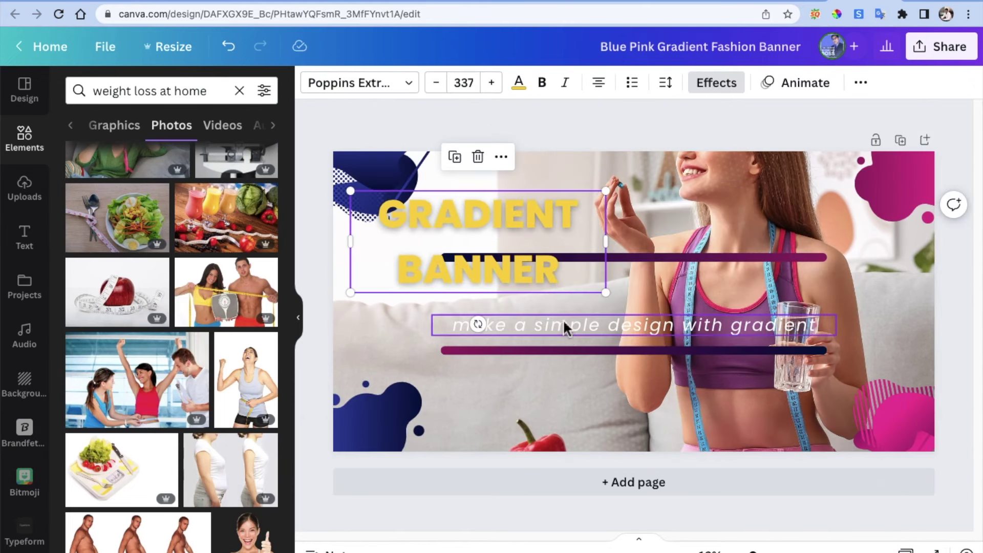
drag(563, 325, 494, 320)
drag(771, 321, 592, 318)
Remove the horizontal bars around the text and widen the "HOW TO WEIGHT LOSS" heading to fit on two lines.
click(681, 258)
key(Delete)
click(689, 351)
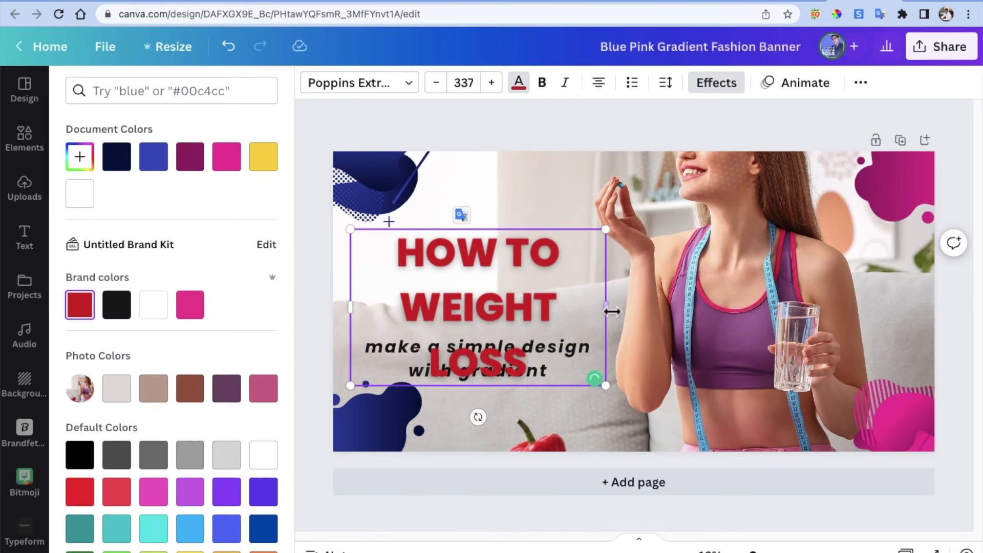
drag(608, 305, 652, 306)
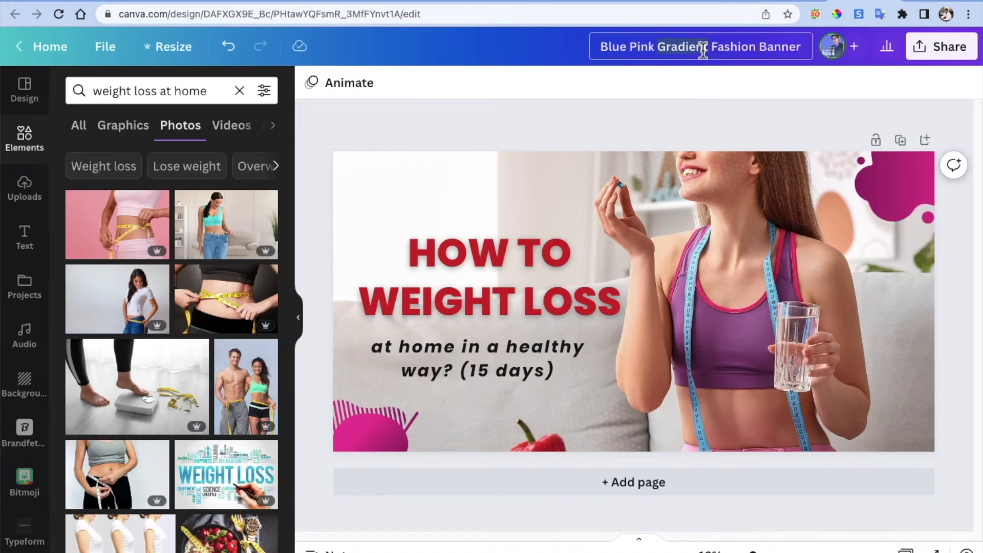
Rename the design as "How to weight loss at home in a healthy way? (15 days)" and download it as a PNG.
text(How to weight loss at home in a healthy way? (15 days))
key(Return)
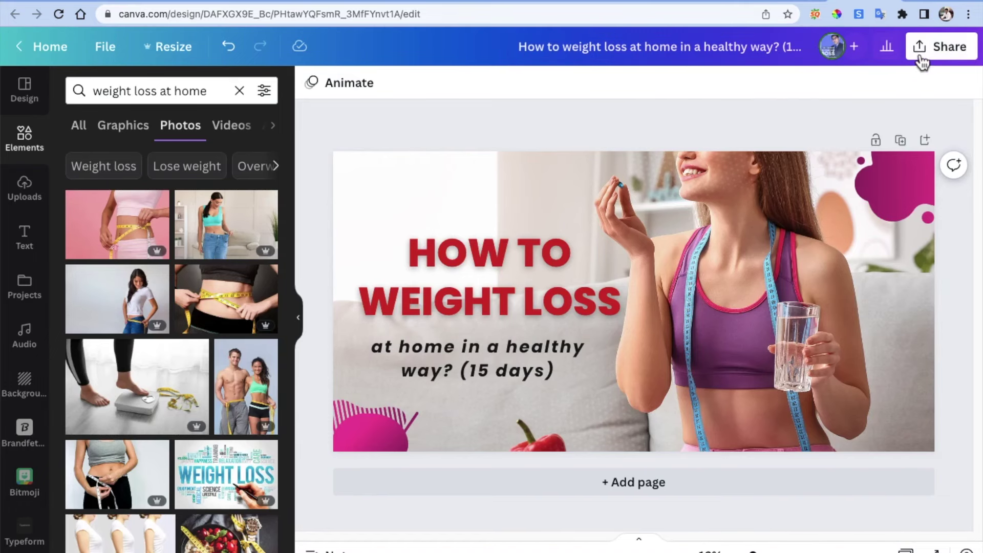
click(944, 49)
click(778, 389)
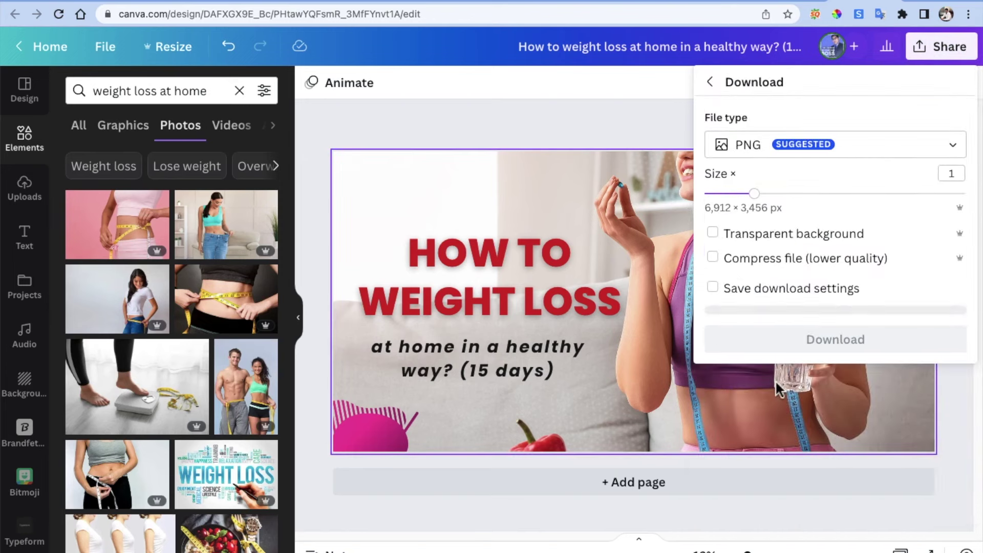
click(782, 347)
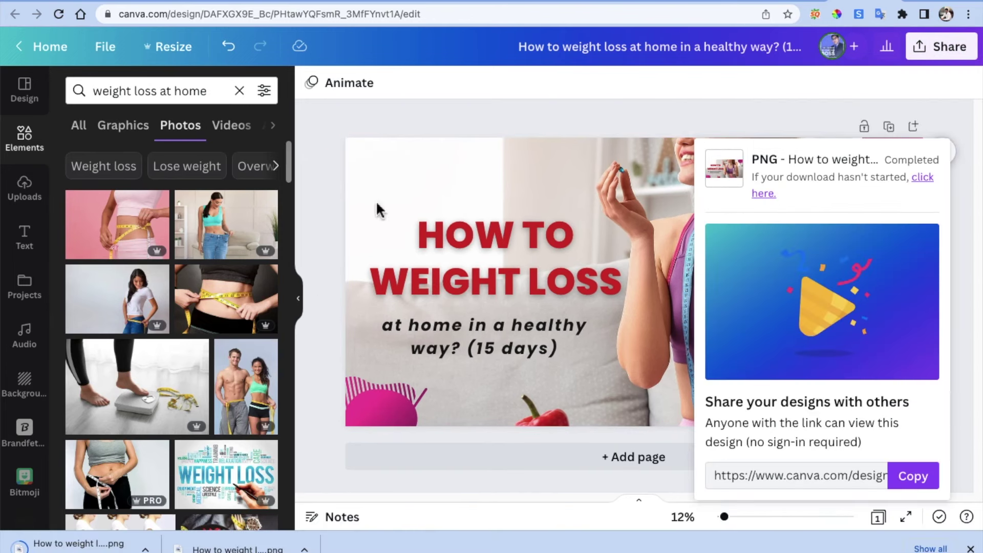
Switch to the Medium draft and insert the downloaded banner image on the empty line below the title.
click(722, 3)
click(309, 193)
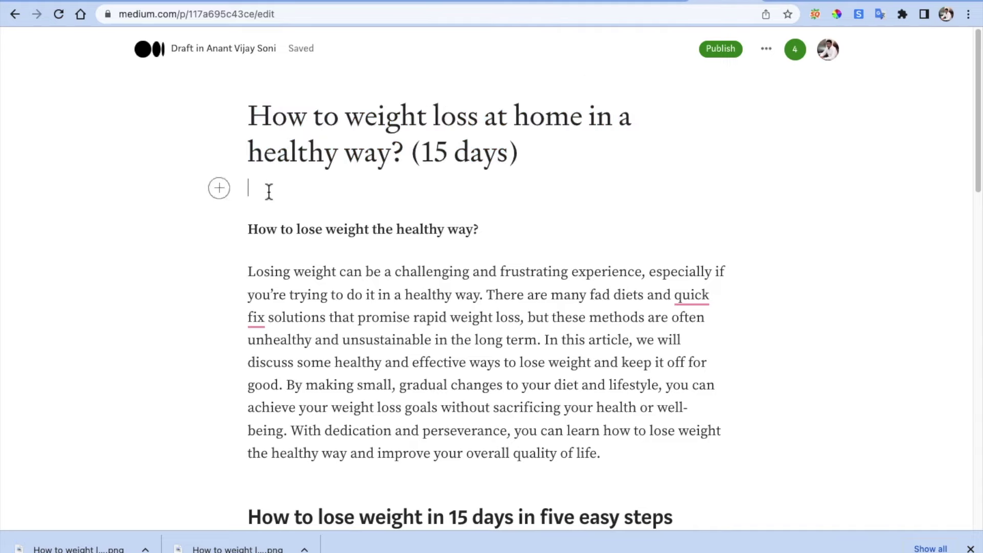
click(220, 188)
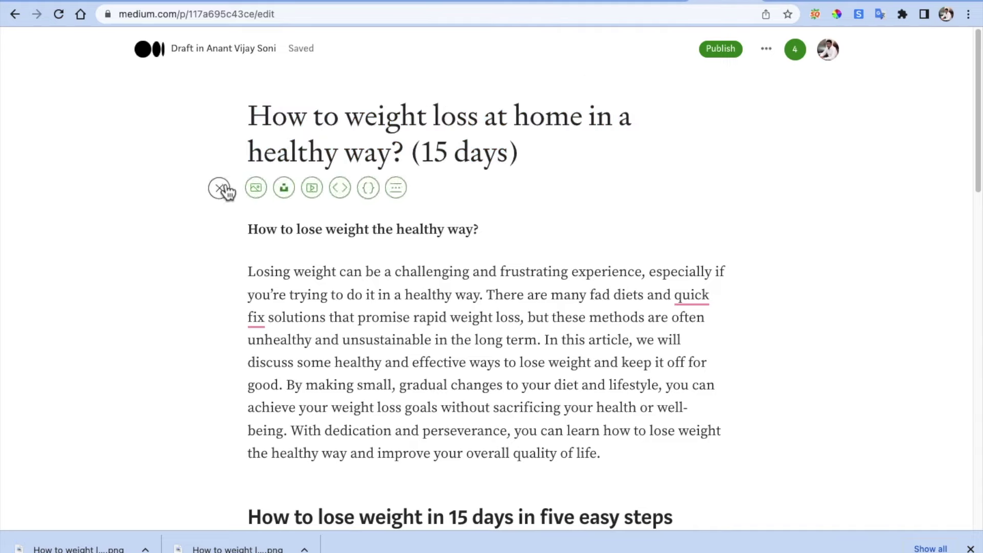
click(259, 195)
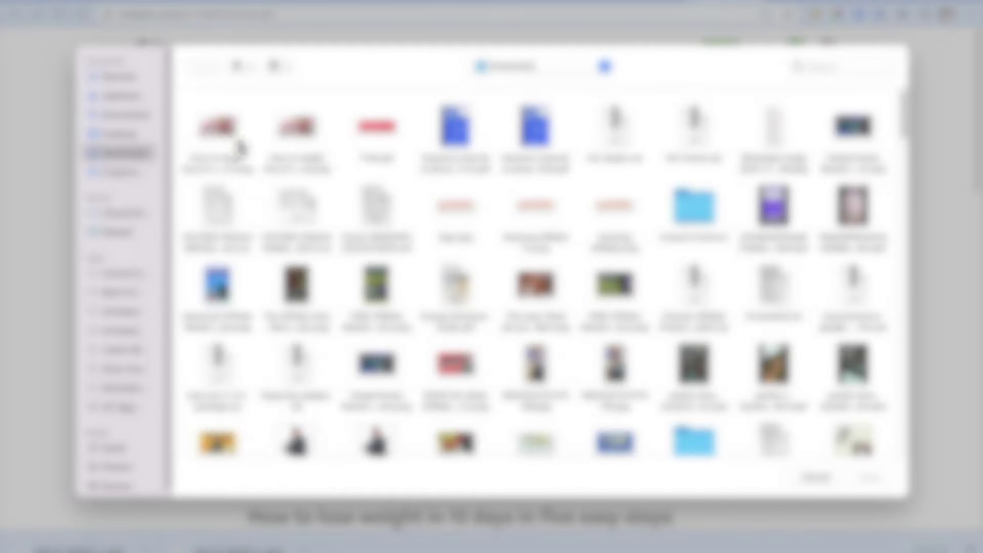
double_click(225, 148)
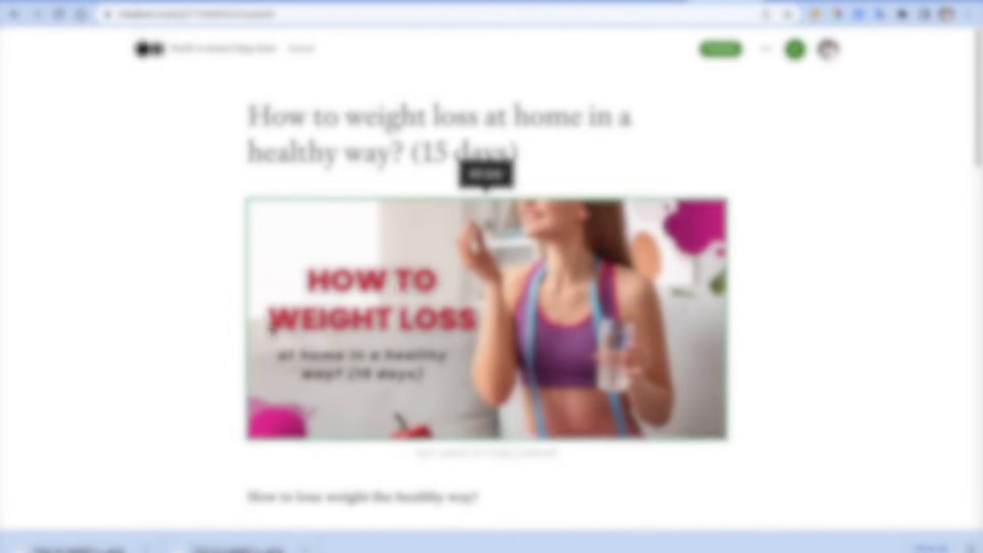
click(191, 327)
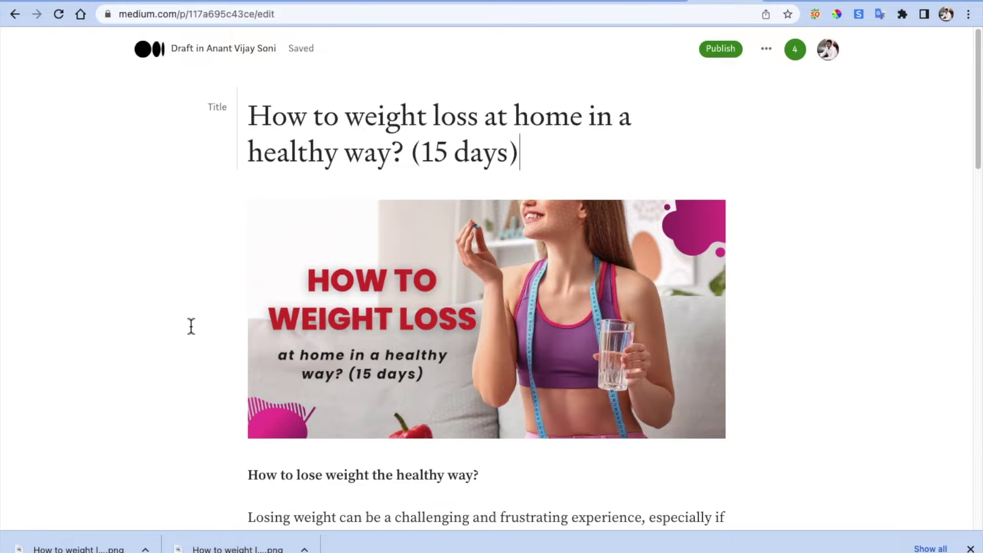
scroll(191, 327, down, 15)
scroll(191, 327, down, 5)
scroll(191, 327, up, 20)
Switch to the Alpilean affiliates page and copy the main subject line of Email #2, "Fat mom now looks like THIS (down 62 lbs)".
click(580, 1)
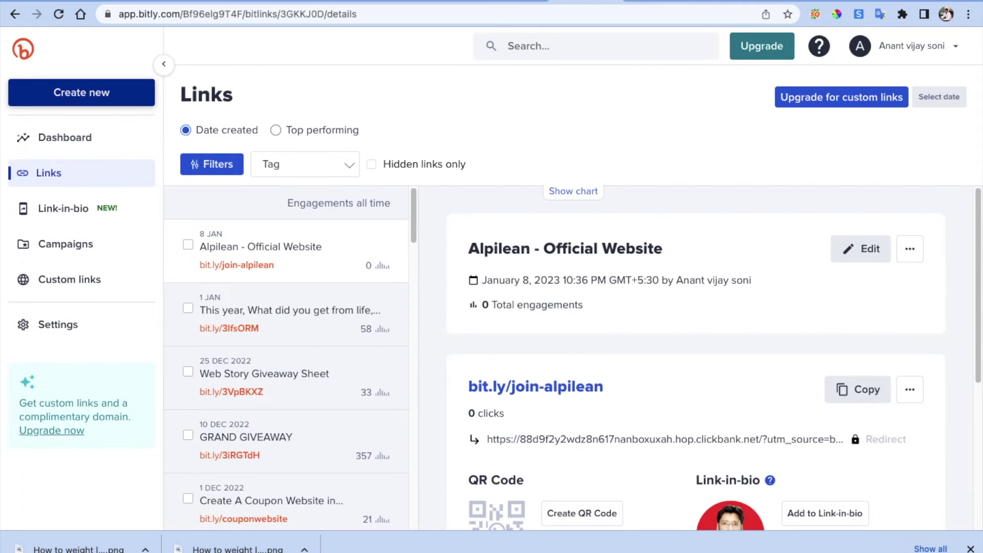
click(510, 3)
scroll(523, 76, down, 1)
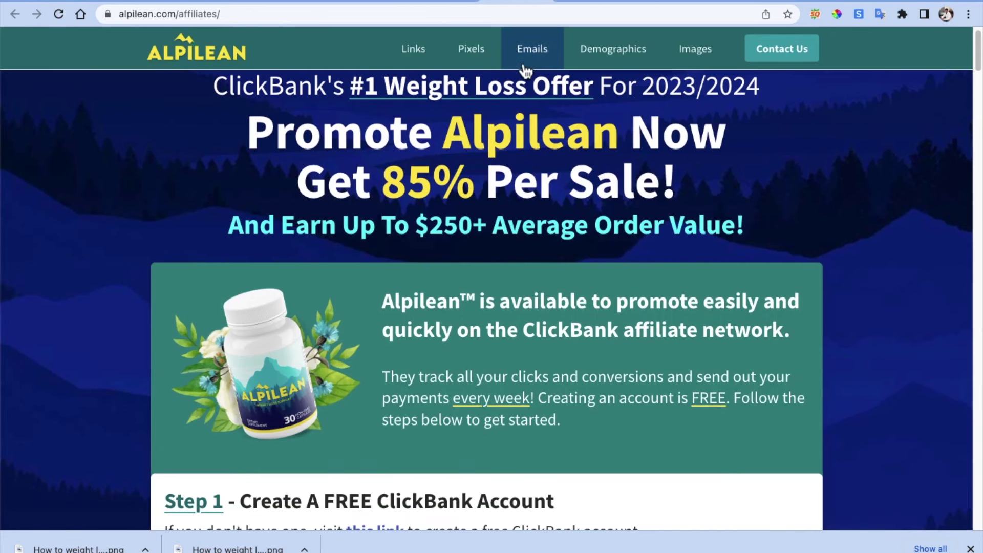
click(531, 58)
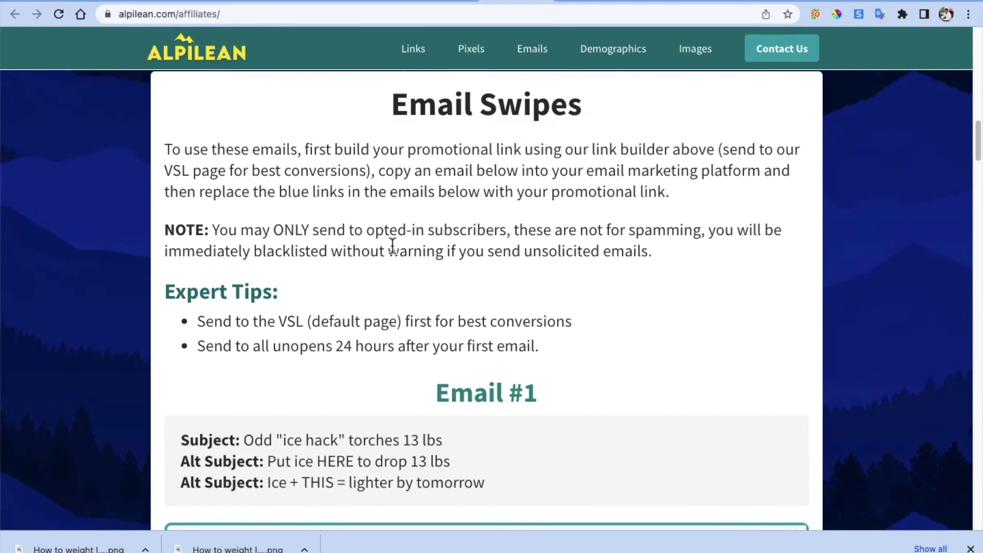
scroll(392, 246, down, 5)
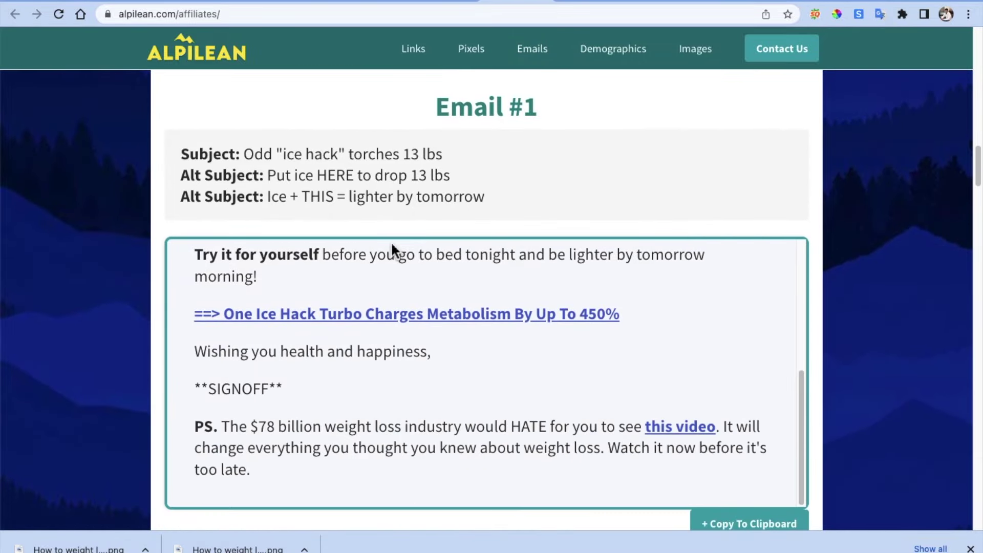
scroll(392, 241, down, 7)
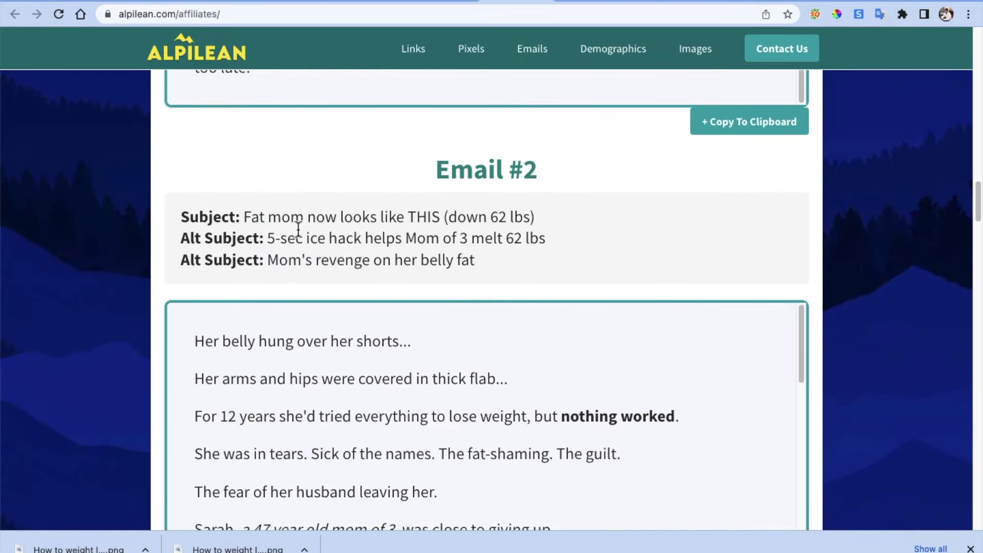
drag(538, 217, 247, 218)
key(super+c)
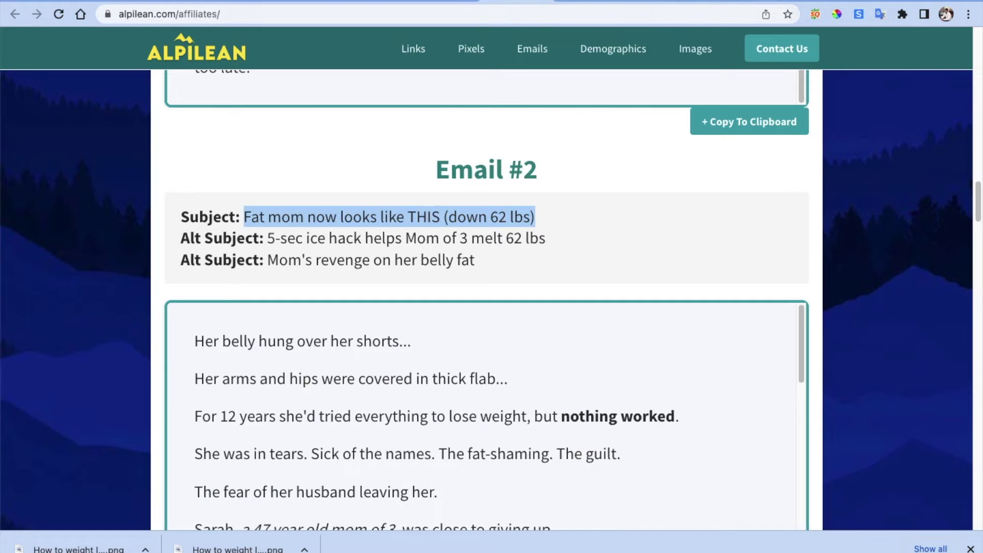
Return to the Medium draft and paste the copied subject line as a new paragraph above "How to lose weight in 15 days in five easy steps".
click(720, 3)
scroll(296, 292, down, 15)
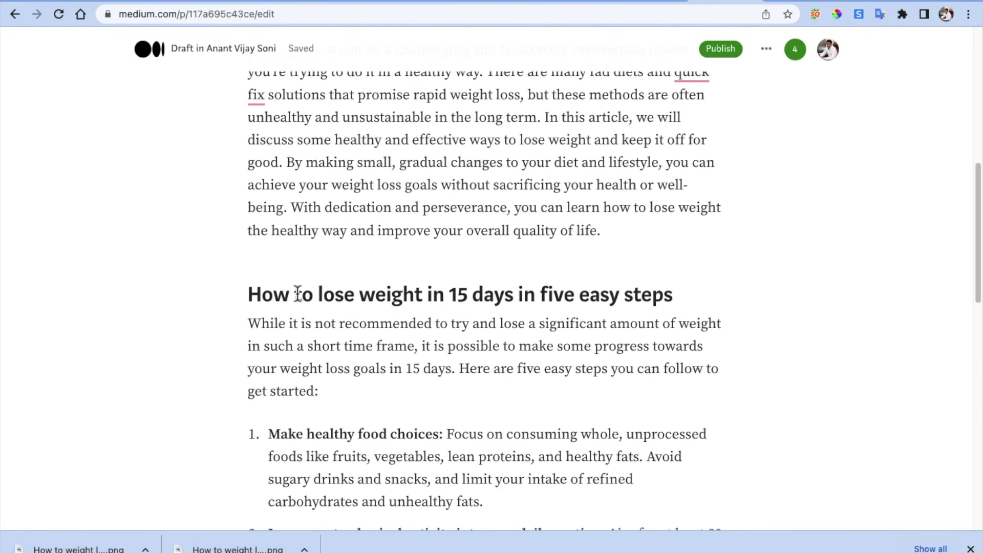
scroll(591, 187, up, 3)
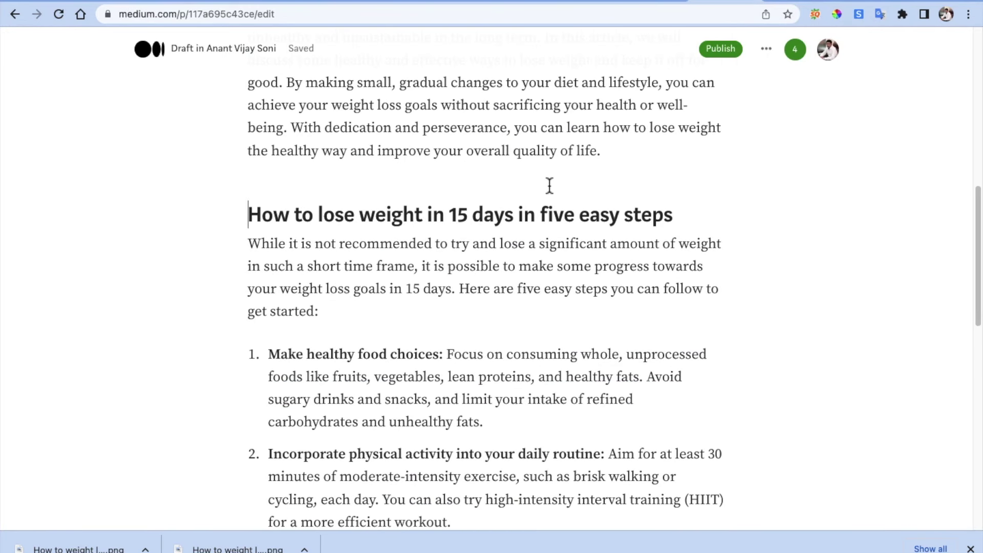
key(Return)
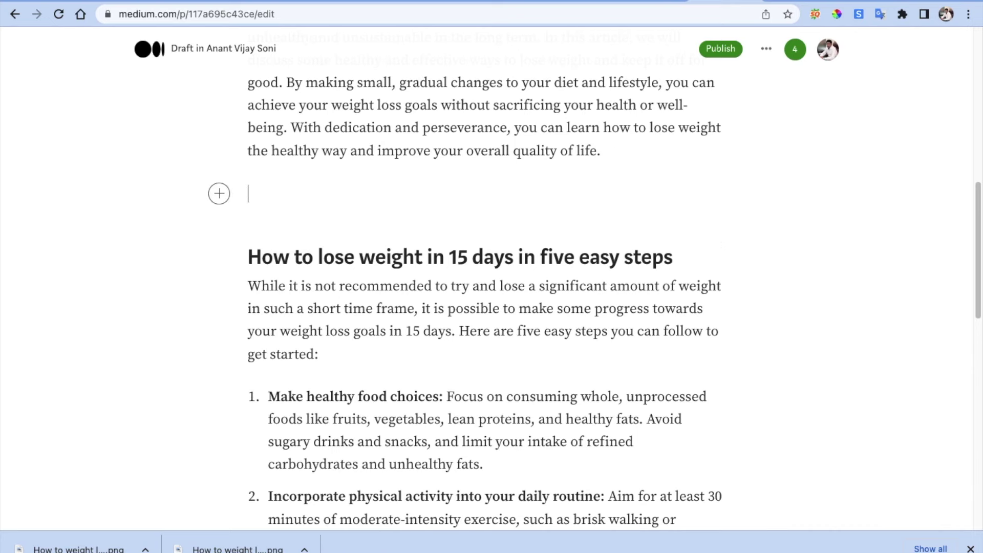
key(super+v)
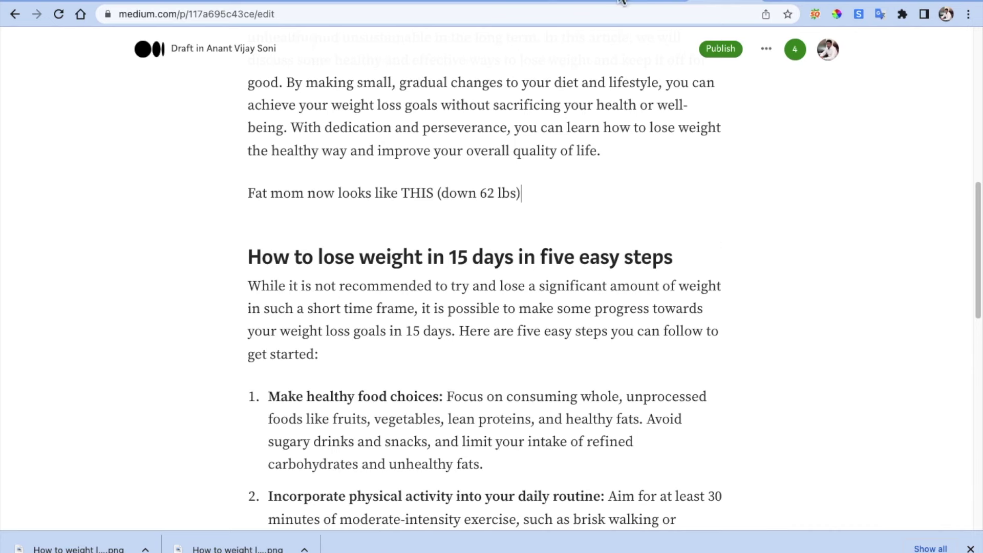
Copy the bit.ly/join-alpilean short link from Bitly and add it as a hyperlink to the pasted "Fat mom now looks like THIS" line in Medium.
click(583, 2)
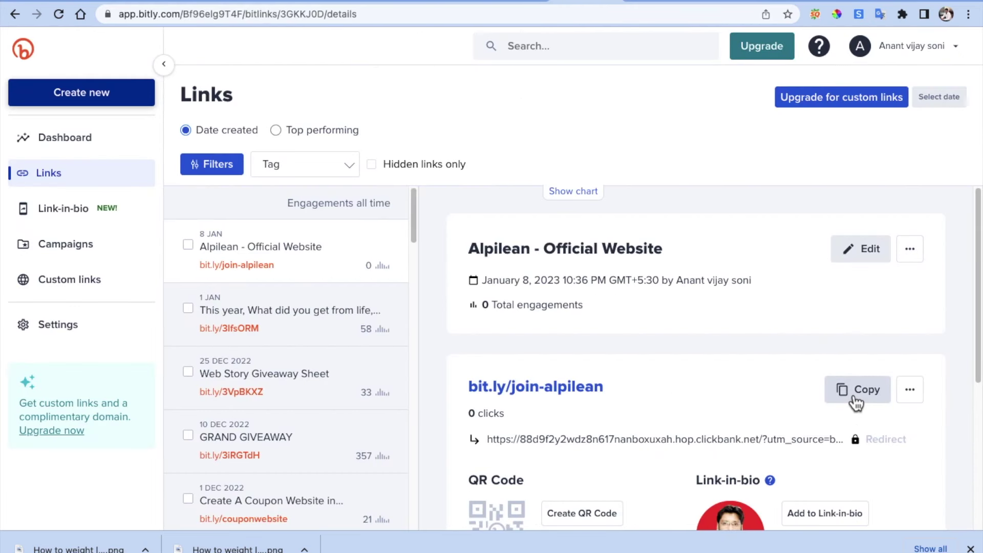
click(841, 390)
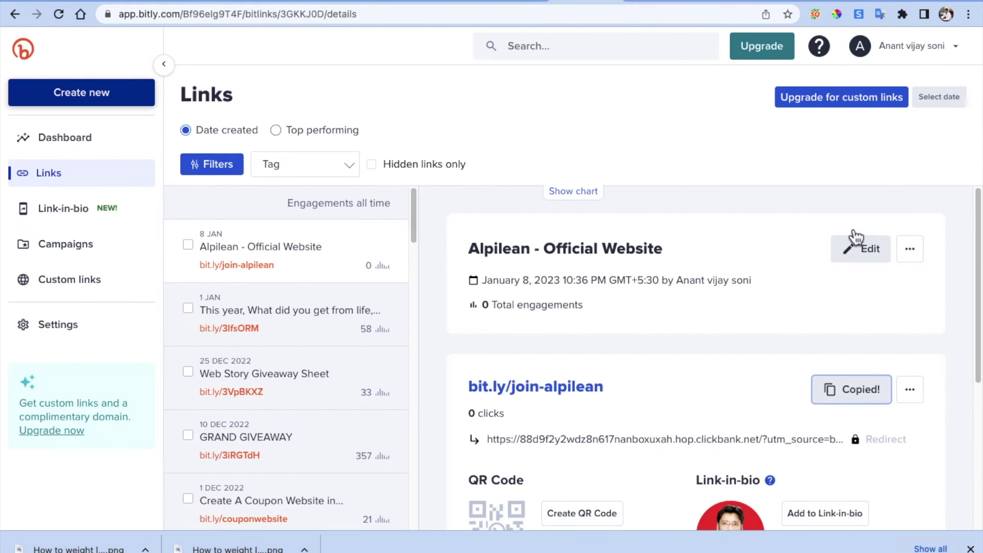
click(793, 2)
triple_click(336, 193)
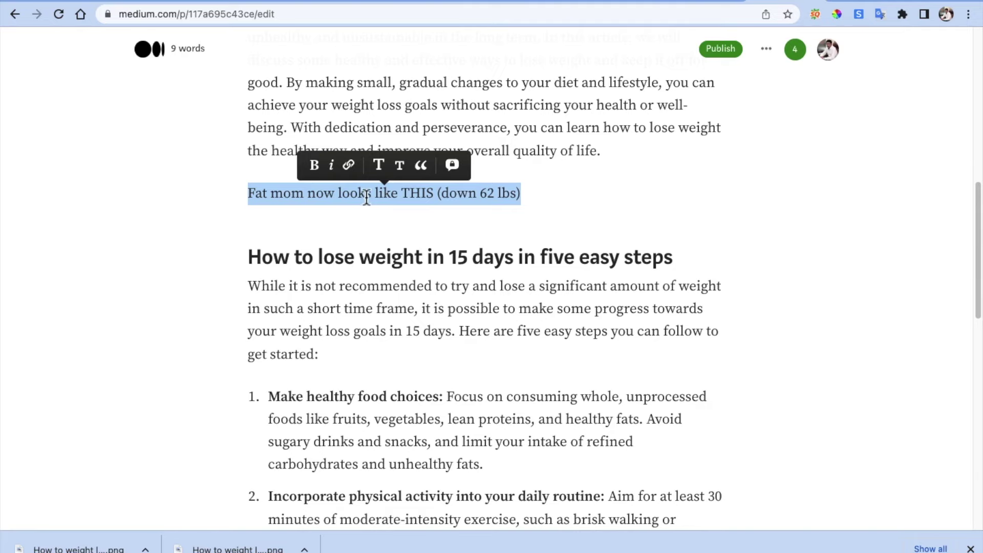
scroll(357, 174, up, 5)
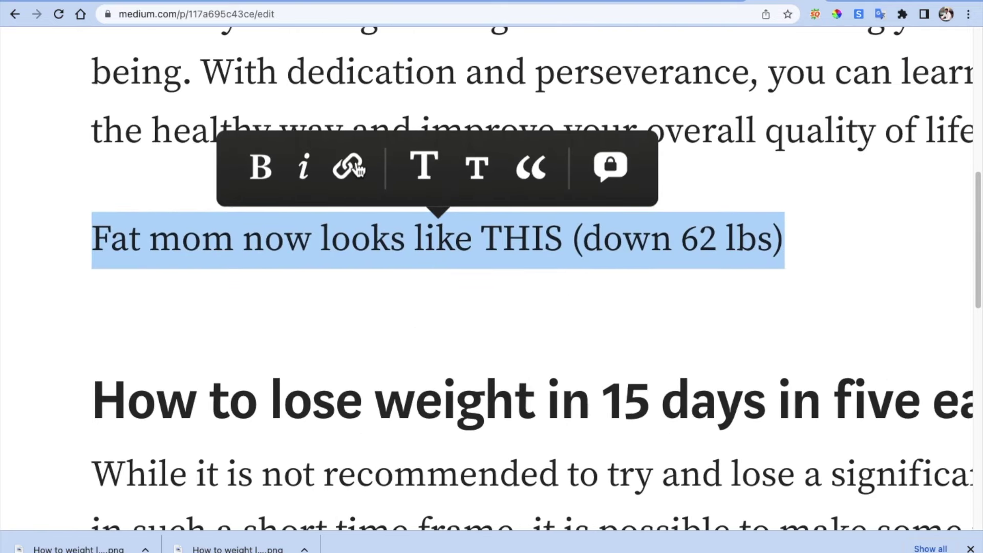
scroll(359, 171, down, 5)
click(355, 165)
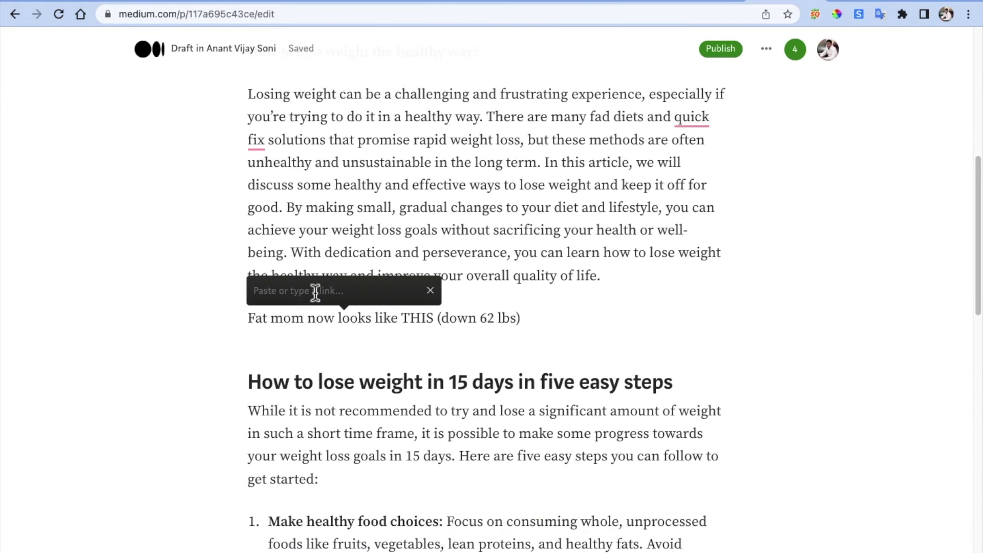
key(ctrl+v)
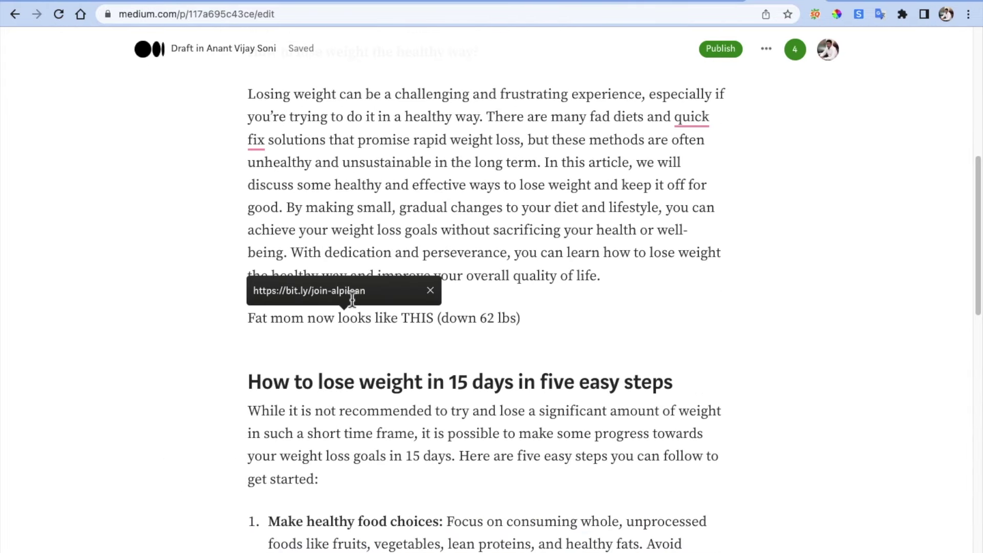
key(Return)
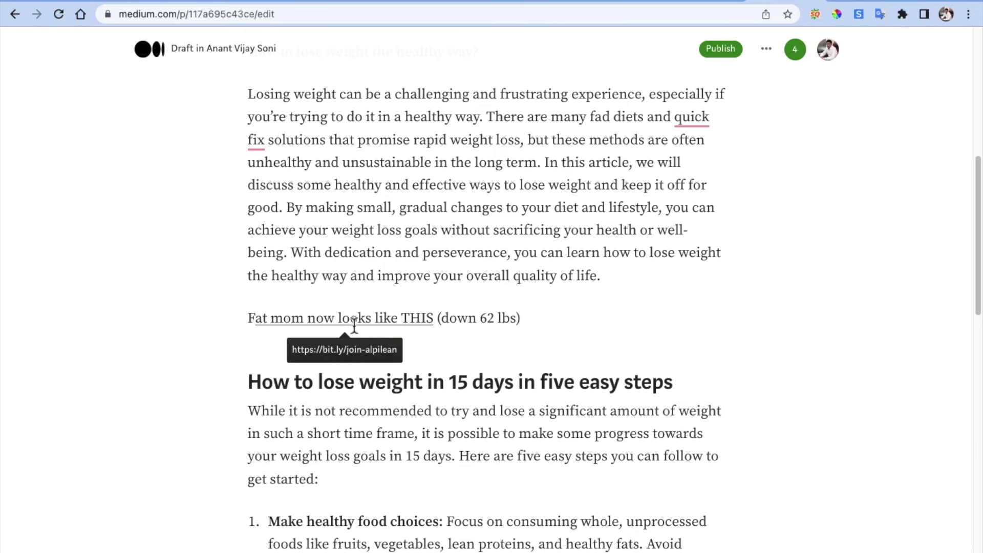
Switch to the Alpilean affiliates page and copy "How much will you lose using this fat-melting ice hack?" from the body of Email #4.
scroll(408, 333, down, 5)
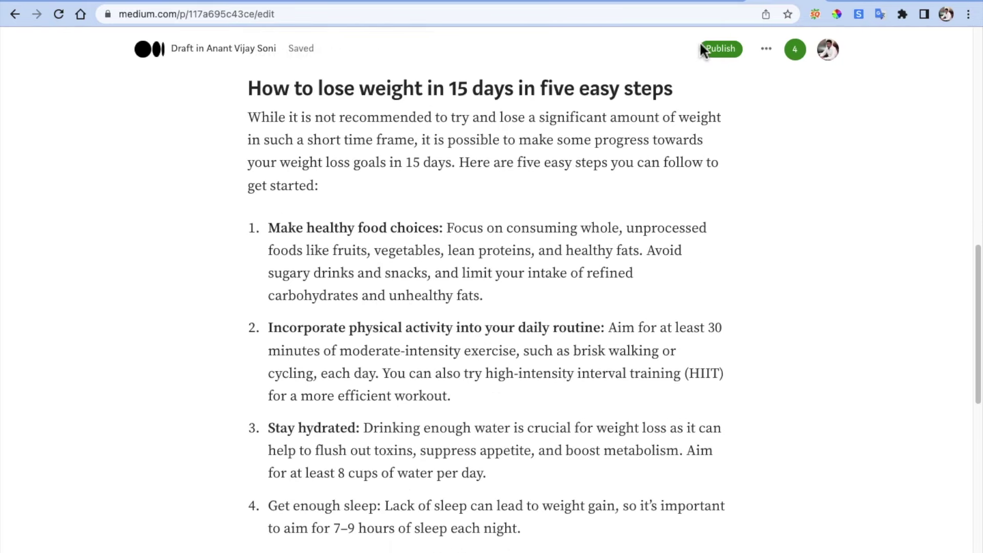
click(546, 3)
scroll(428, 279, down, 15)
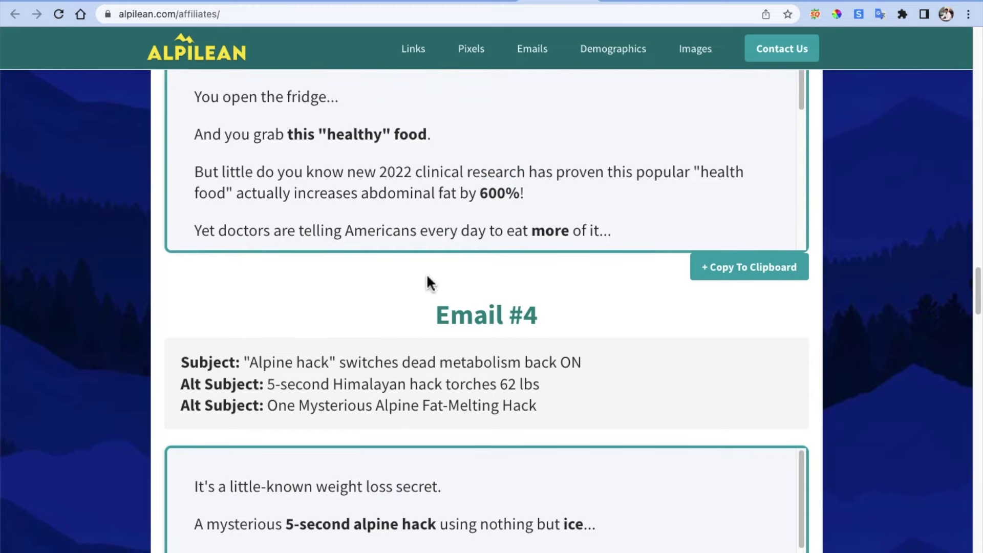
scroll(428, 281, down, 6)
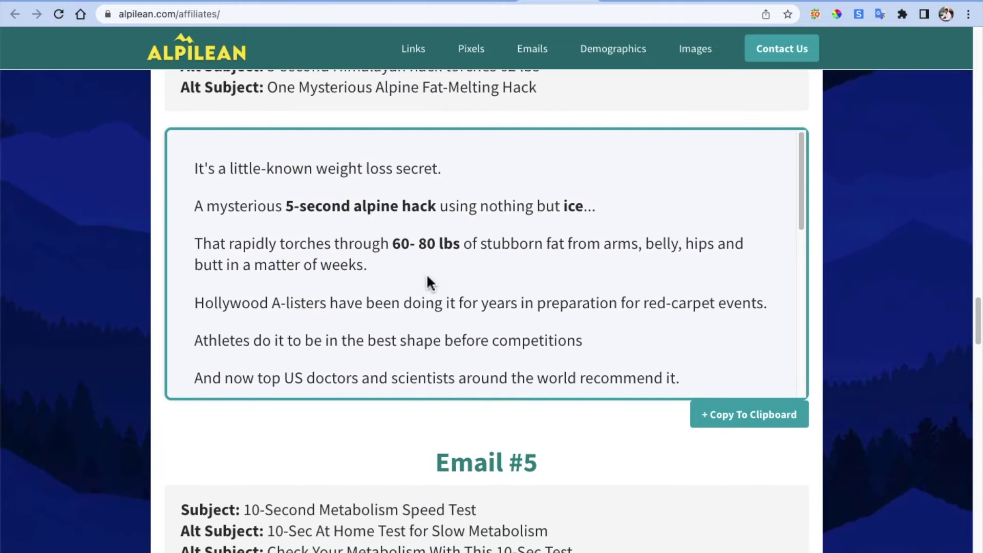
scroll(429, 283, down, 10)
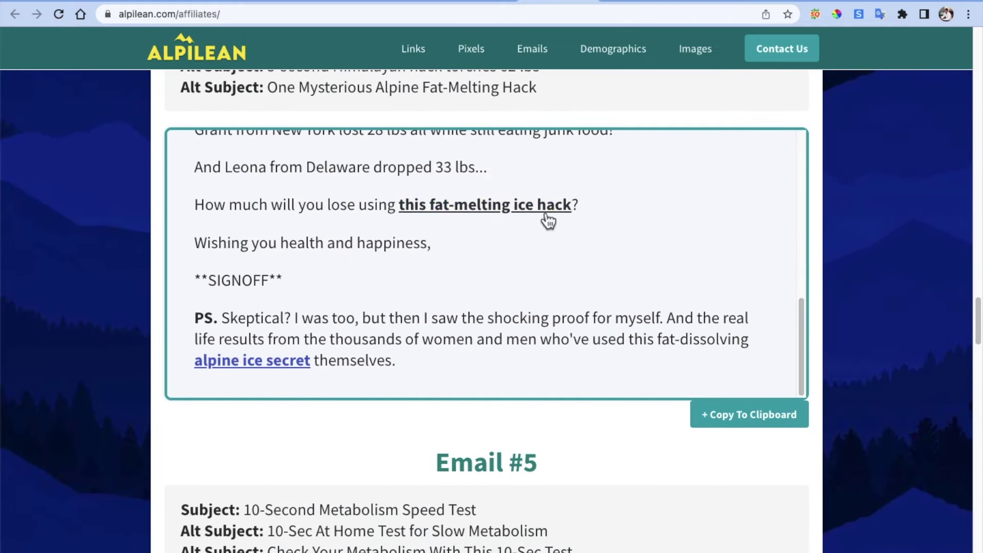
drag(581, 205, 194, 205)
key(cmd+c)
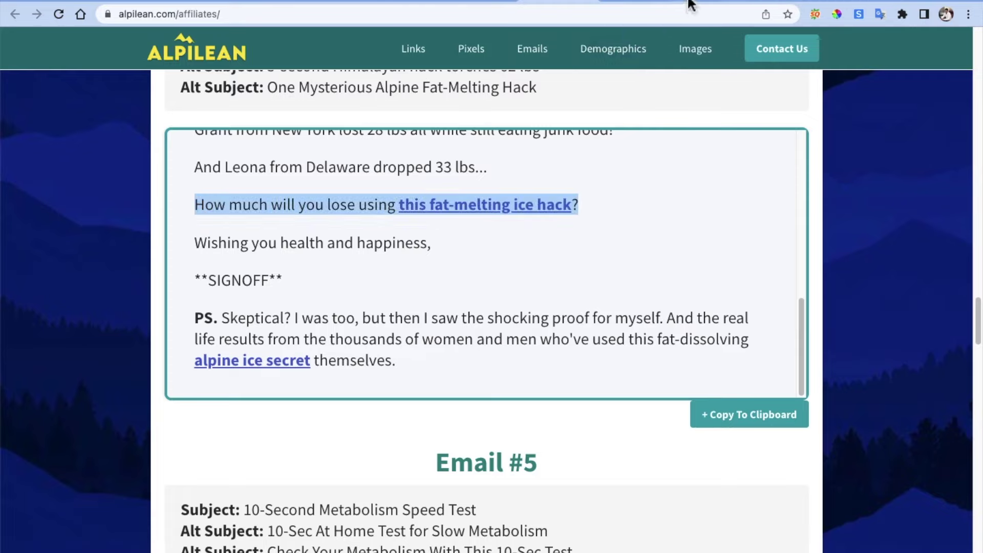
Return to the Medium draft and paste the copied ice hack question as a new paragraph at the end of the article.
click(713, 2)
click(776, 1)
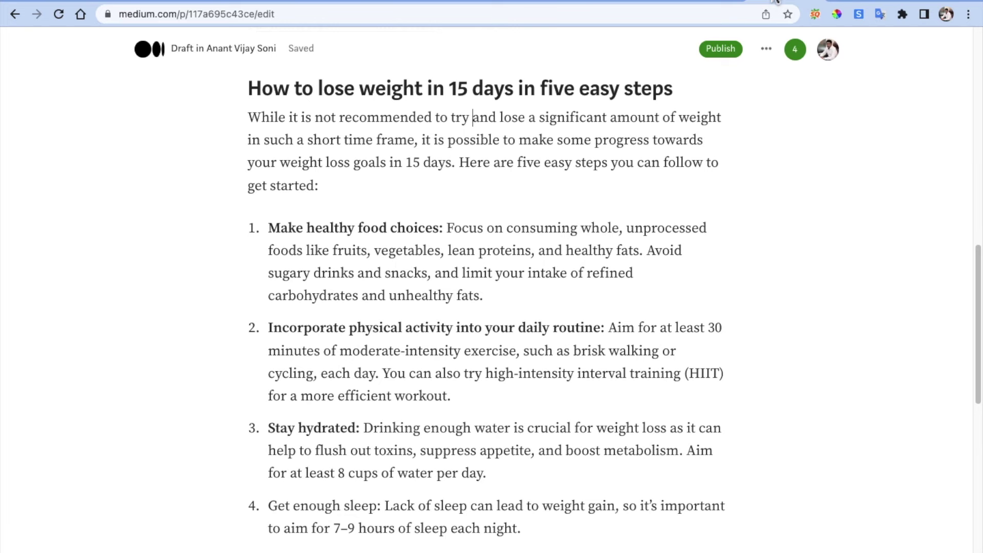
scroll(322, 338, down, 10)
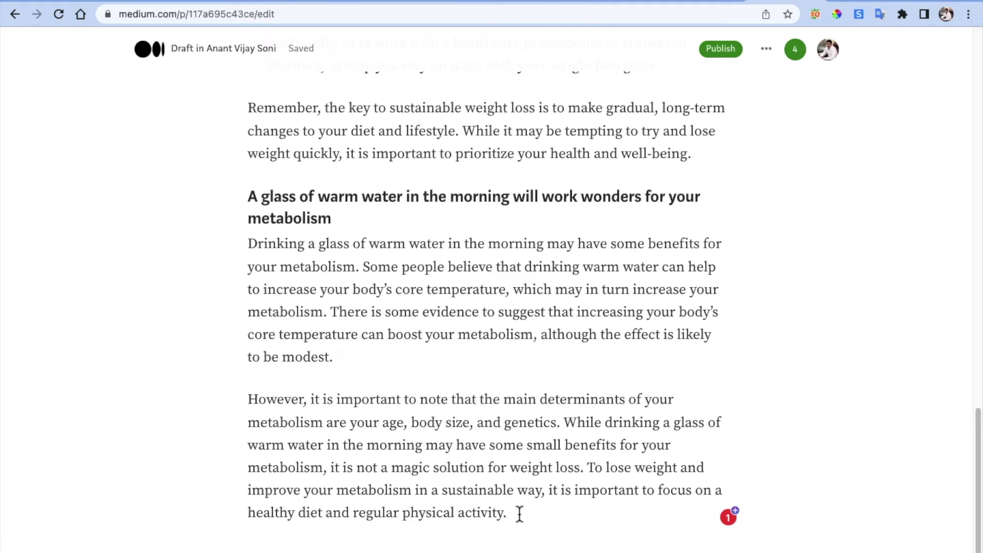
scroll(520, 514, up, 20)
scroll(519, 513, down, 10)
scroll(519, 514, up, 7)
scroll(494, 459, down, 20)
click(519, 522)
key(Return)
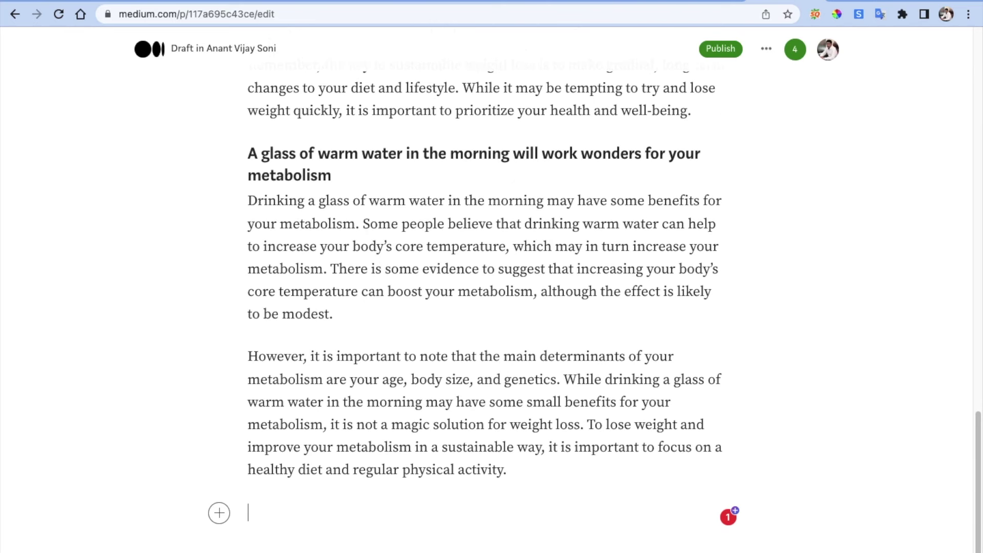
key(cmd+v)
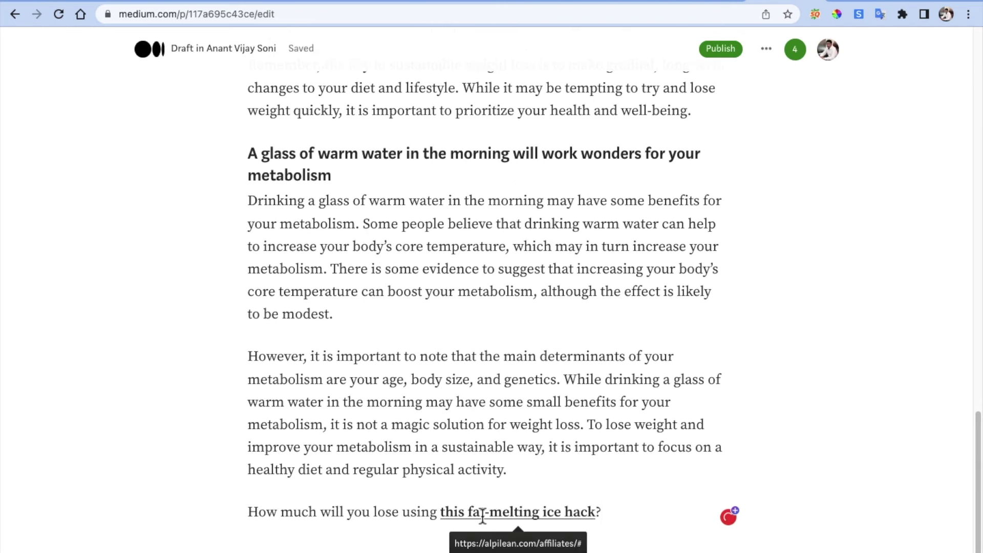
click(493, 515)
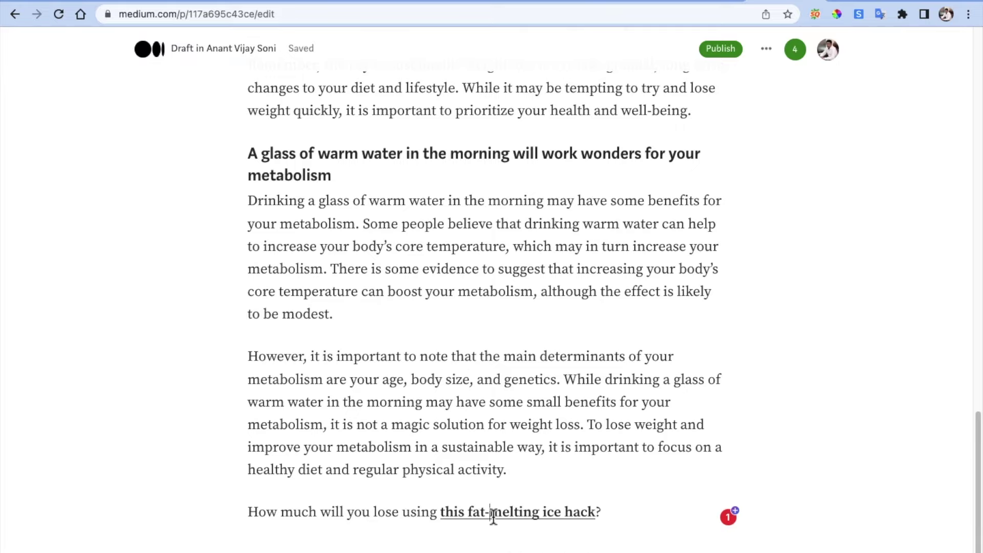
Open the draft's publishing options to check the story preview, and close them without publishing.
scroll(552, 339, up, 20)
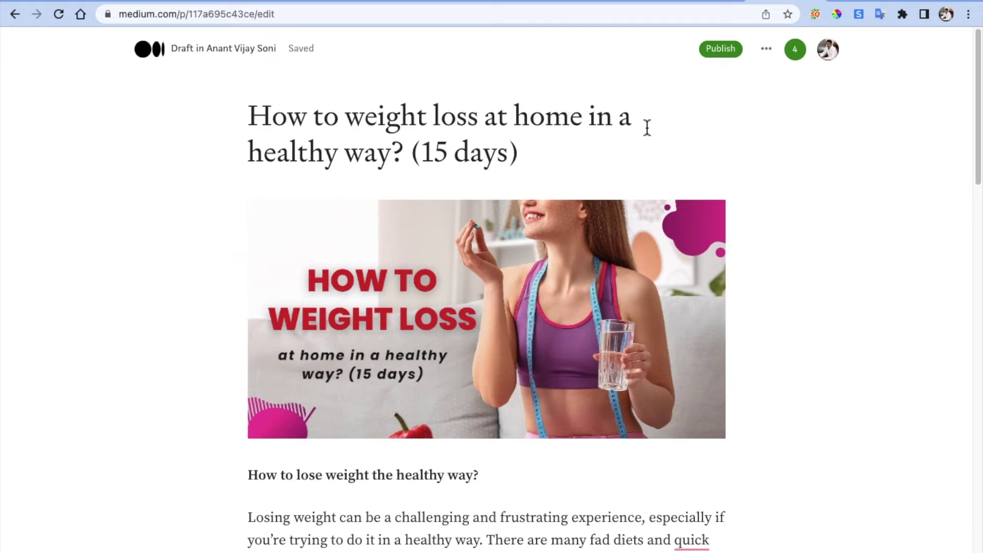
click(726, 50)
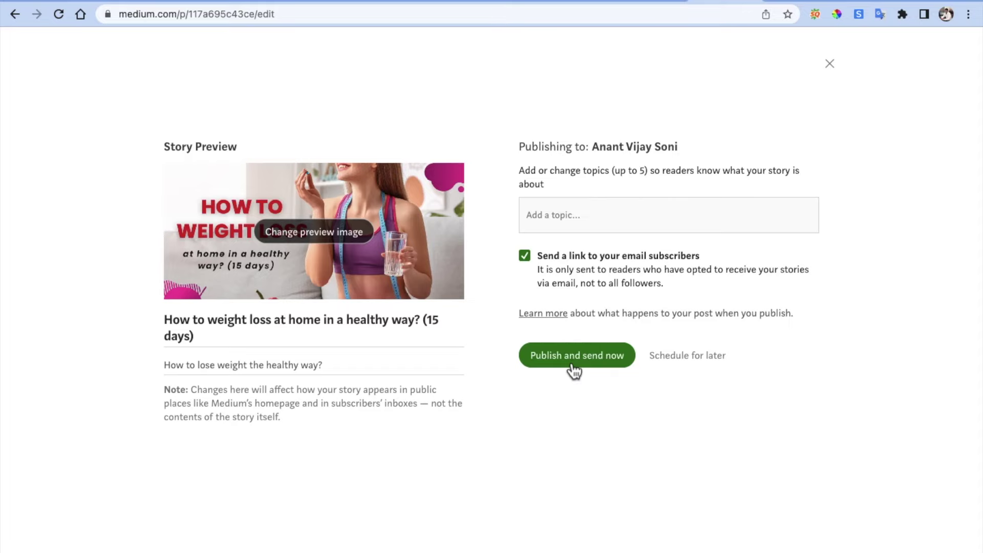
click(830, 65)
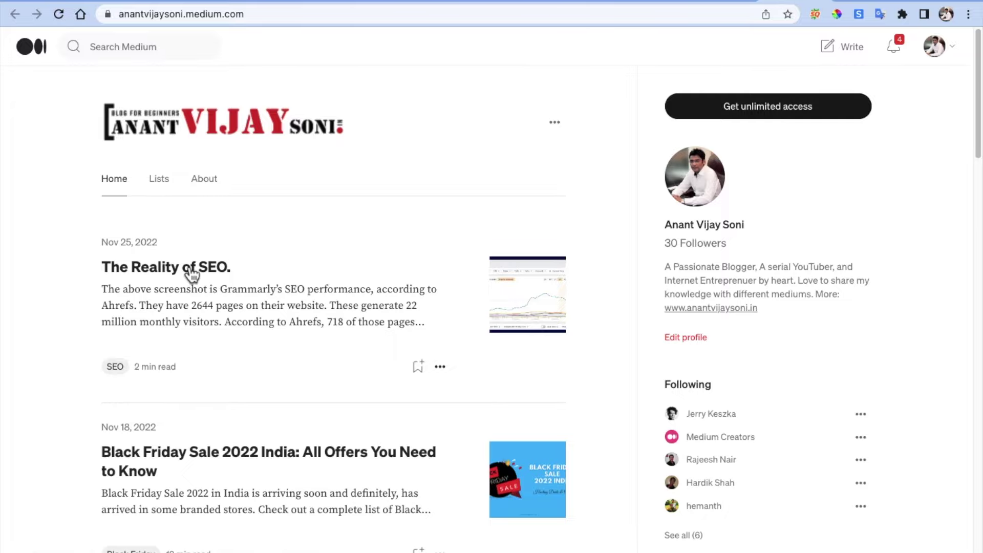
Open the published story "The Reality of SEO." from the Medium profile page and look through it.
scroll(192, 276, down, 1)
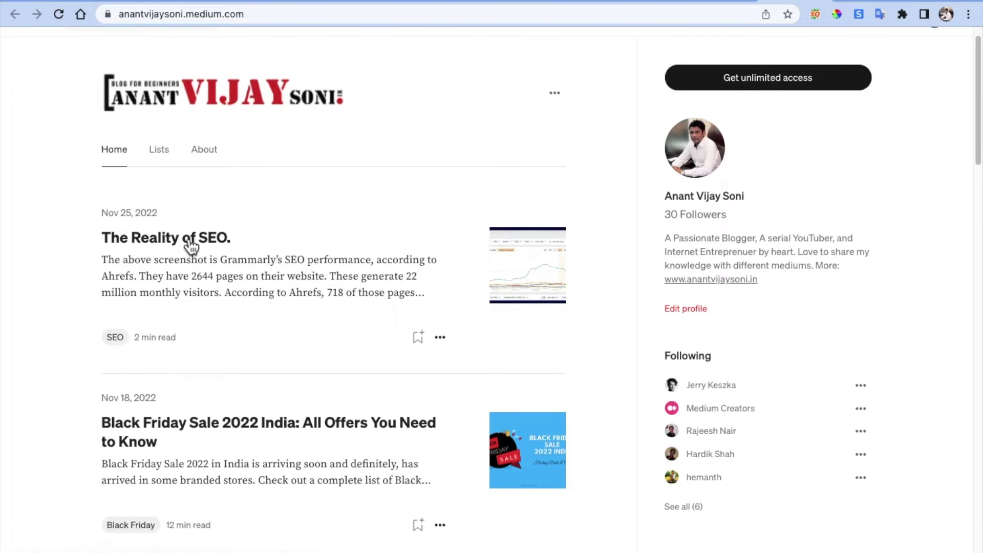
click(191, 240)
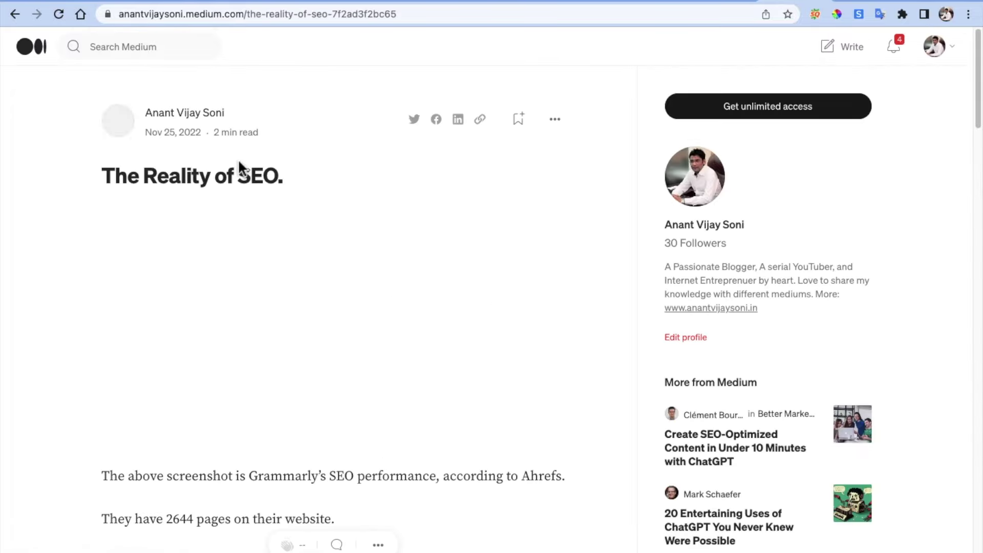
scroll(204, 256, down, 10)
scroll(204, 256, up, 5)
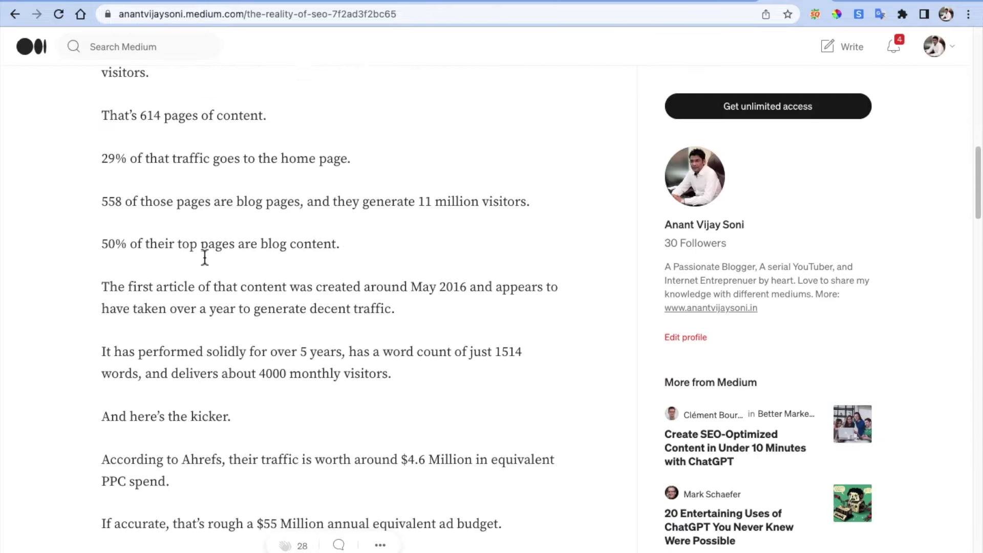
scroll(204, 258, up, 6)
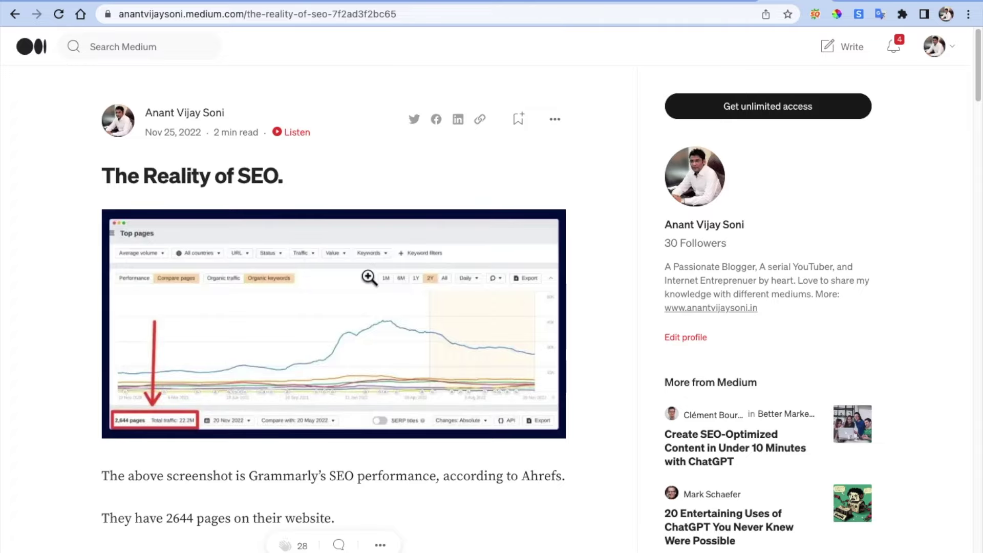
Look through the story "The Reality of SEO." and check the page its "SEO" link leads to, returning to the story.
scroll(368, 277, down, 20)
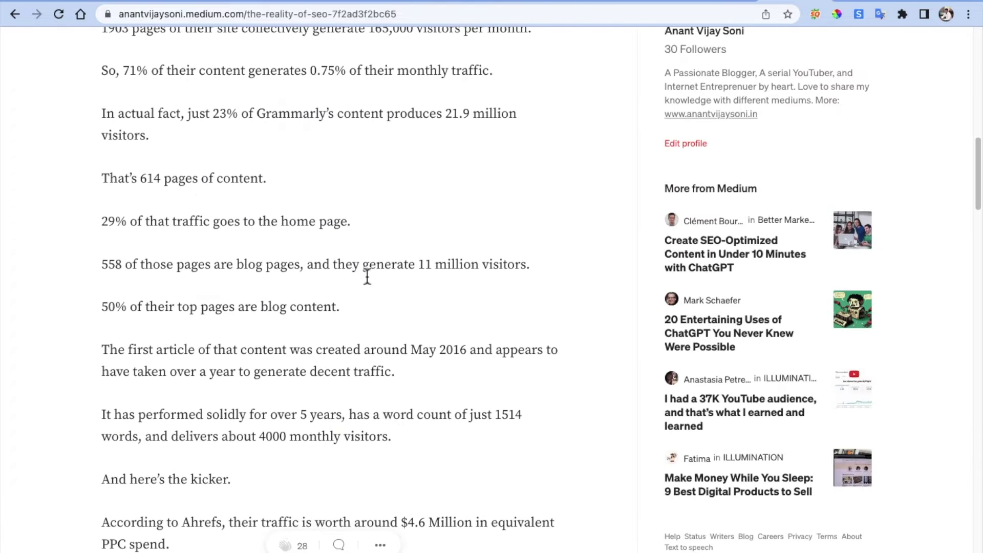
scroll(367, 280, down, 10)
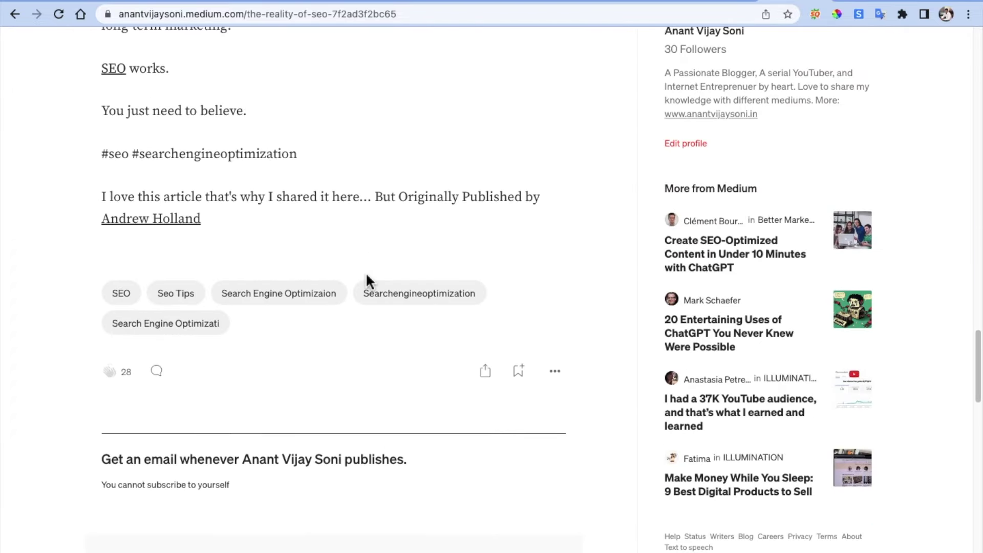
scroll(278, 192, up, 15)
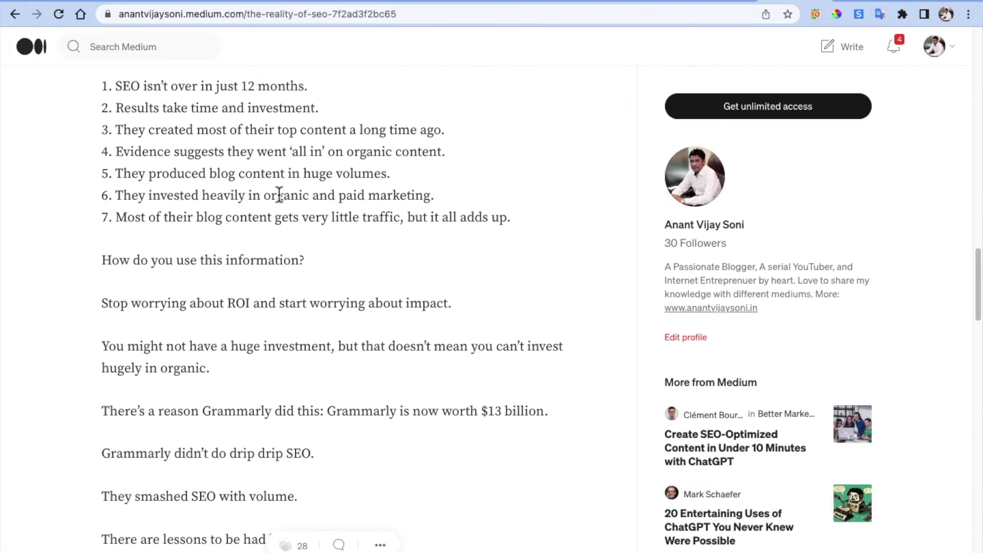
scroll(278, 195, up, 12)
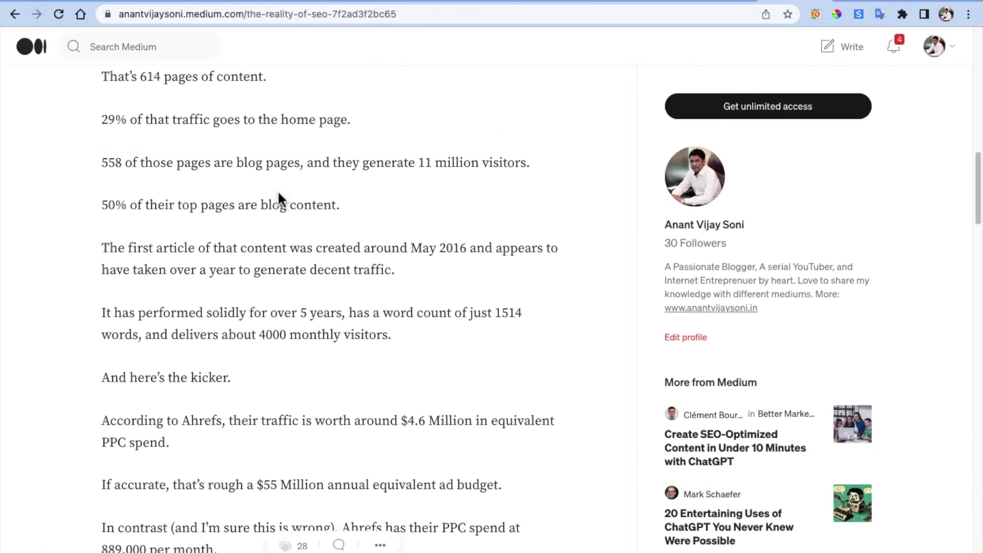
scroll(278, 197, down, 20)
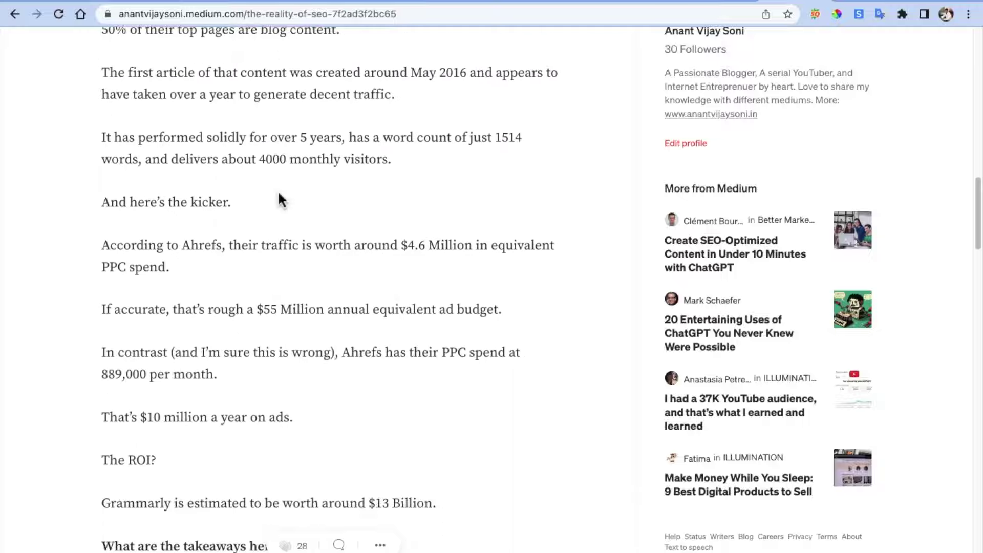
scroll(278, 190, down, 2)
click(113, 279)
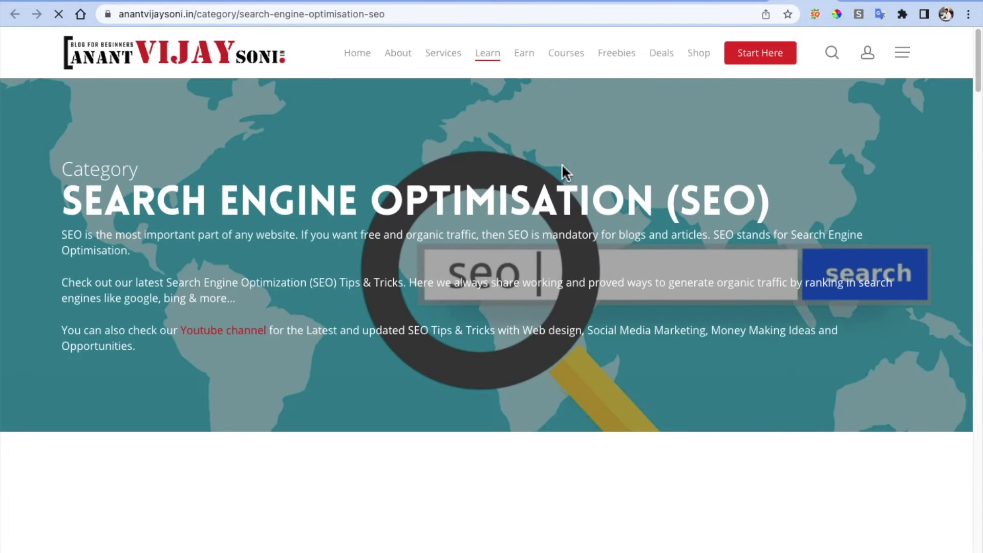
click(743, 3)
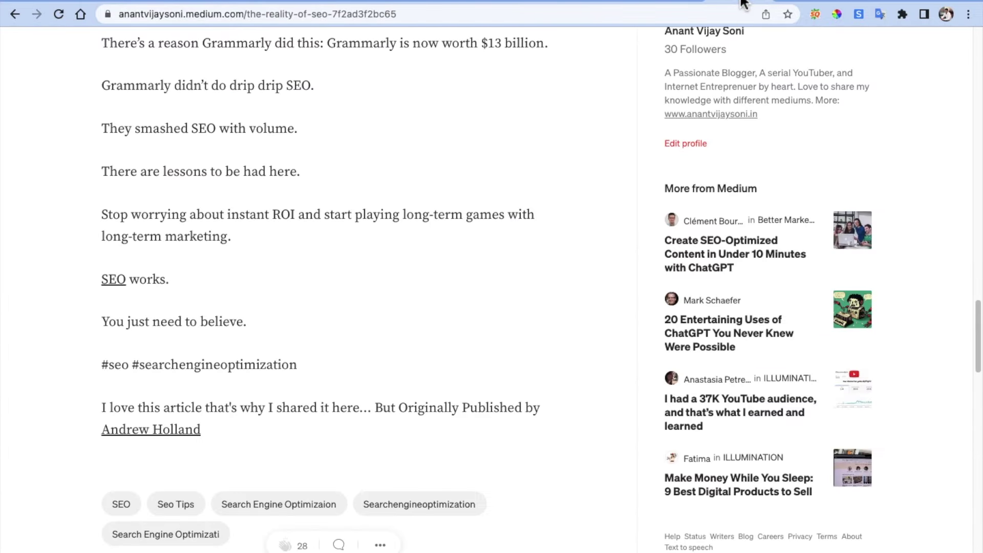
Copy the share link of "The Reality of SEO." and load the copied address in the browser.
scroll(178, 291, up, 20)
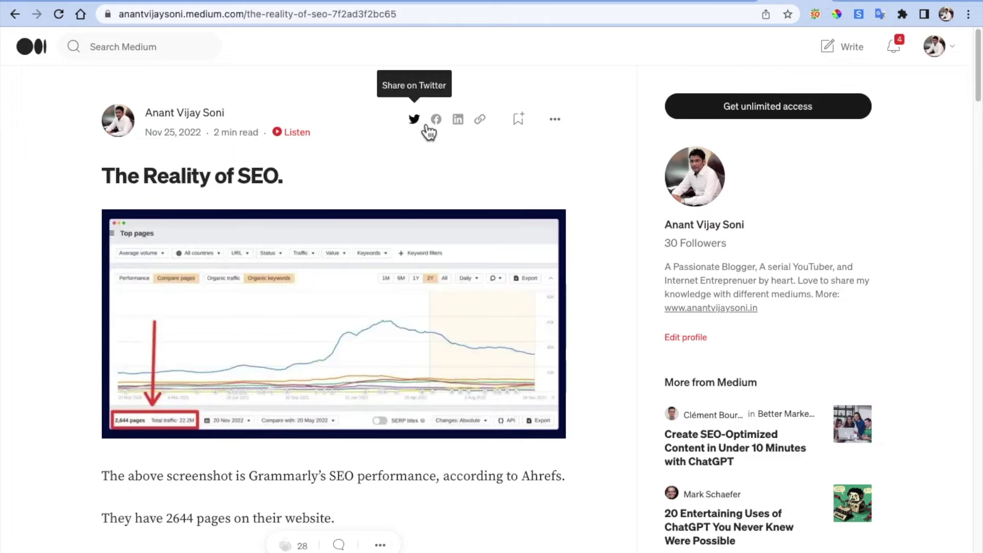
scroll(423, 129, up, 5)
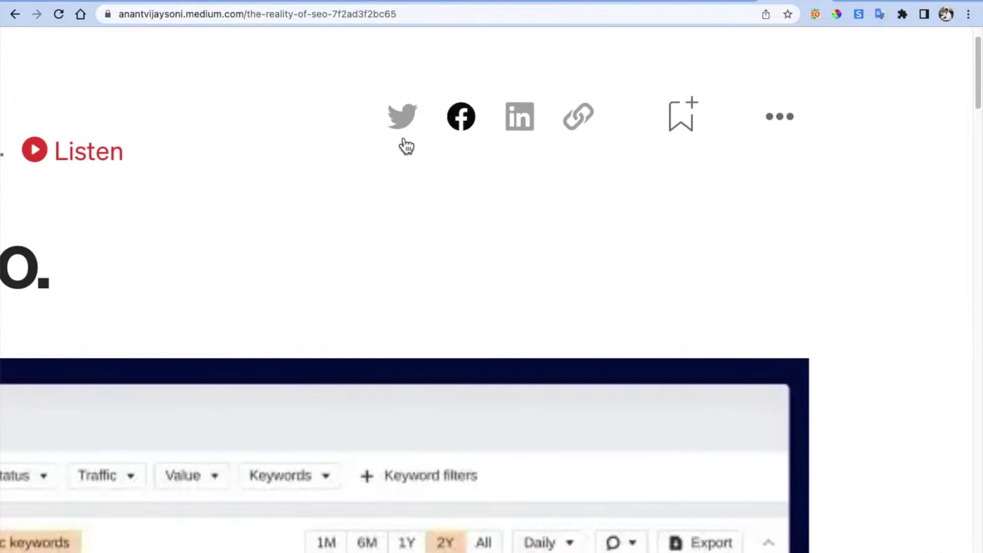
click(589, 121)
scroll(578, 121, down, 5)
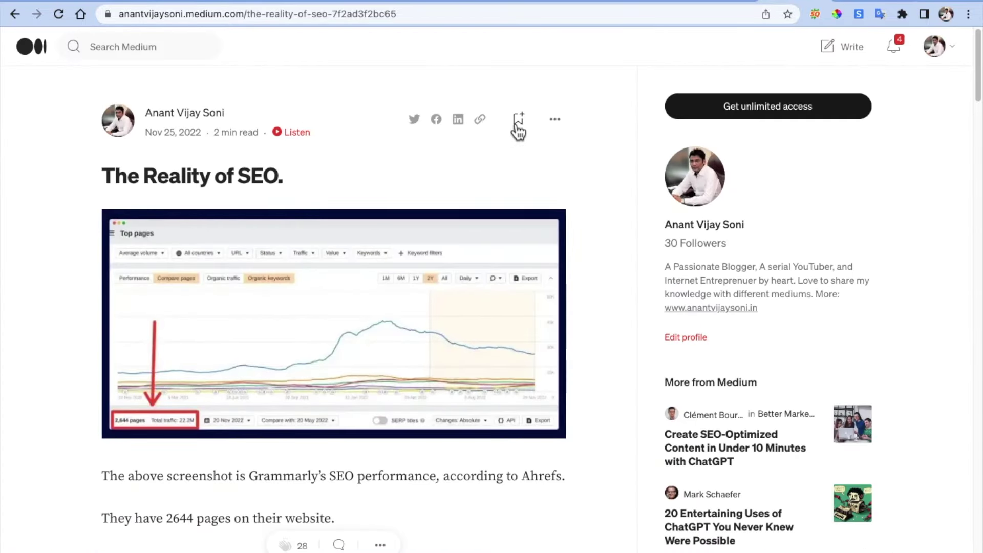
click(482, 123)
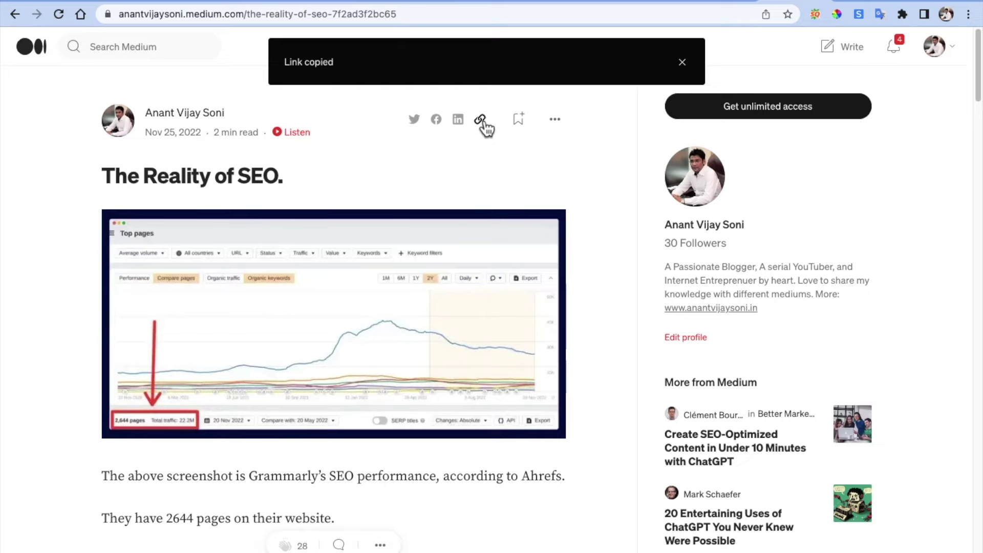
click(421, 19)
key(super+v)
key(Return)
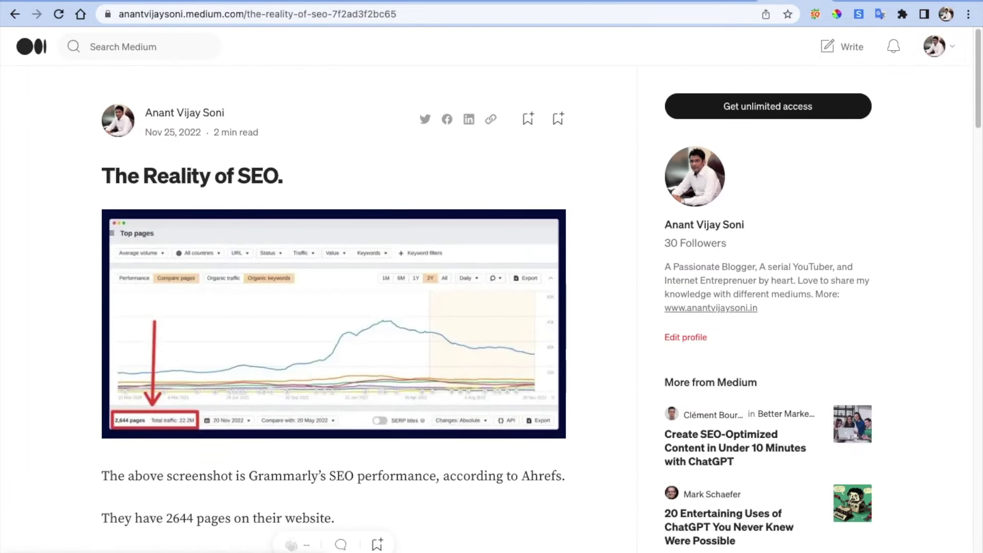
Search Google for "bookmarketing sites" in a new tab.
key(super+t)
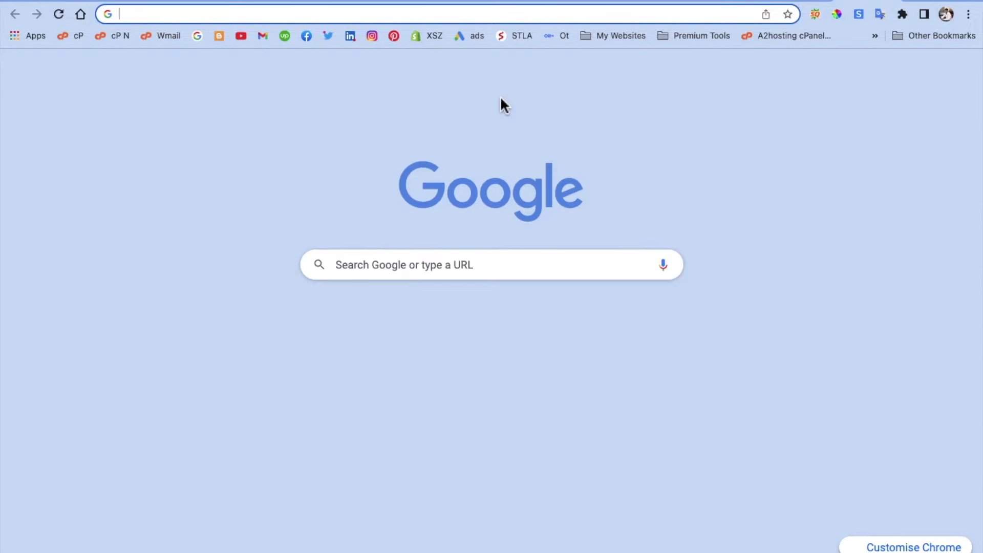
text(bookm)
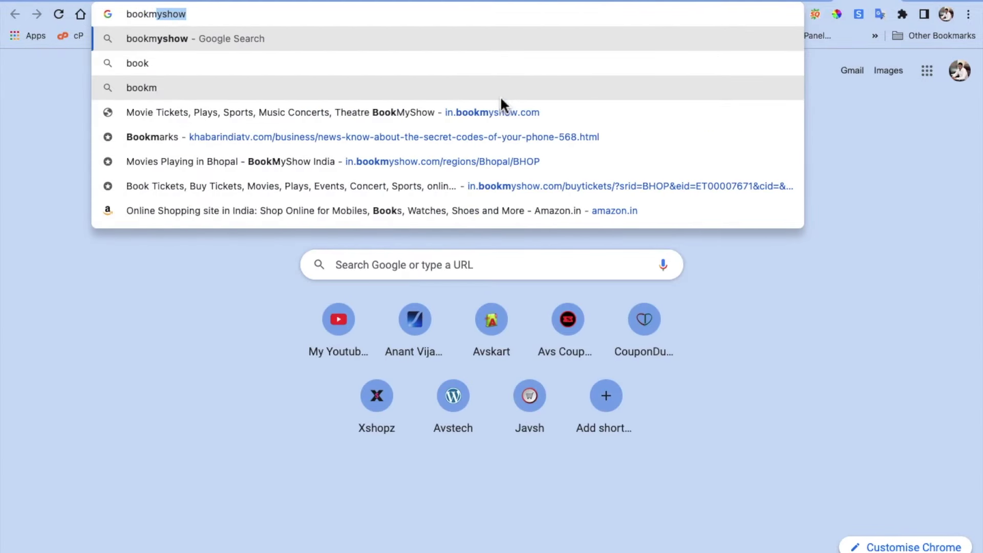
text(arketing s)
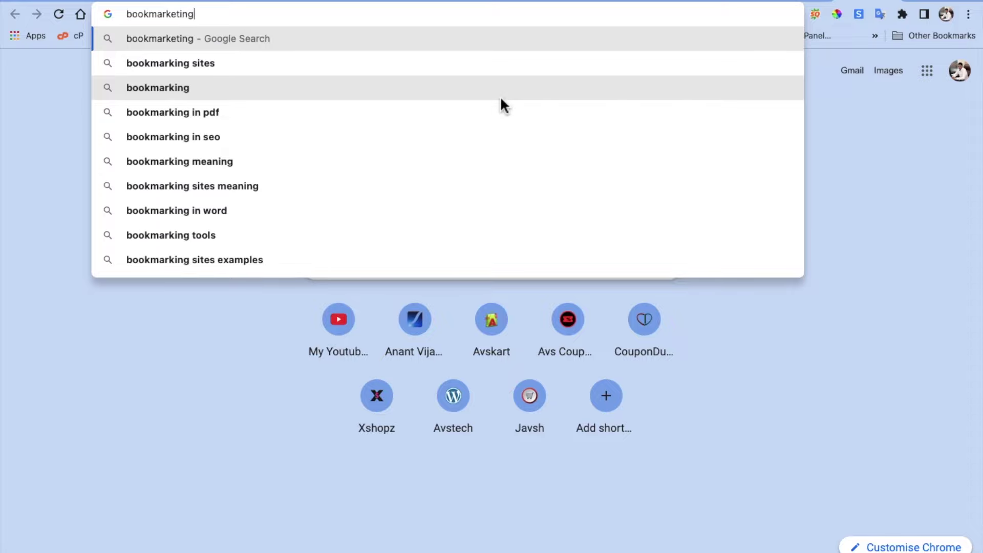
text(ites)
key(Return)
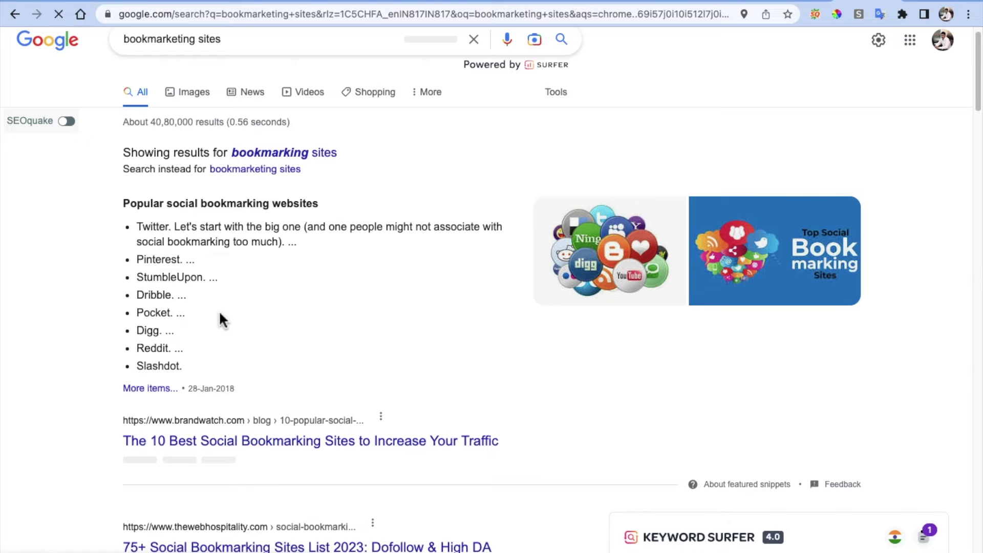
Look over the search results, highlight Digg among the popular sites, and open the "75+ Social Bookmarking Sites List 2023" result.
scroll(219, 310, down, 1)
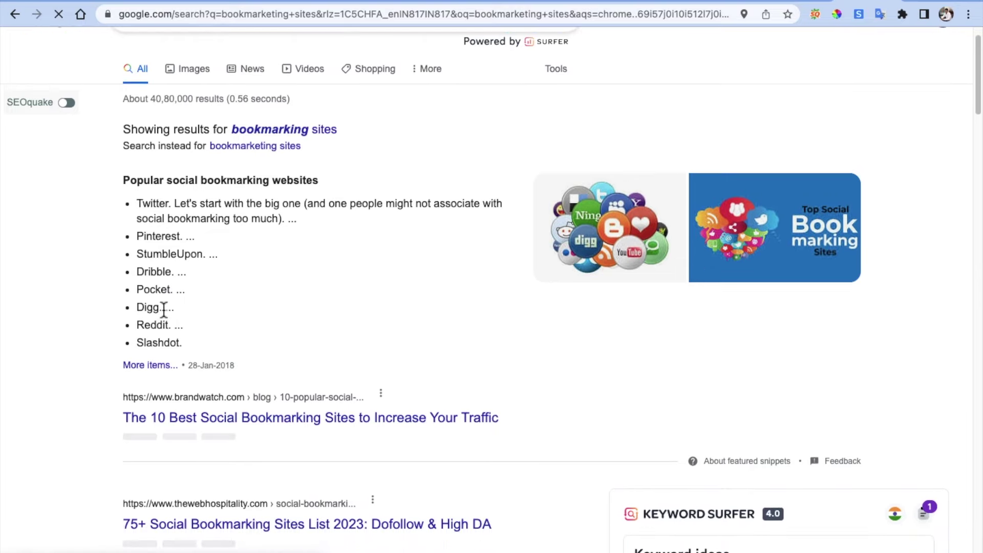
drag(159, 309, 140, 311)
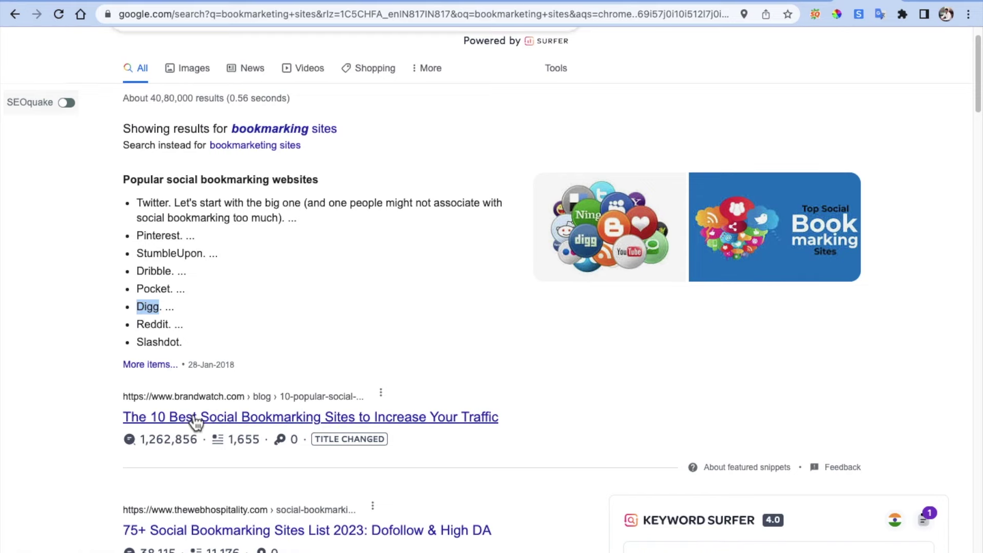
scroll(193, 424, down, 7)
scroll(210, 193, up, 4)
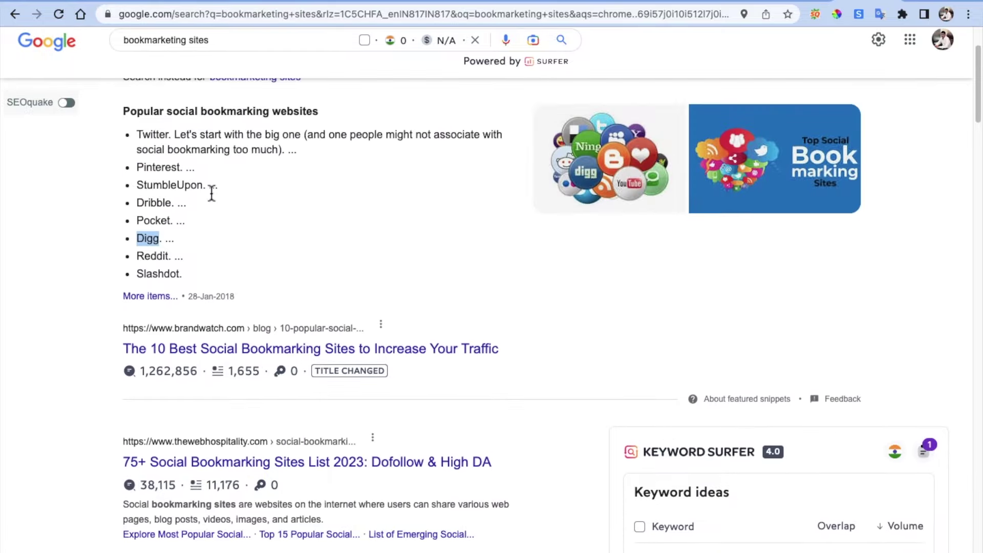
scroll(206, 346, down, 2)
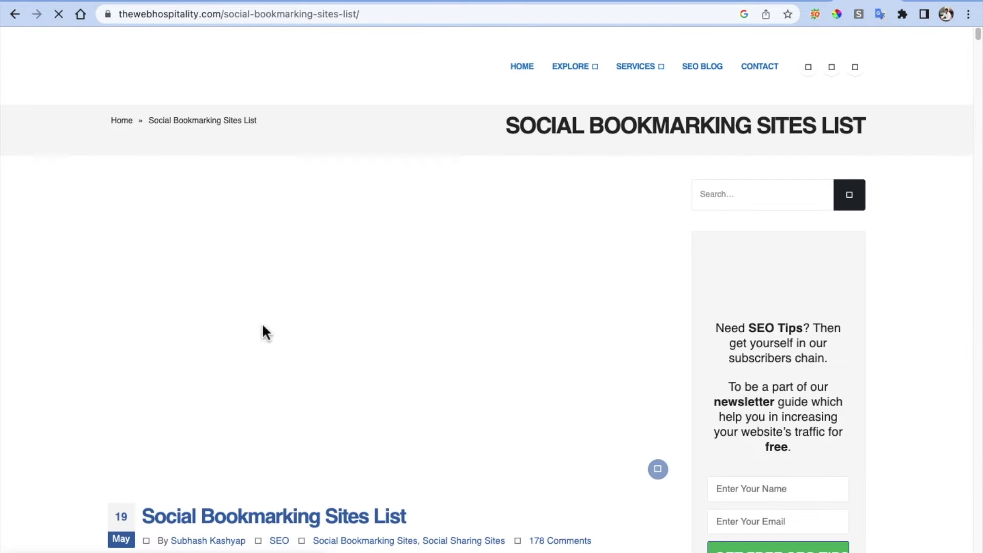
Look through the social bookmarking sites list for platforms and their DA ratings.
scroll(262, 332, down, 20)
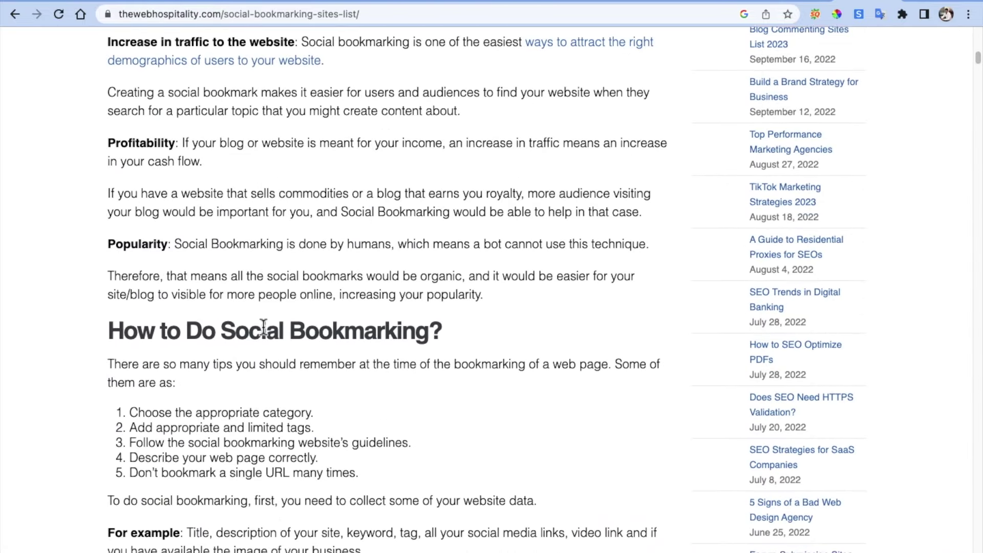
scroll(263, 323, down, 12)
scroll(263, 323, down, 10)
scroll(263, 327, down, 7)
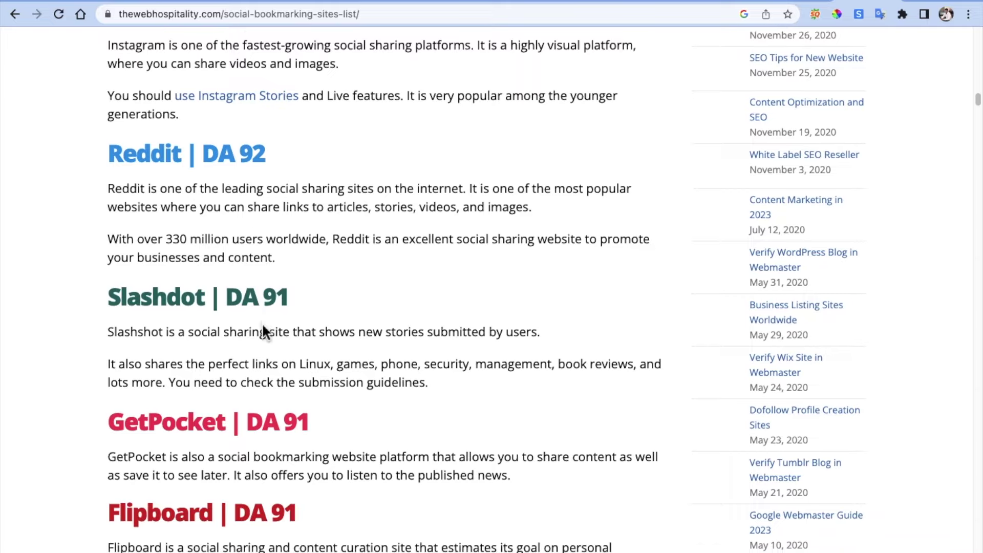
scroll(262, 323, down, 7)
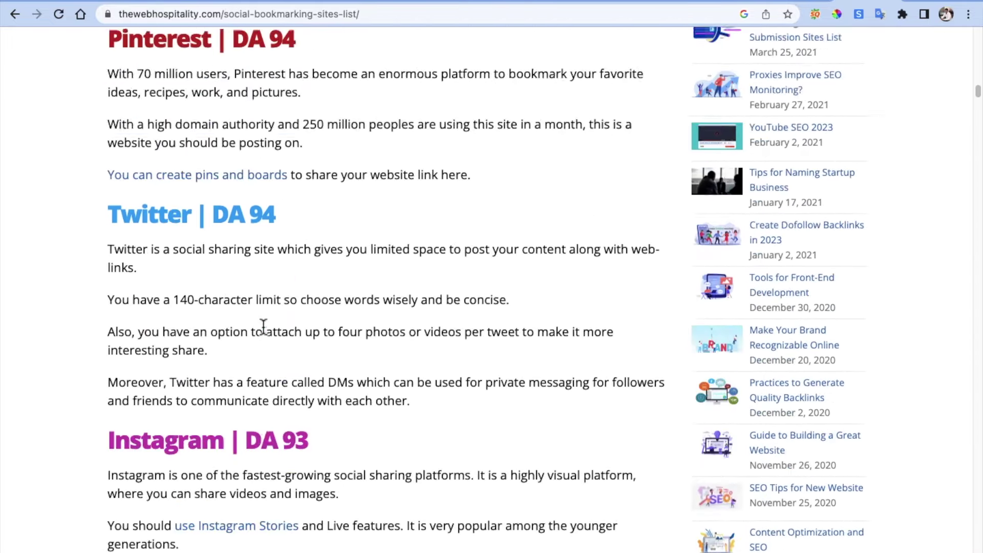
scroll(264, 326, up, 5)
Open digg.com, sign in with the Google account, and check the account options.
key(super+t)
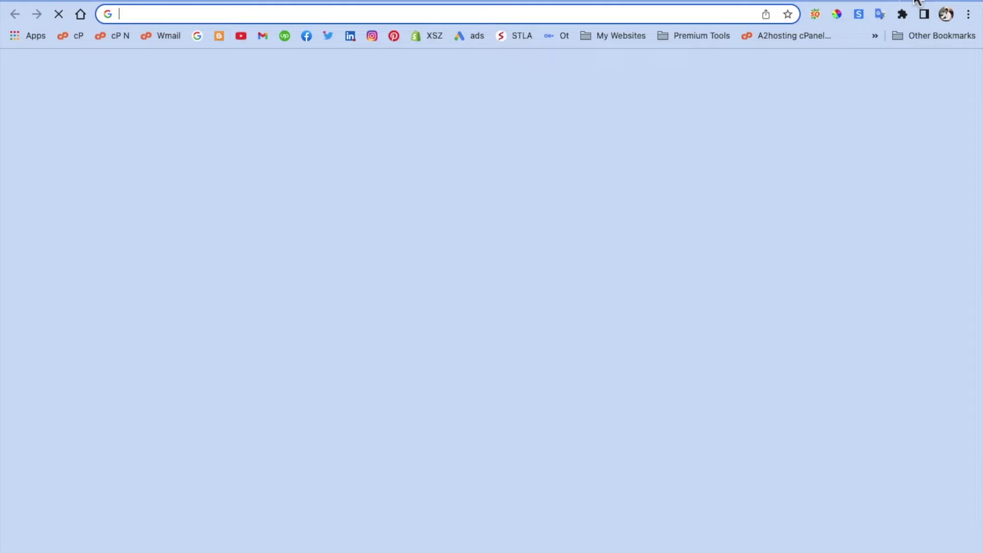
text(g)
key(Delete)
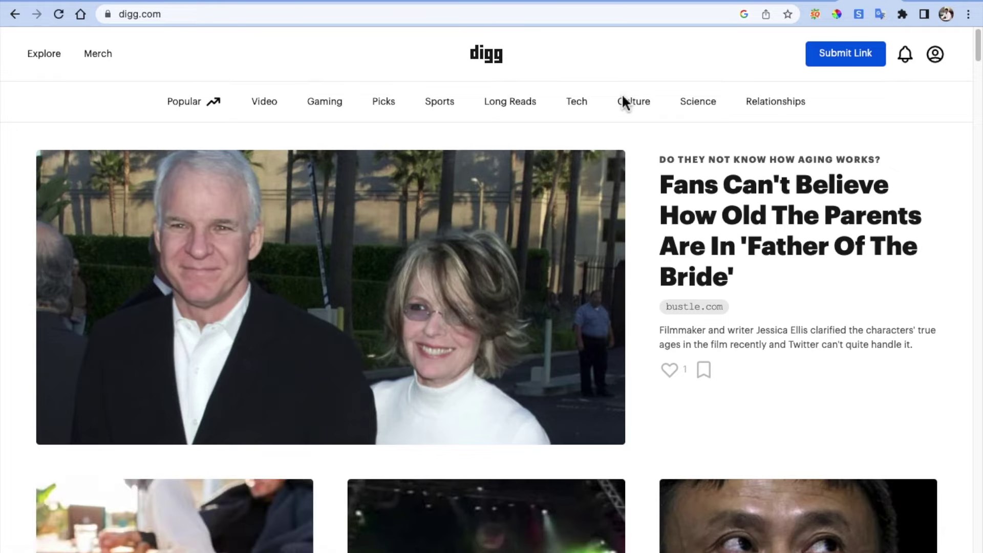
click(843, 54)
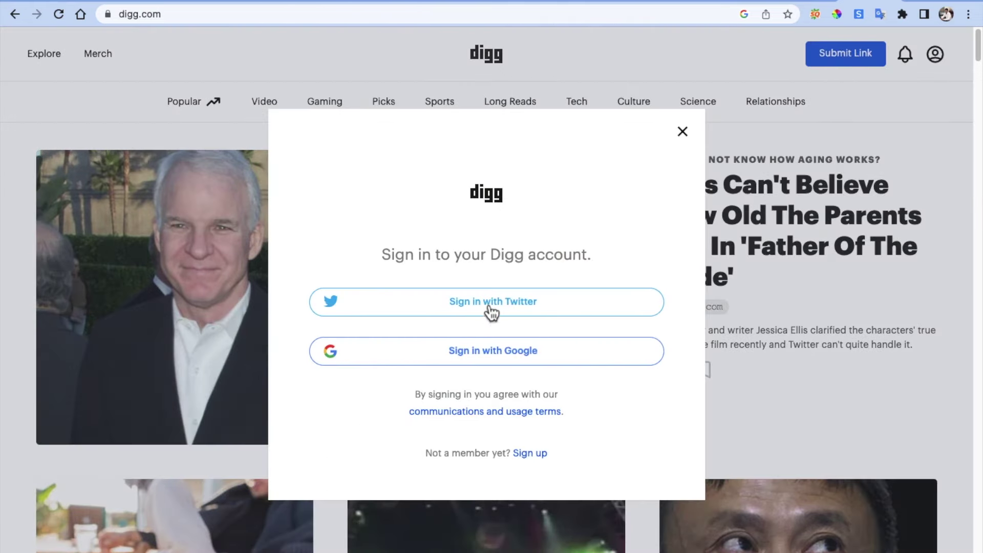
click(424, 350)
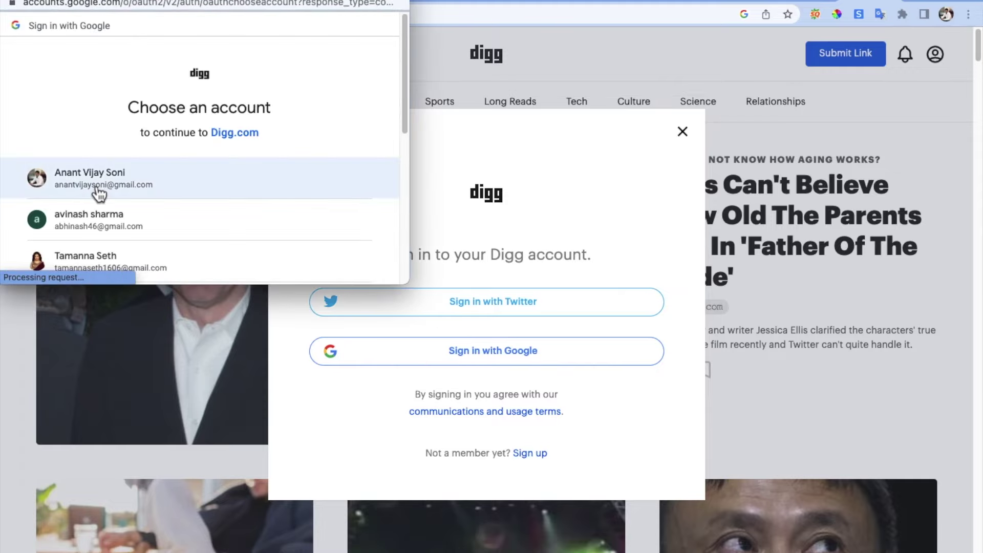
click(935, 53)
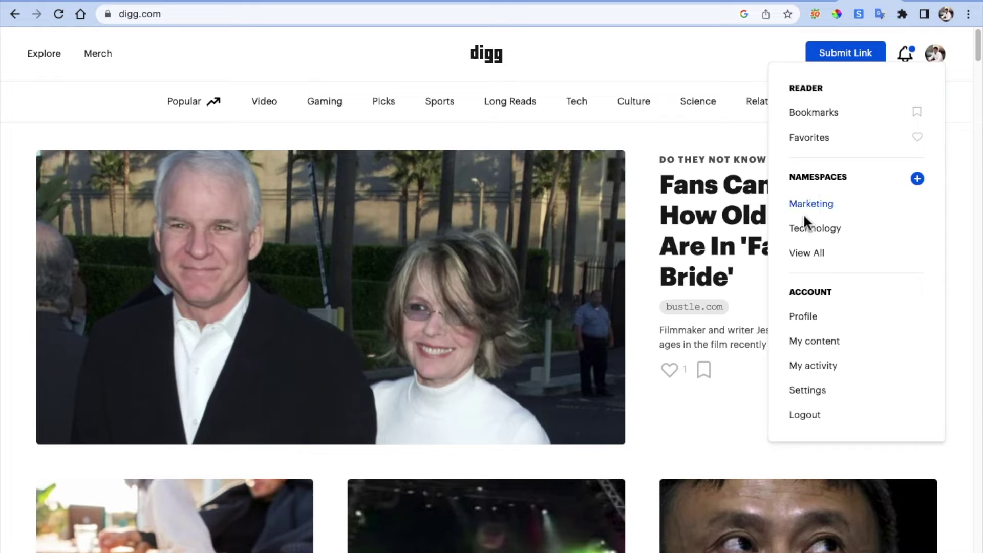
click(965, 138)
Start a link submission on Digg and paste the copied Medium story link into it.
click(868, 63)
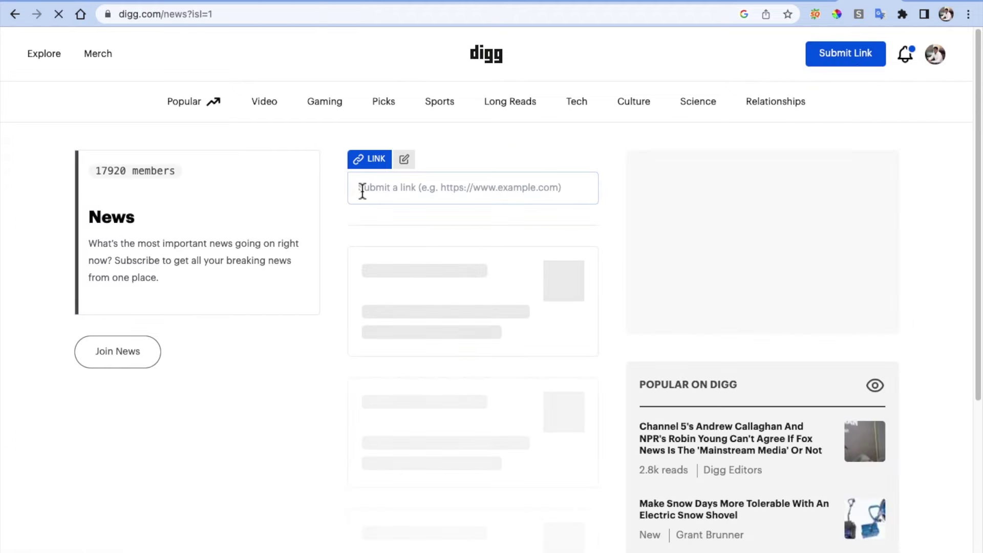
click(419, 199)
key(ctrl+v)
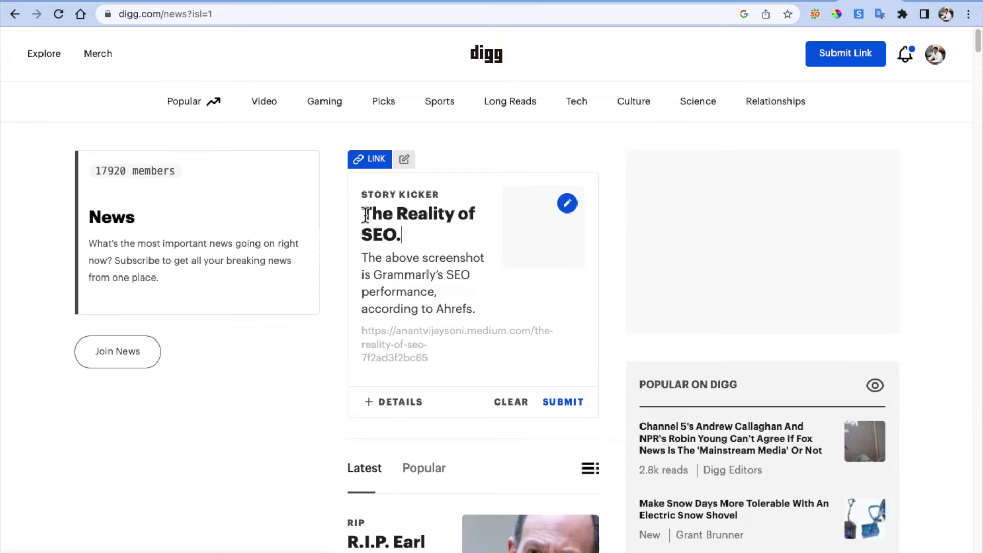
scroll(434, 257, down, 1)
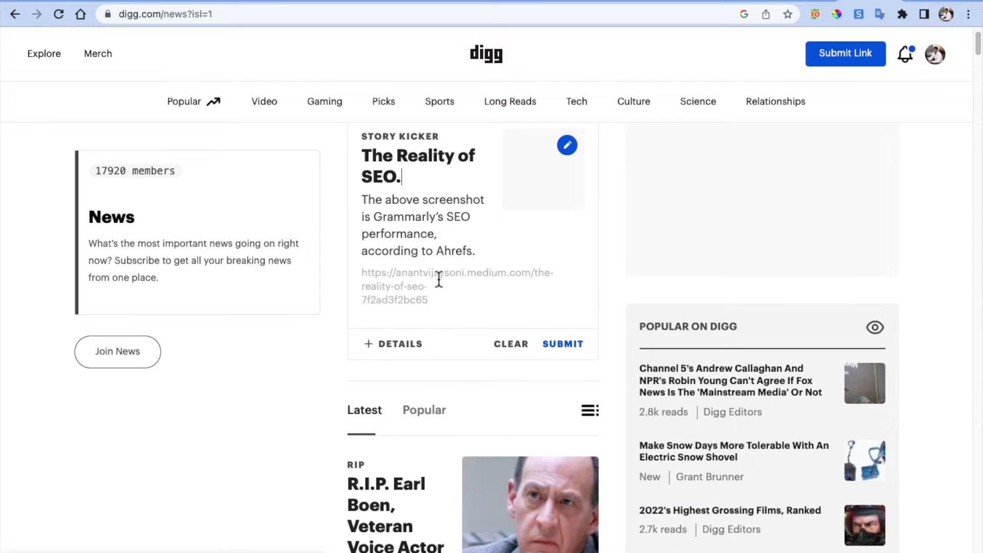
scroll(538, 293, down, 1)
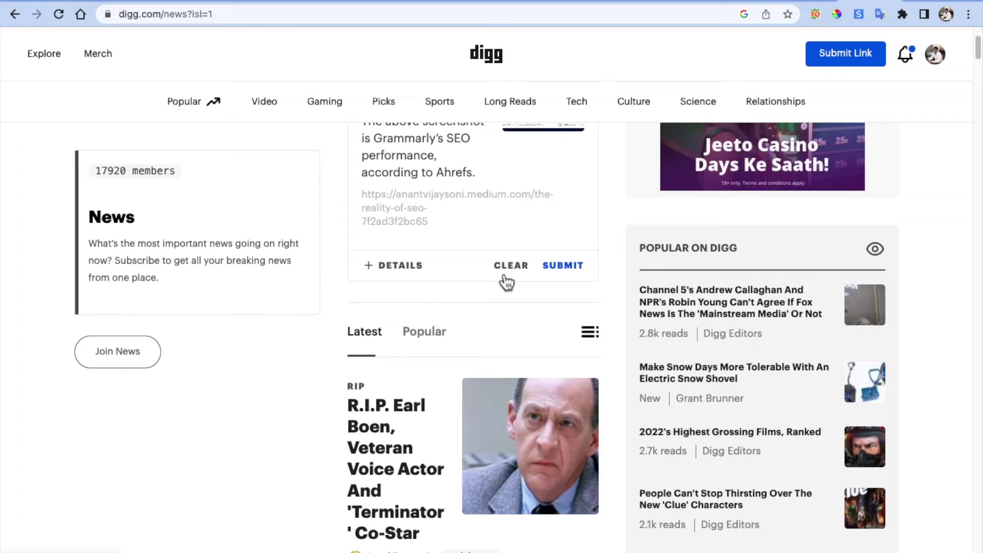
Review the optional details of the Digg submission, leave them blank, and submit the story link.
click(413, 276)
scroll(413, 271, down, 2)
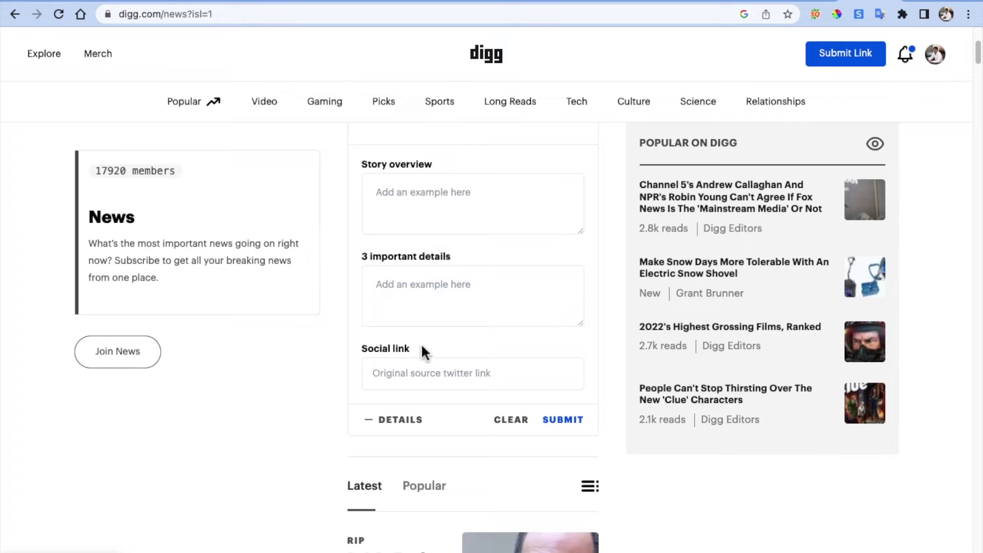
scroll(387, 279, up, 4)
scroll(409, 279, down, 5)
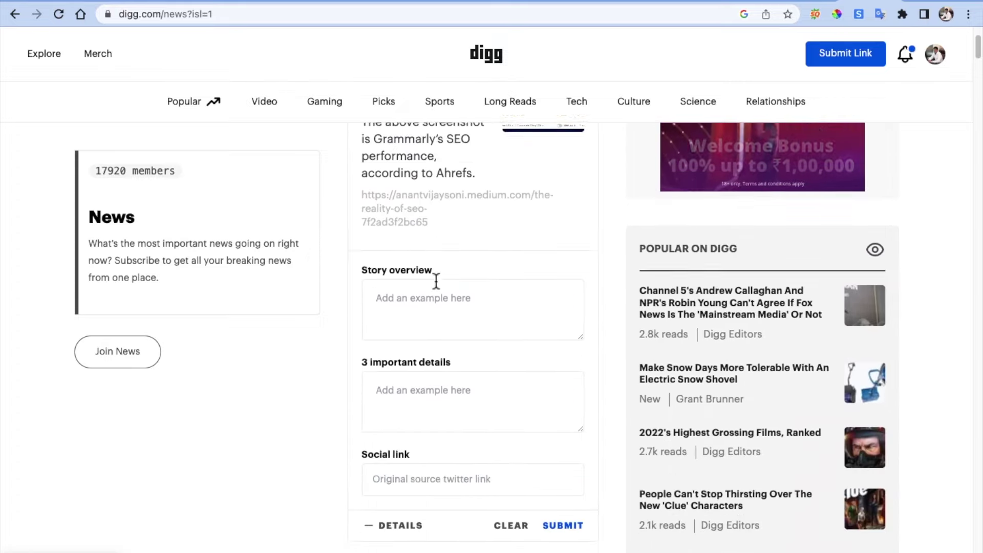
click(571, 419)
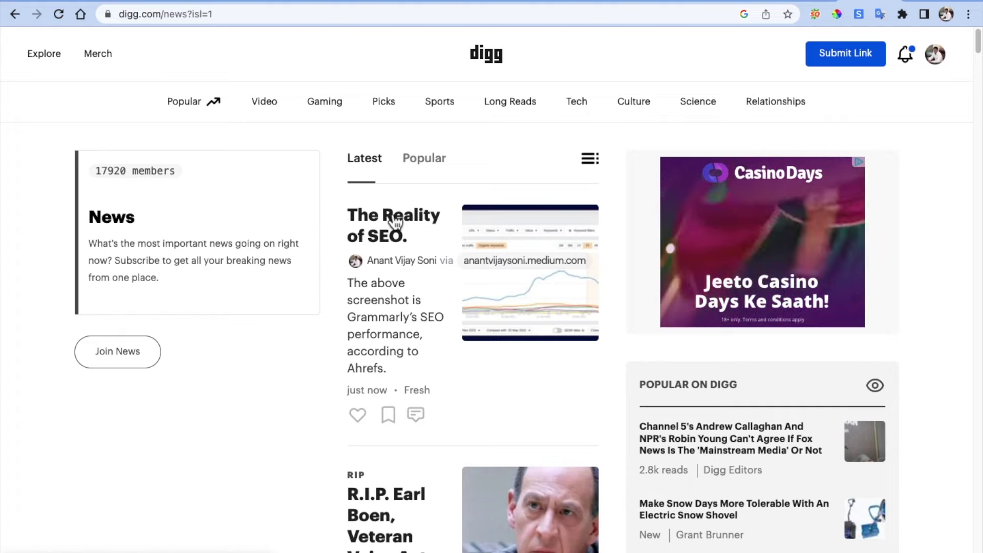
Follow the submitted story's link on Digg to check the Medium article it opens, and return to the Digg news page.
click(391, 215)
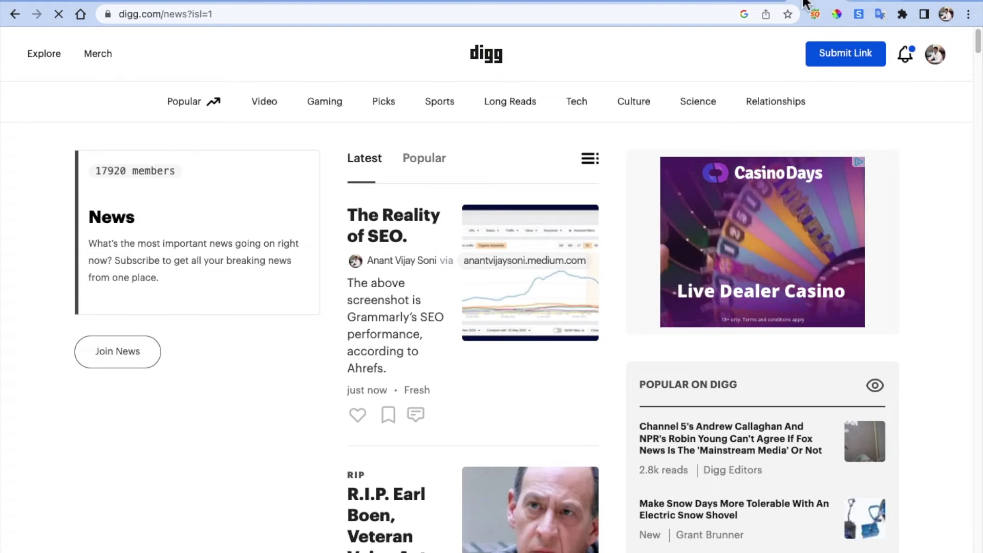
key(alt+Left)
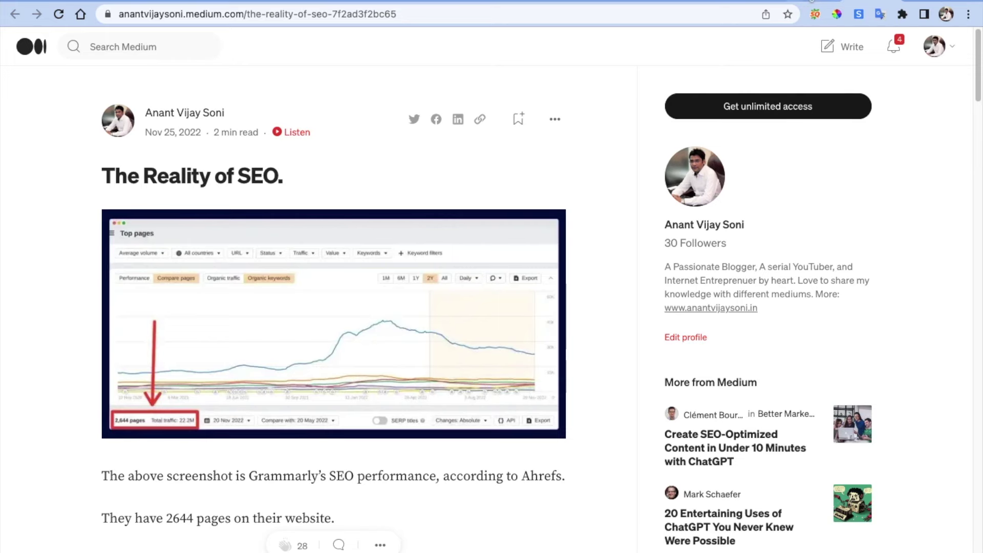
click(812, 1)
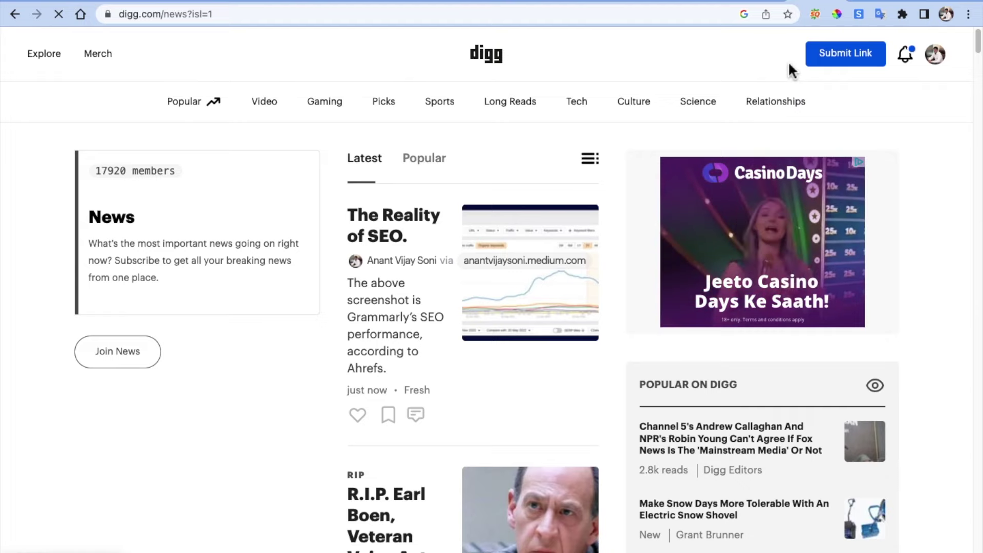
View Digg's traffic analytics, and return to the social bookmarking sites list to look over the Pinterest and Twitter entries.
click(814, 17)
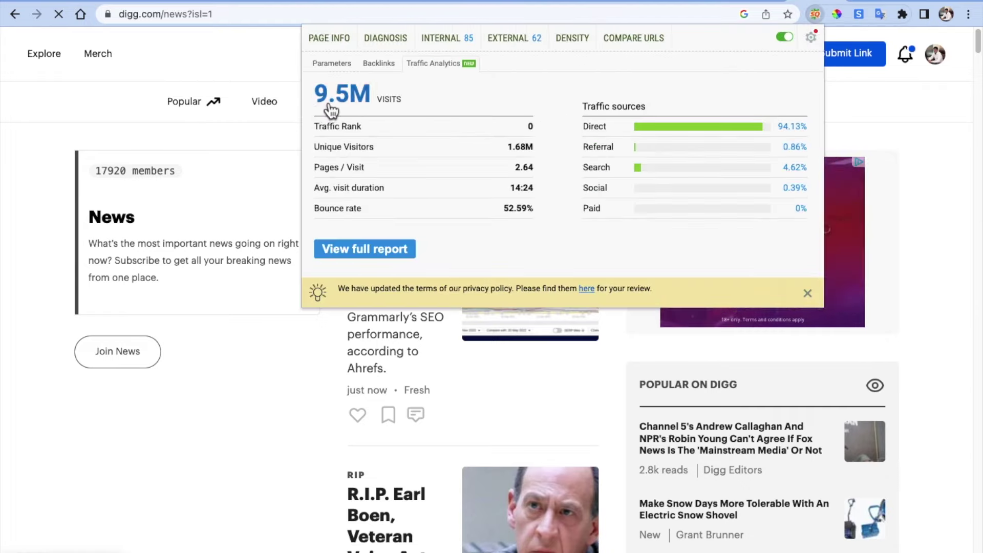
click(226, 60)
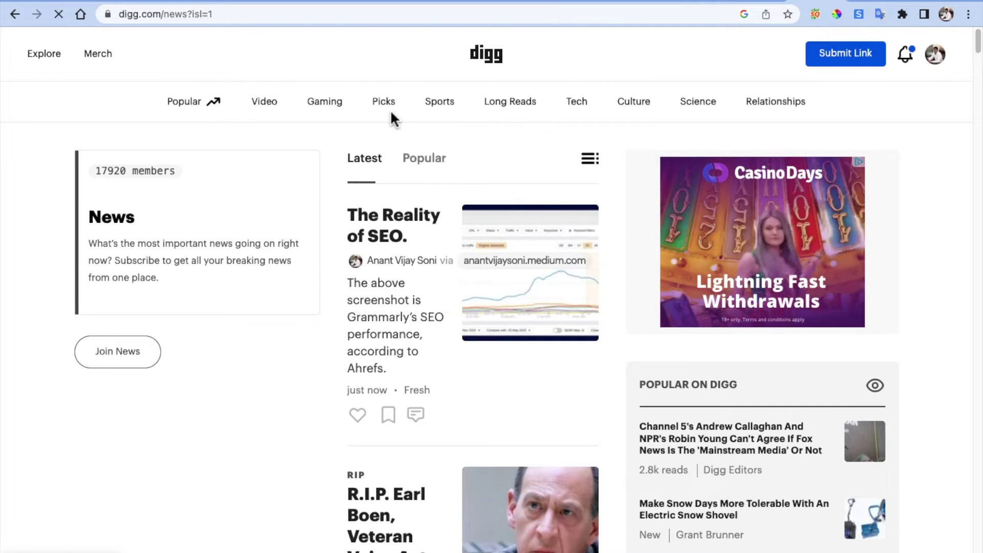
click(865, 3)
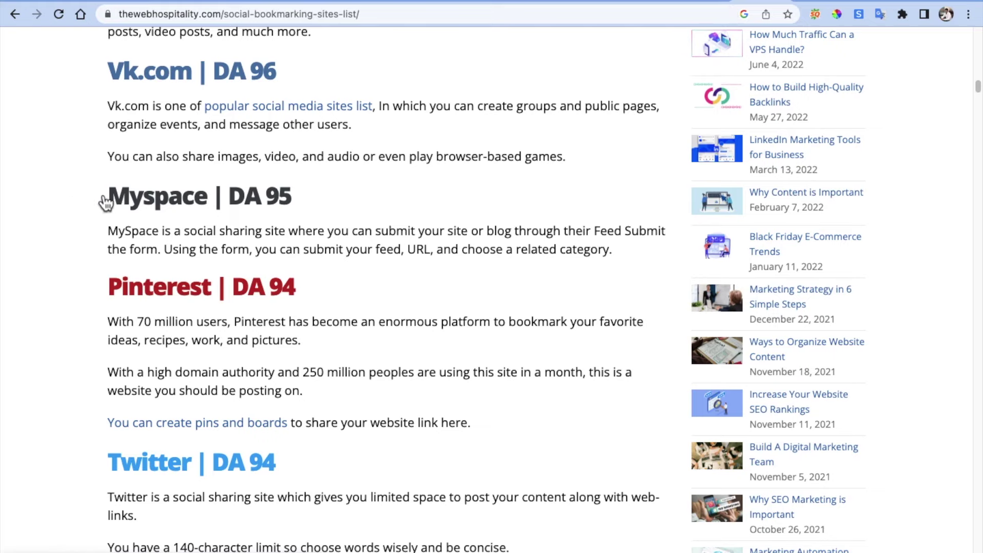
scroll(312, 231, down, 5)
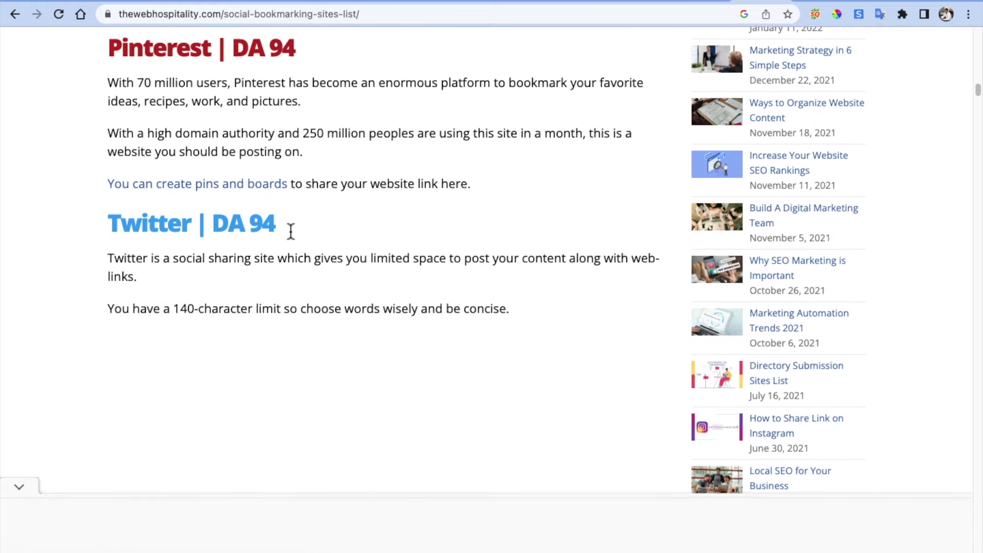
scroll(291, 231, down, 2)
Search Google for "tumblr" in a new tab, open the Tumblr site, and dismiss the translation prompt.
click(837, 5)
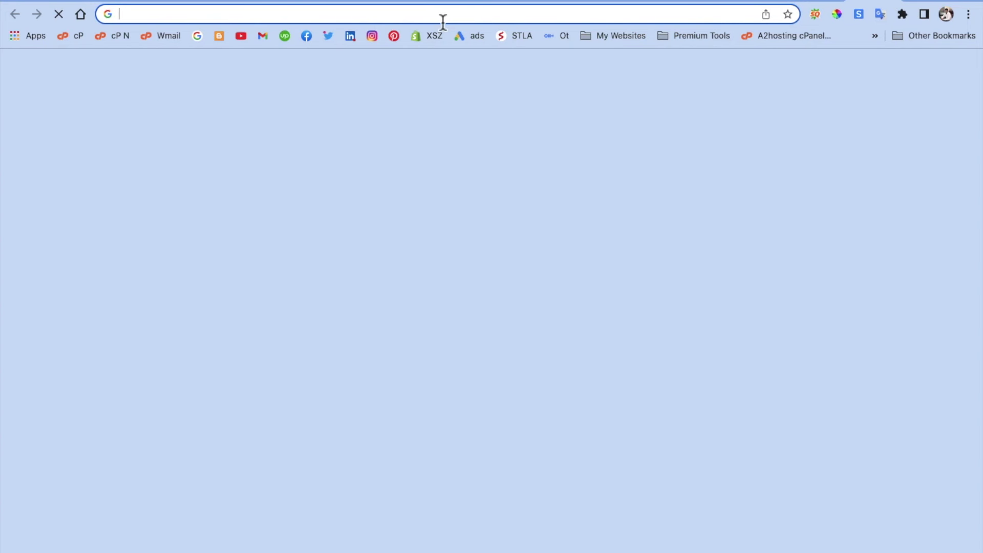
click(443, 21)
text(tumb)
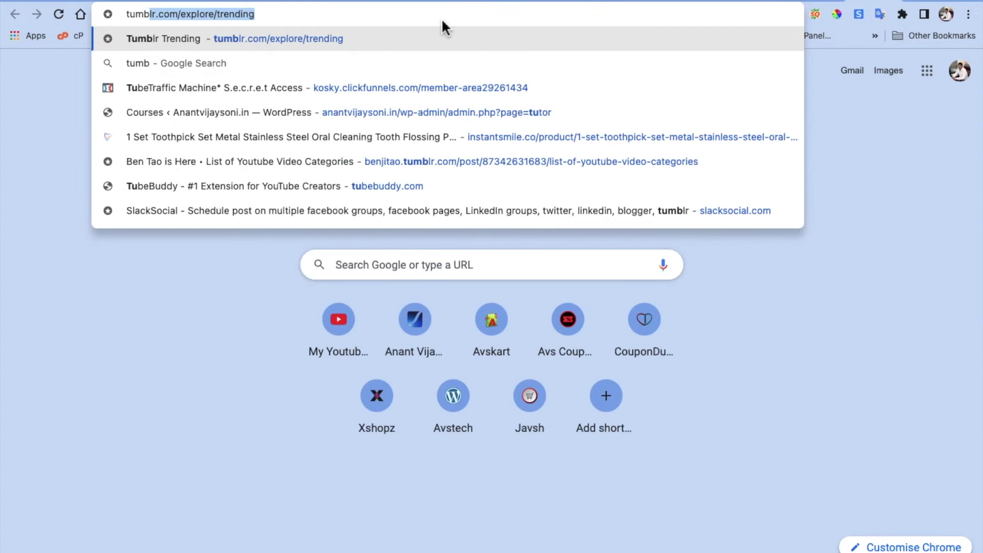
text(lr)
key(Return)
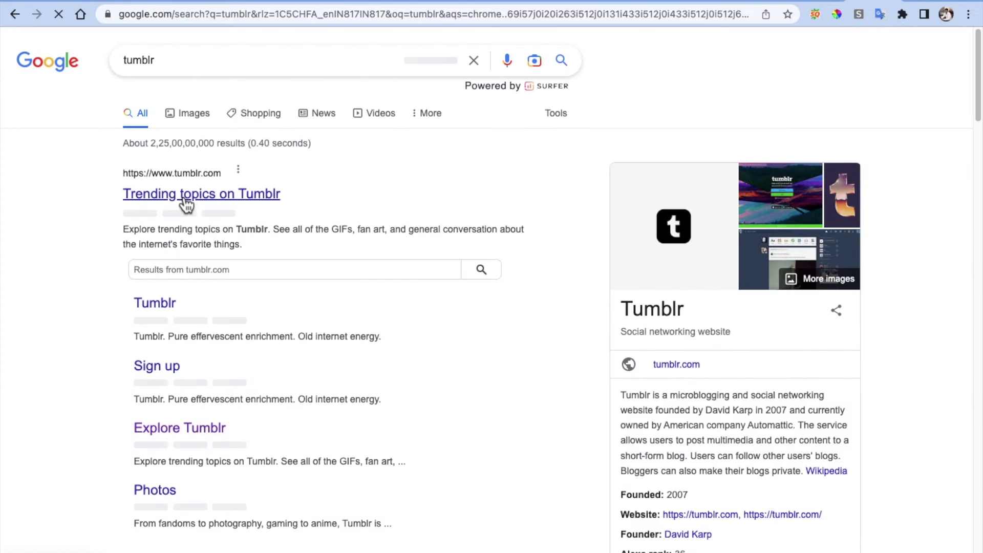
click(279, 194)
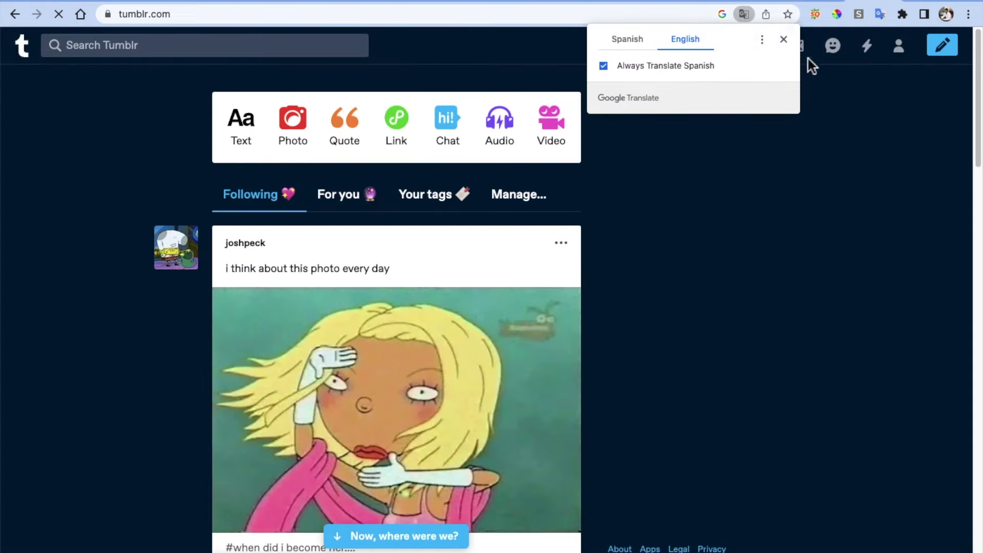
click(784, 40)
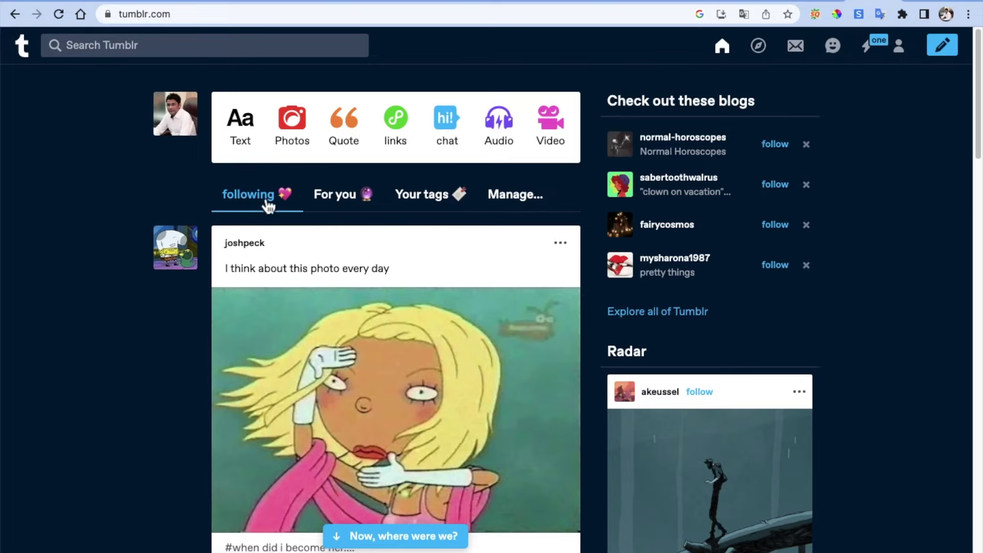
Start a link post on Tumblr and insert the copied Medium story link into it.
click(408, 128)
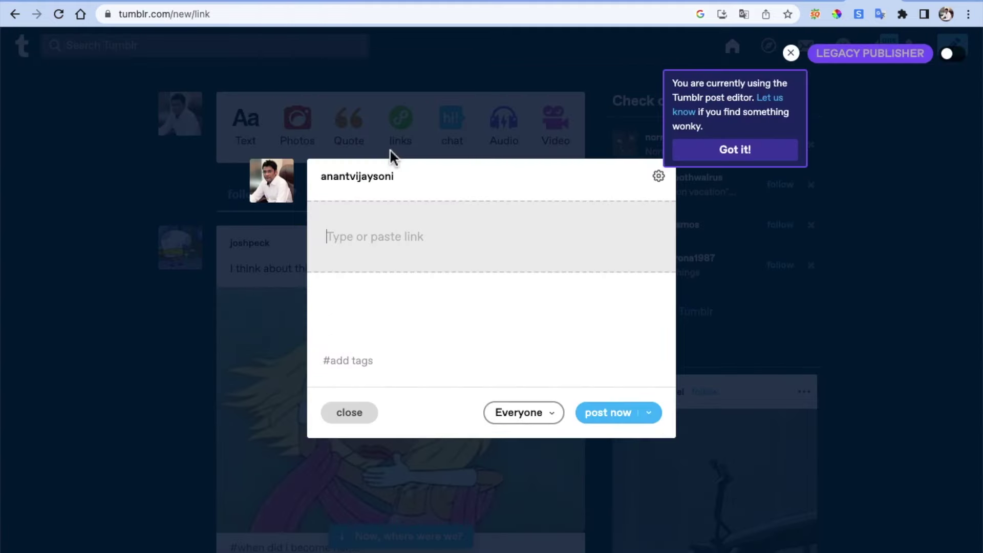
key(ctrl+v)
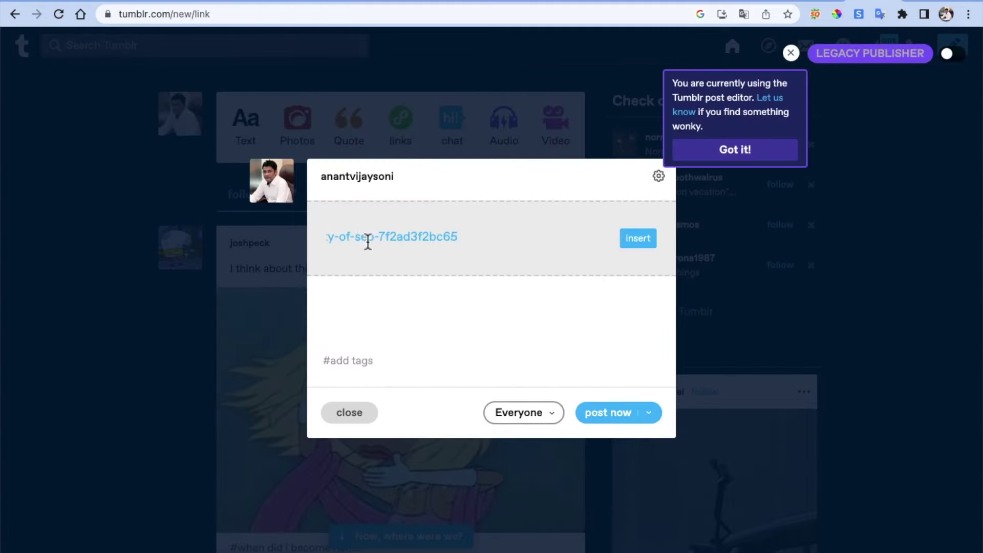
click(633, 242)
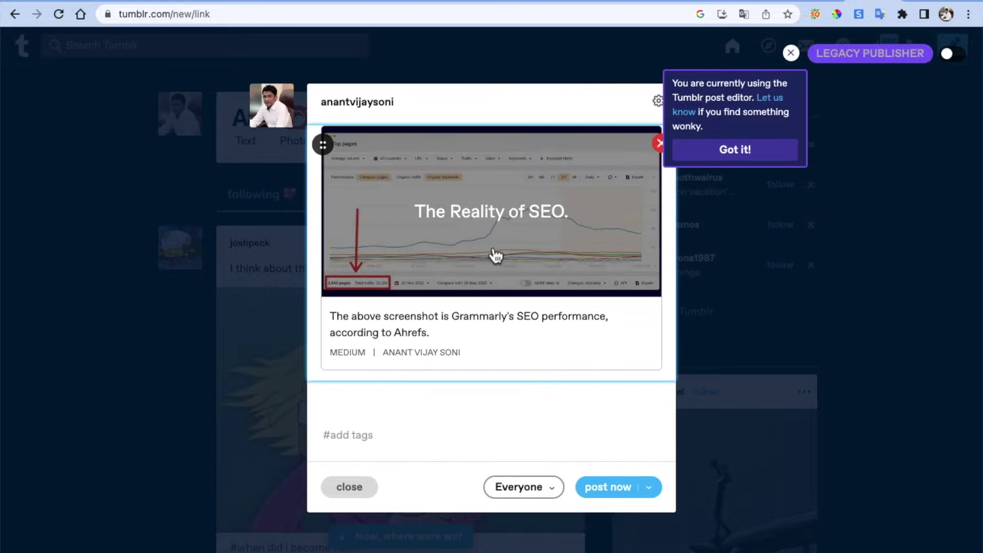
Tag the Tumblr link post with "SEO" and "website seo", and publish it.
click(367, 438)
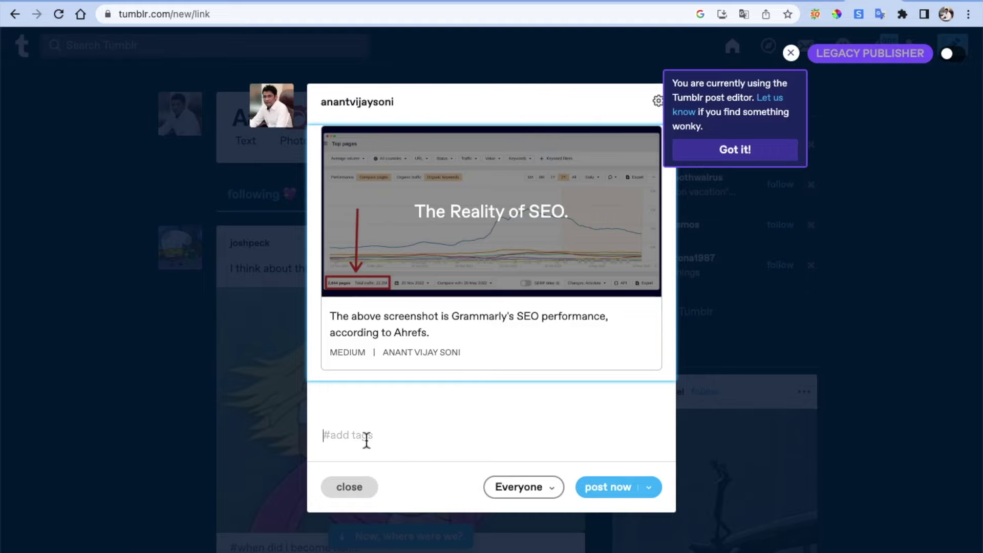
text(SEO)
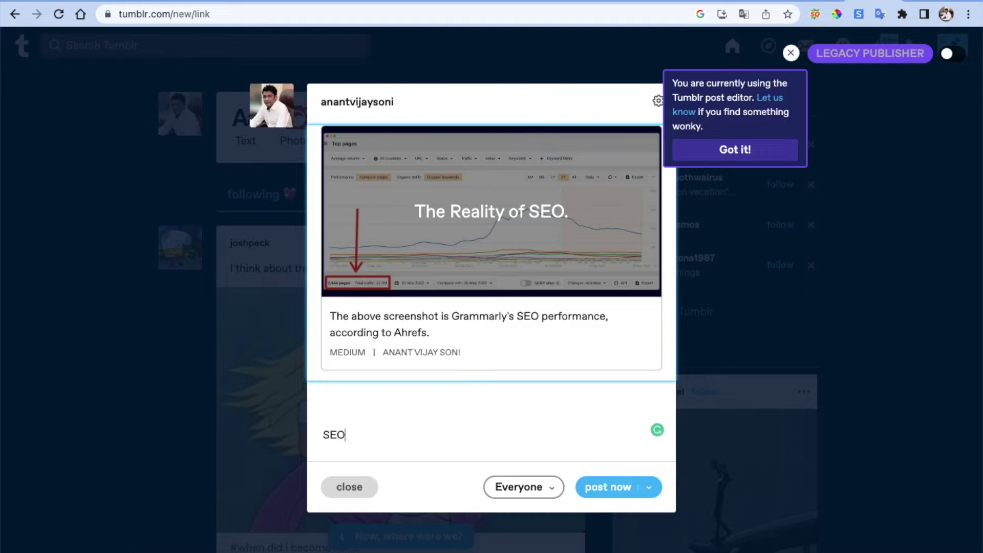
click(377, 373)
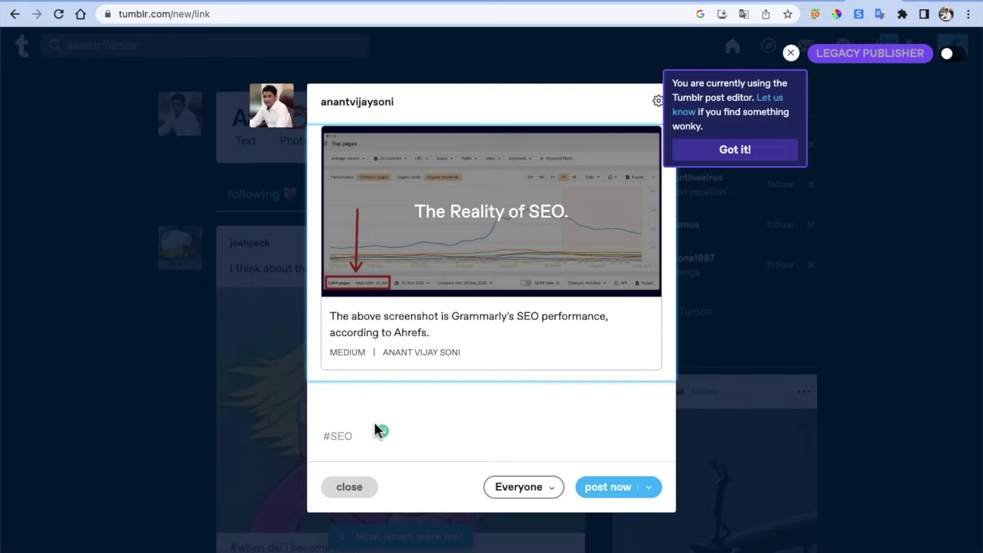
text(seo)
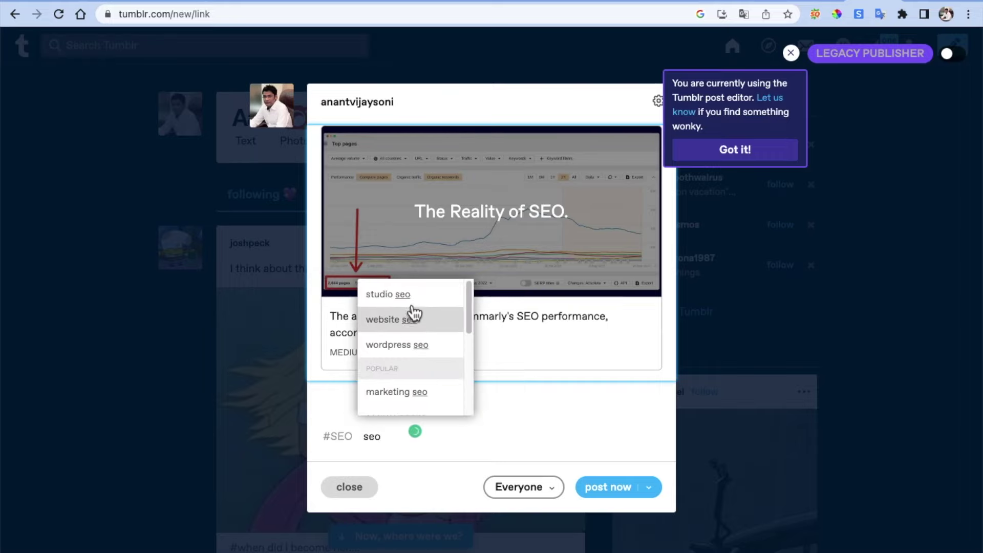
click(416, 320)
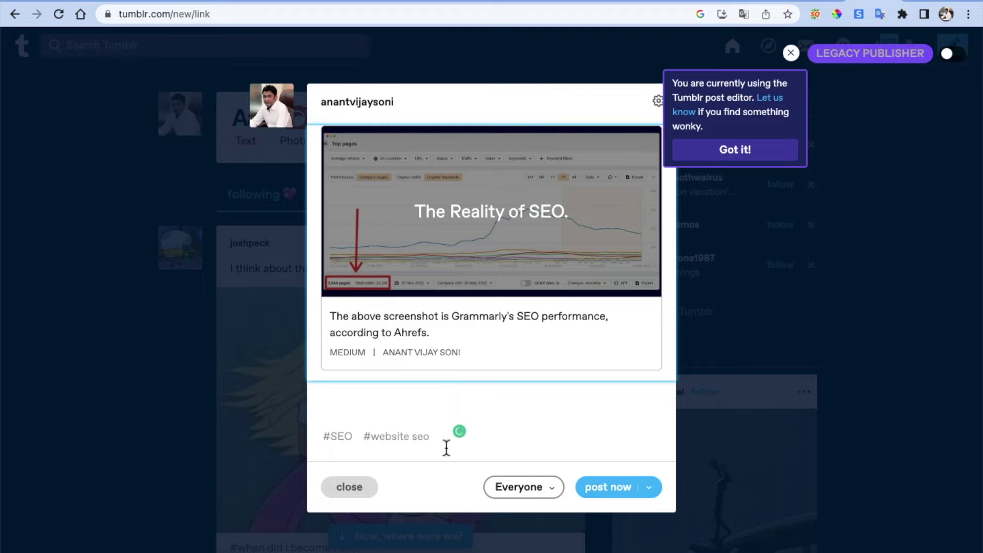
click(610, 490)
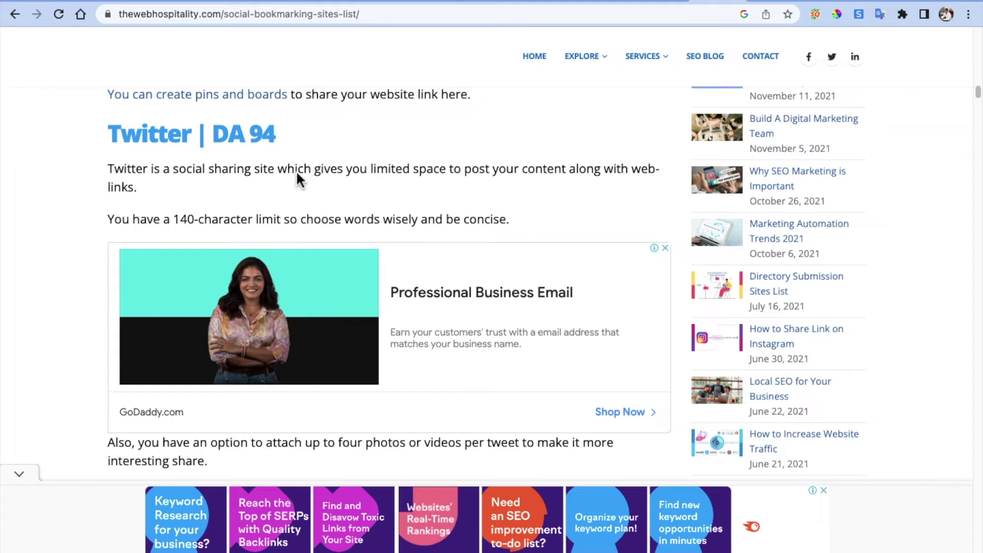
Look through the social bookmarking sites list for more platforms, including the dofollow sites table and the Flipboard, Reddit and Instagram entries.
scroll(297, 174, down, 20)
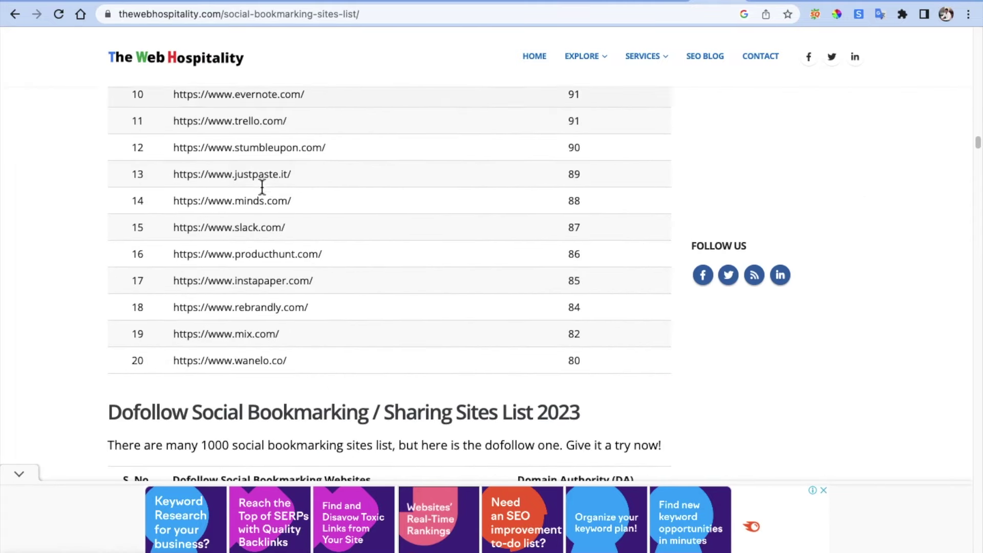
scroll(262, 187, down, 8)
scroll(259, 183, up, 4)
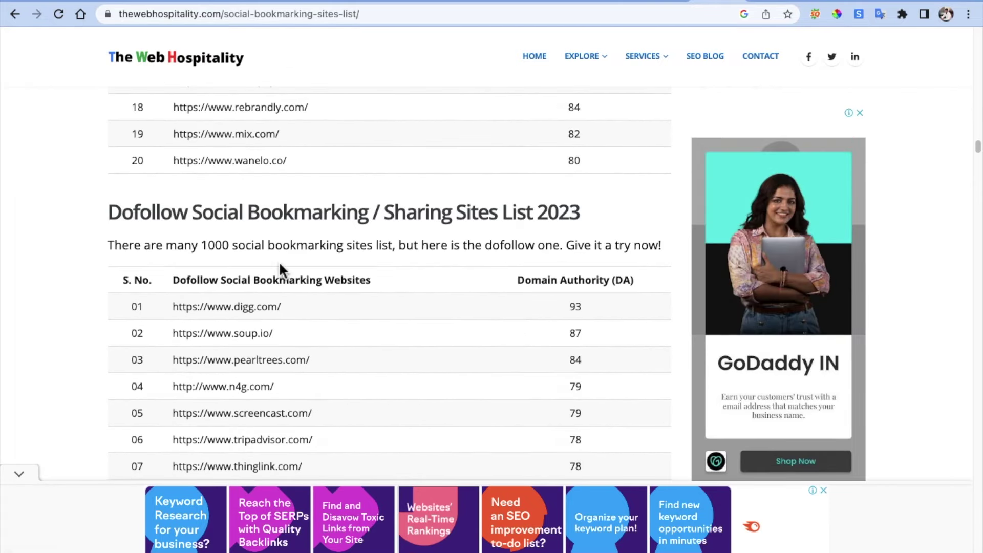
scroll(361, 266, down, 20)
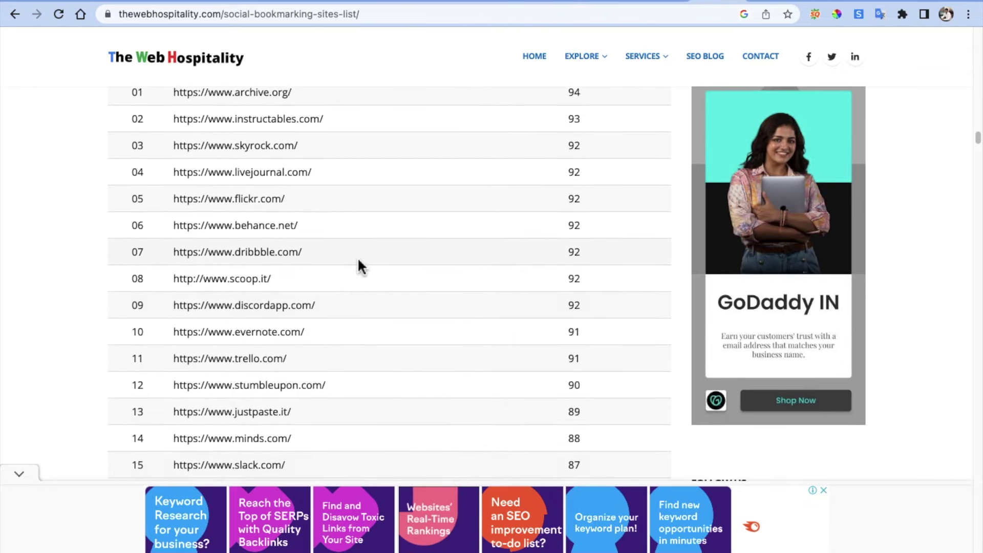
scroll(360, 259, up, 5)
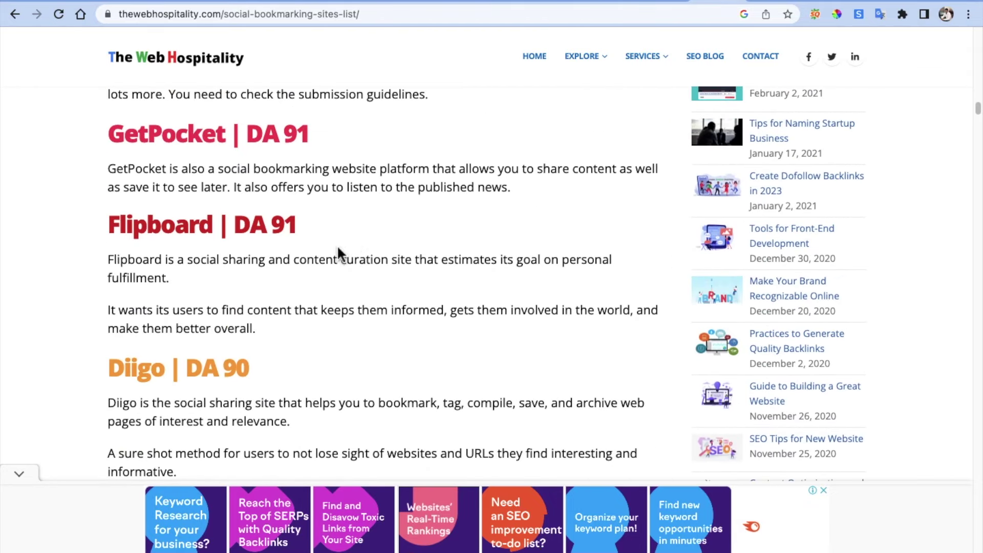
scroll(364, 233, up, 8)
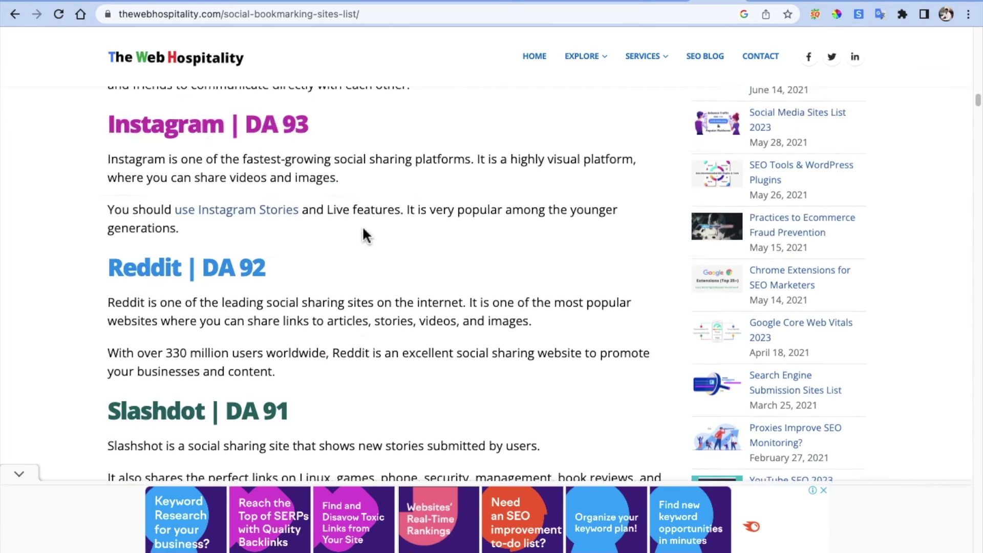
scroll(364, 232, up, 2)
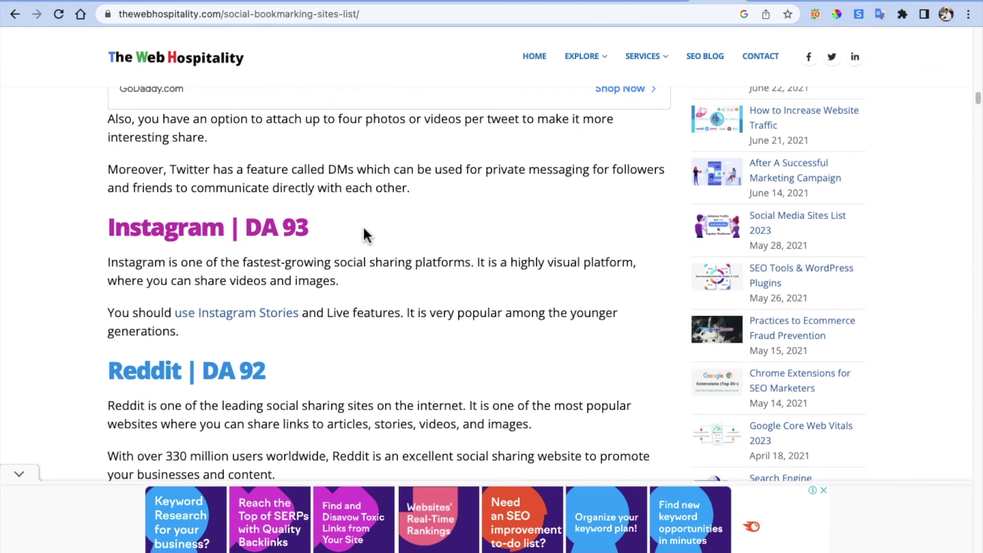
Review the weekly and daily sales snapshots on the ClickBank account home page.
click(303, 4)
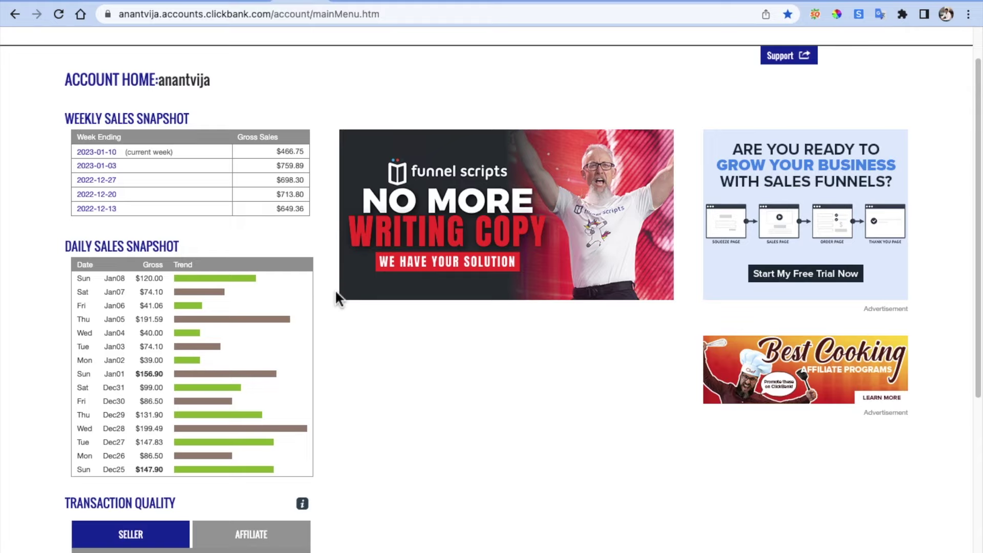
scroll(319, 250, up, 2)
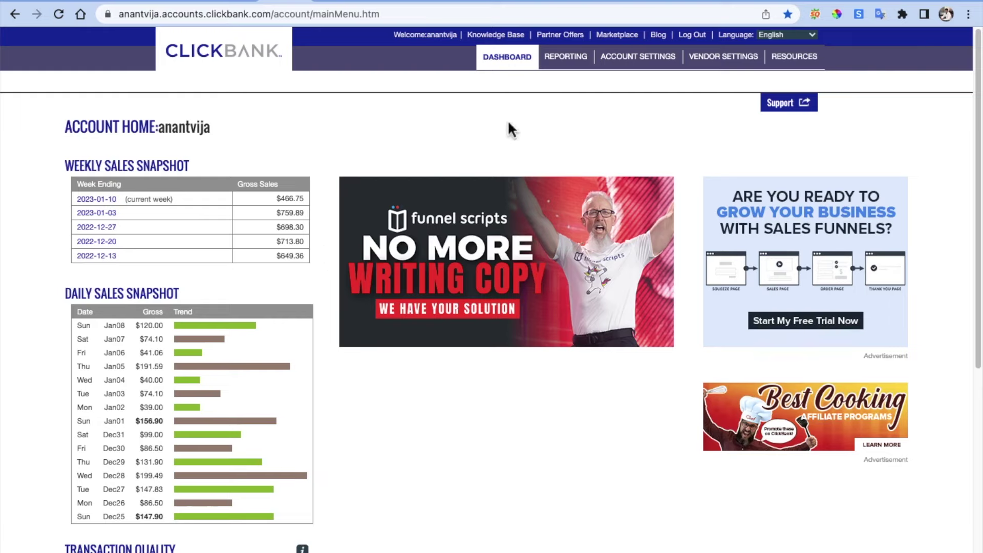
Switch to the Advanced Affiliate Marketing Course page and look over its description and included material.
key(ctrl+Tab)
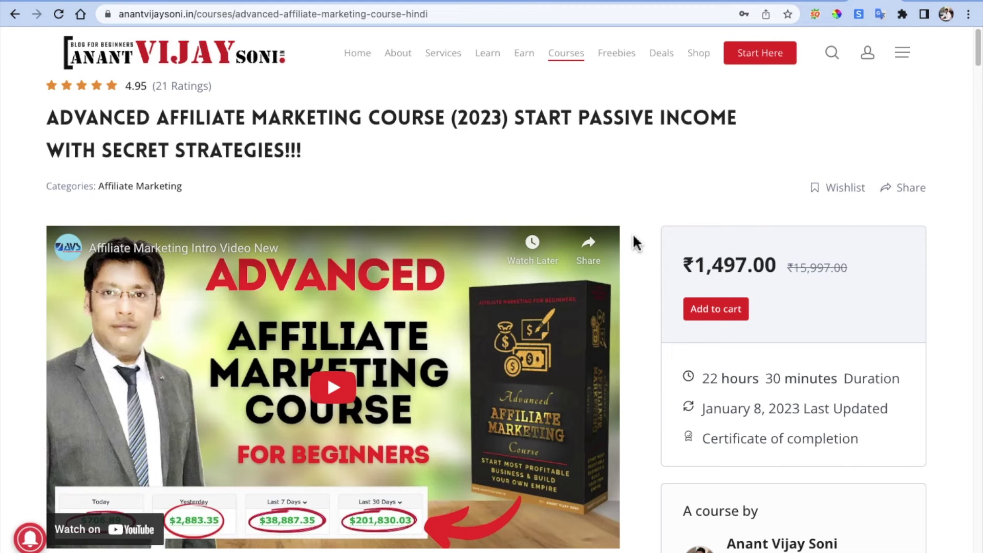
scroll(635, 241, down, 10)
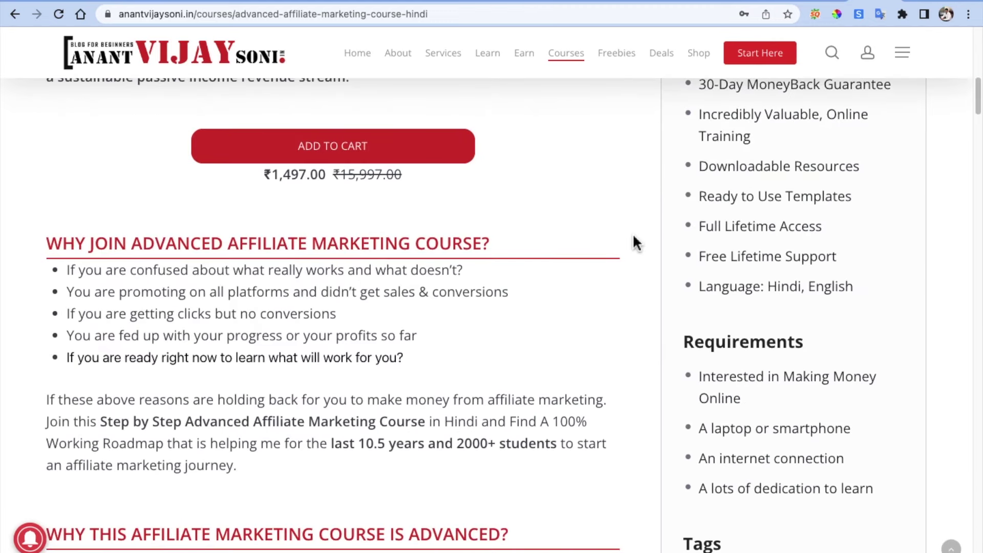
scroll(635, 241, up, 15)
scroll(635, 241, down, 5)
scroll(635, 241, down, 2)
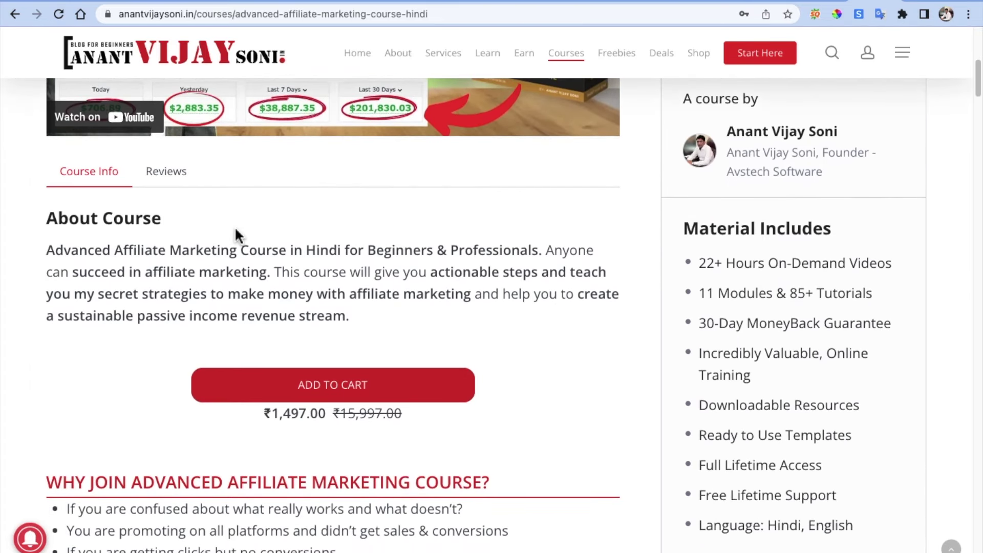
Read the student ratings and reviews of the affiliate marketing course, and return to the start of its page.
click(176, 174)
scroll(159, 248, down, 10)
scroll(158, 248, up, 8)
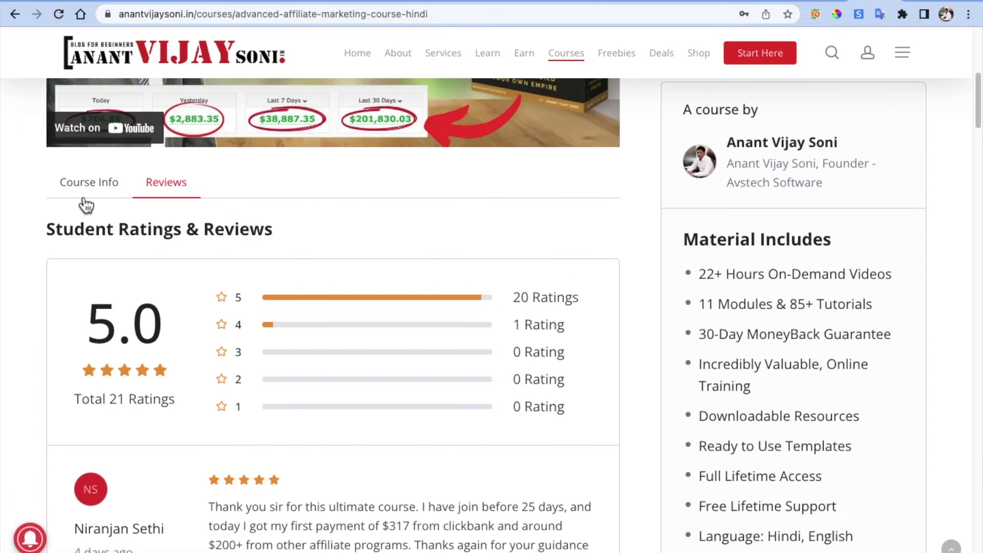
scroll(197, 276, down, 15)
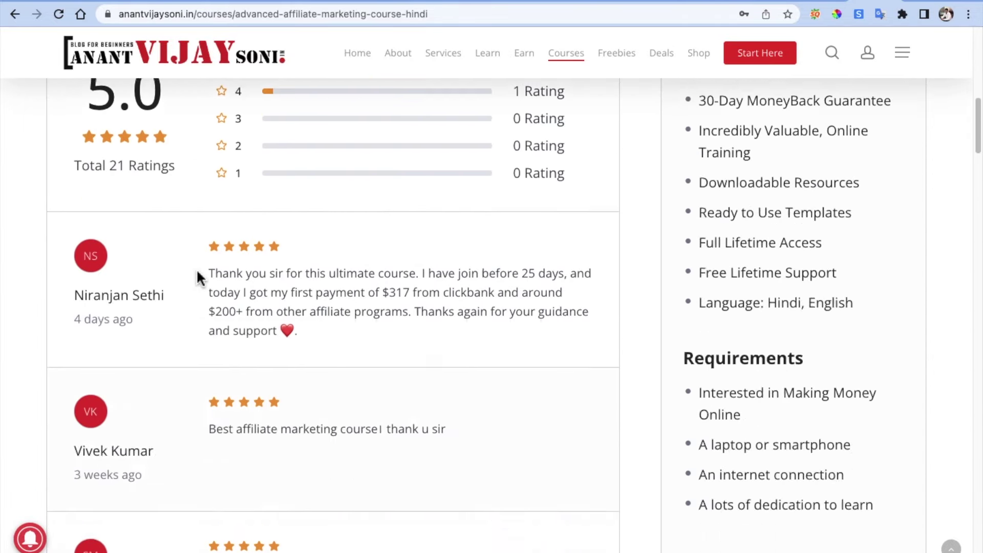
scroll(197, 277, up, 7)
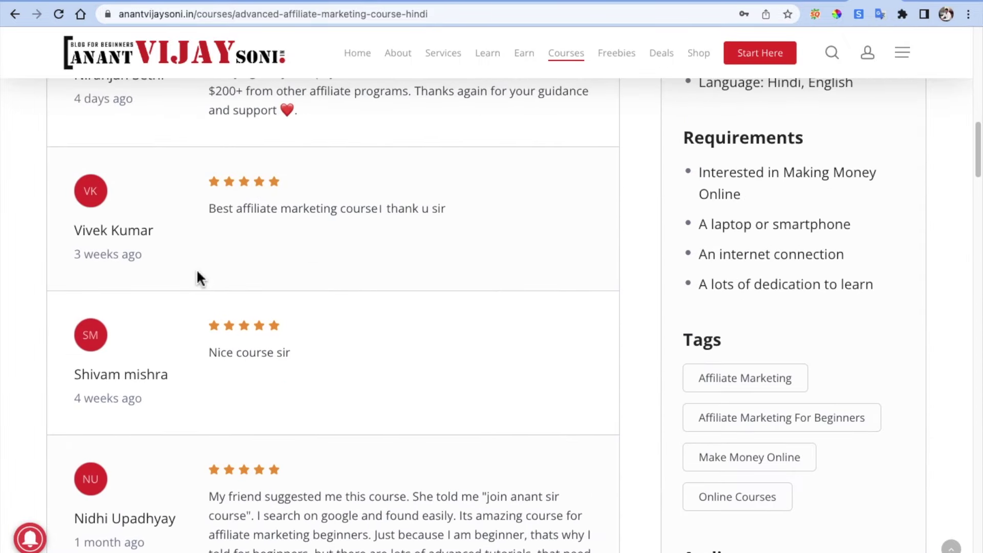
scroll(200, 278, up, 15)
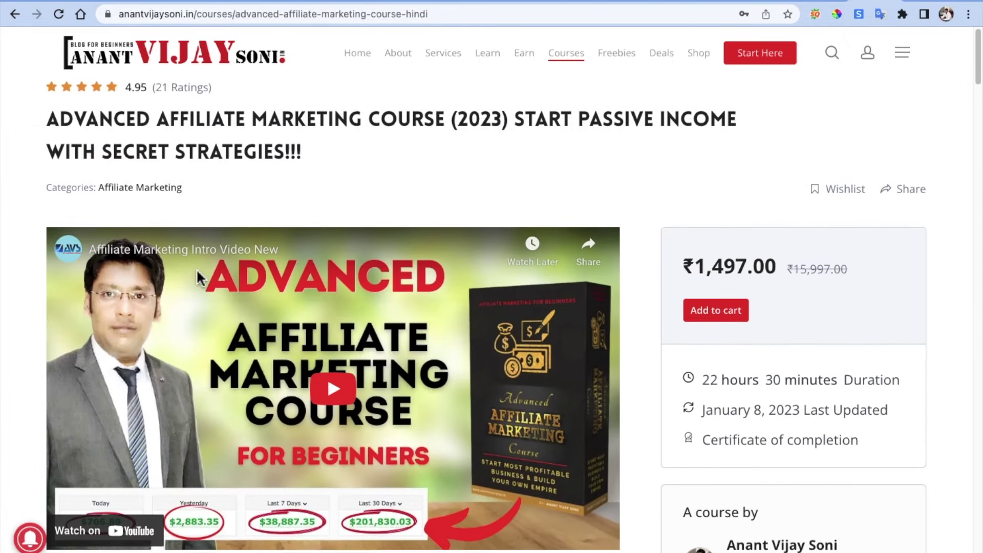